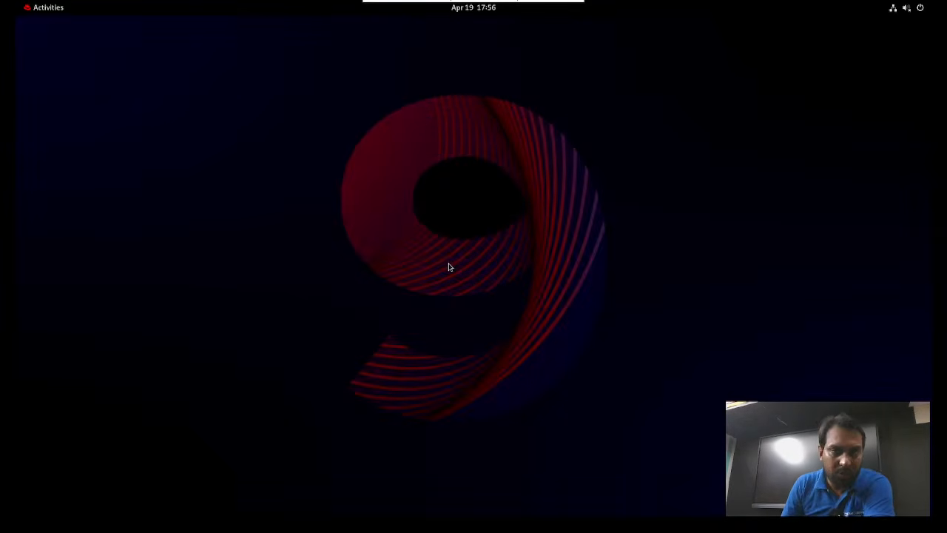
# Open a terminal and change to the Documents directory
pyautogui.click(42, 8)
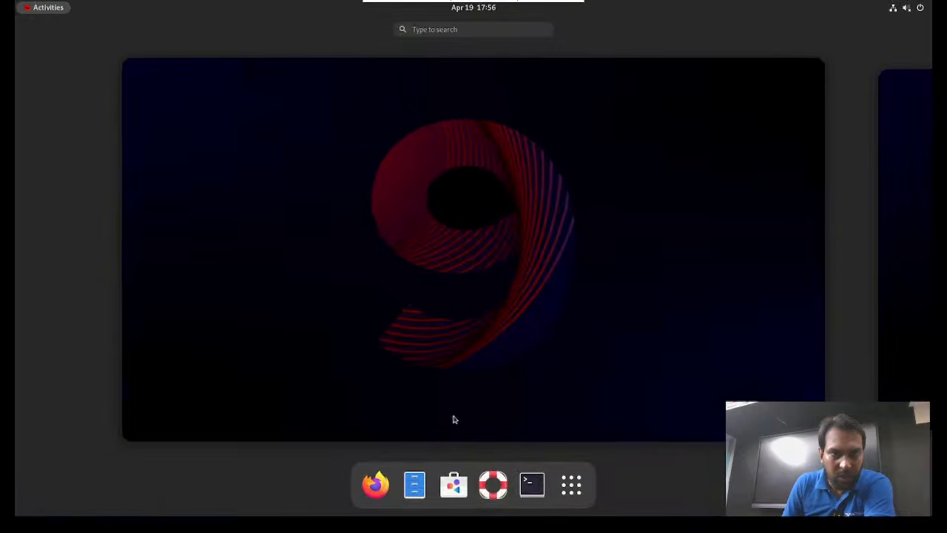
pyautogui.click(529, 482)
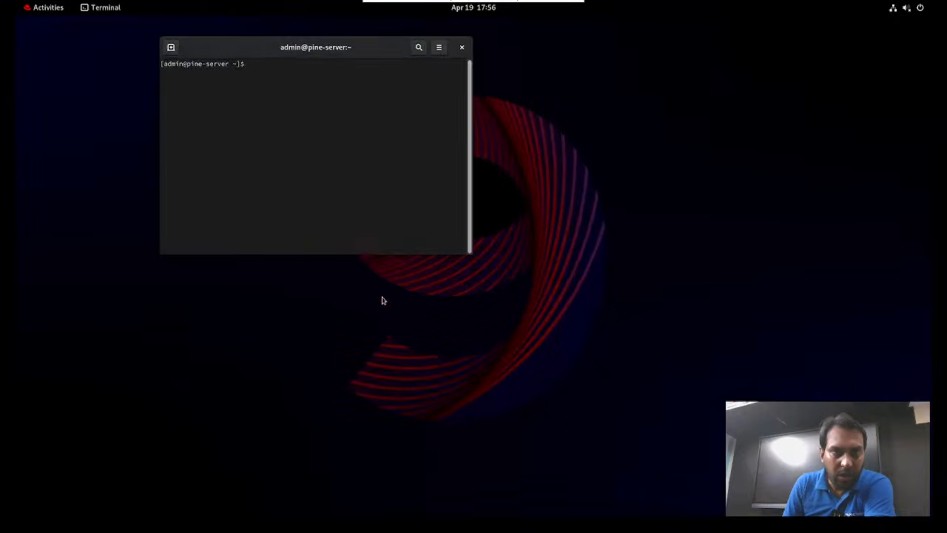
pyautogui.write('c')
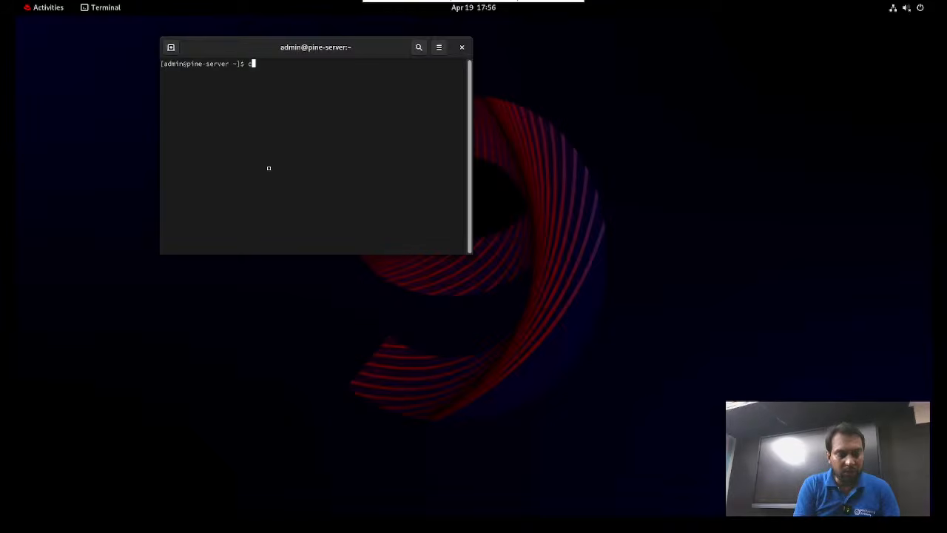
pyautogui.write('d Do')
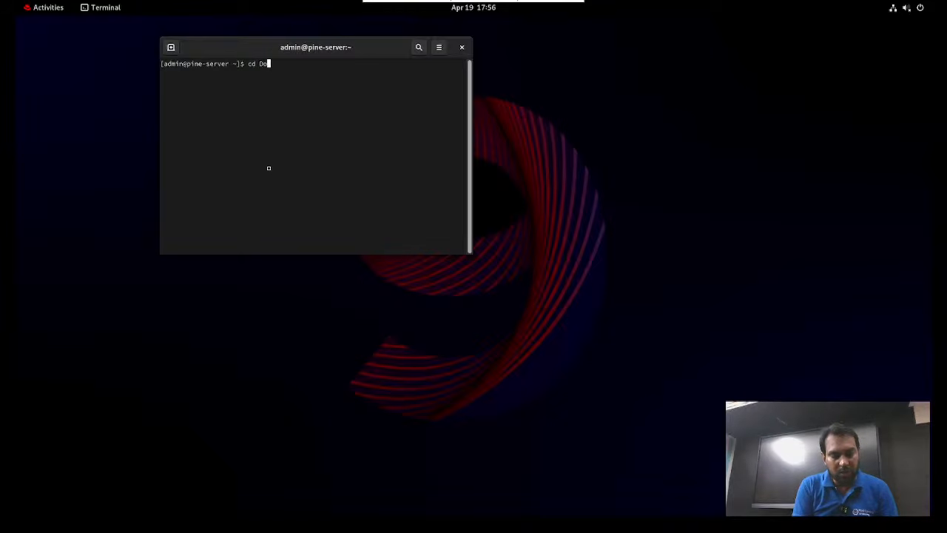
pyautogui.write('cuments')
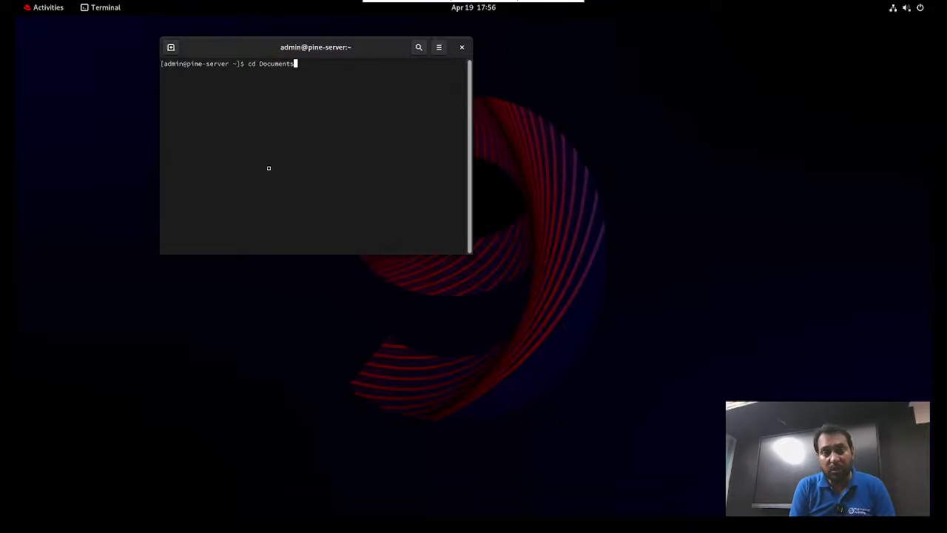
pyautogui.press('Return')
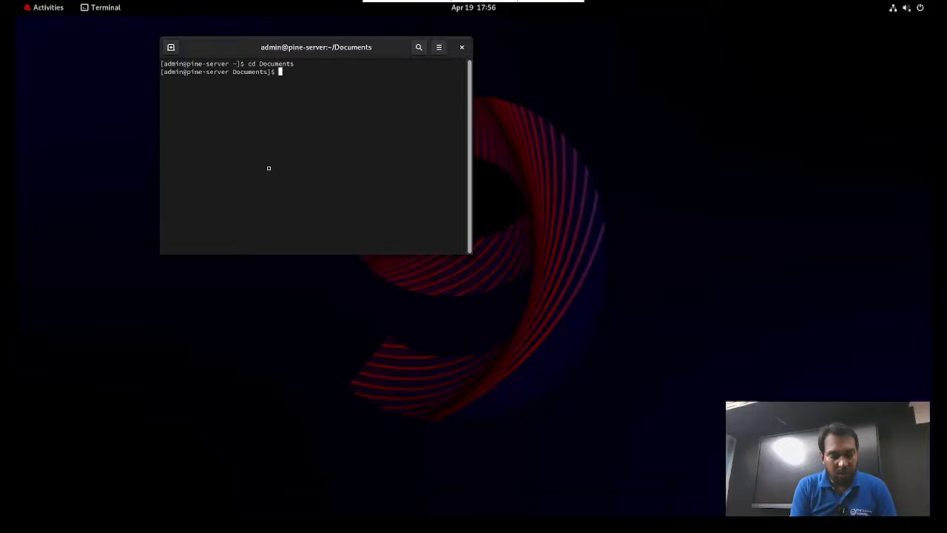
# Start a csh shell and source the cshrc file to set up the Cadence tools
pyautogui.write('csh')
pyautogui.press('Return')
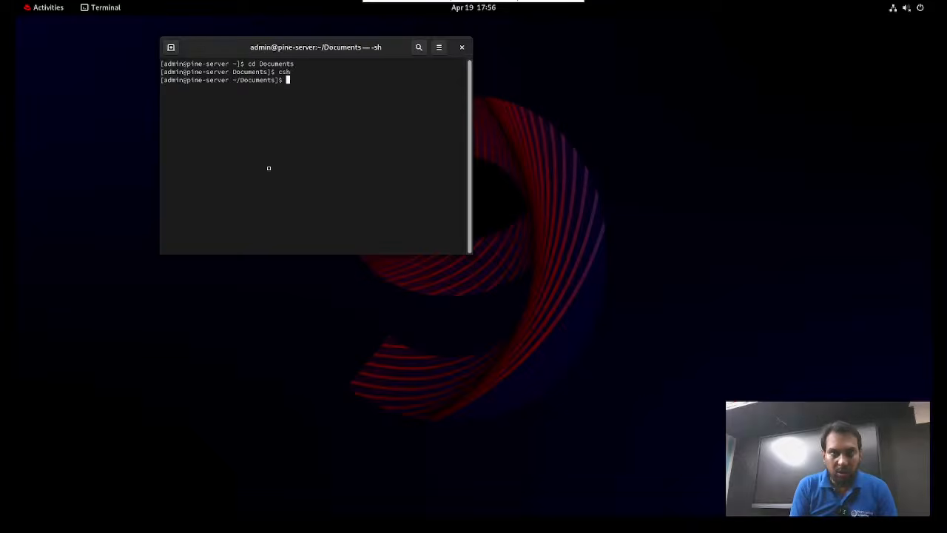
pyautogui.write('s')
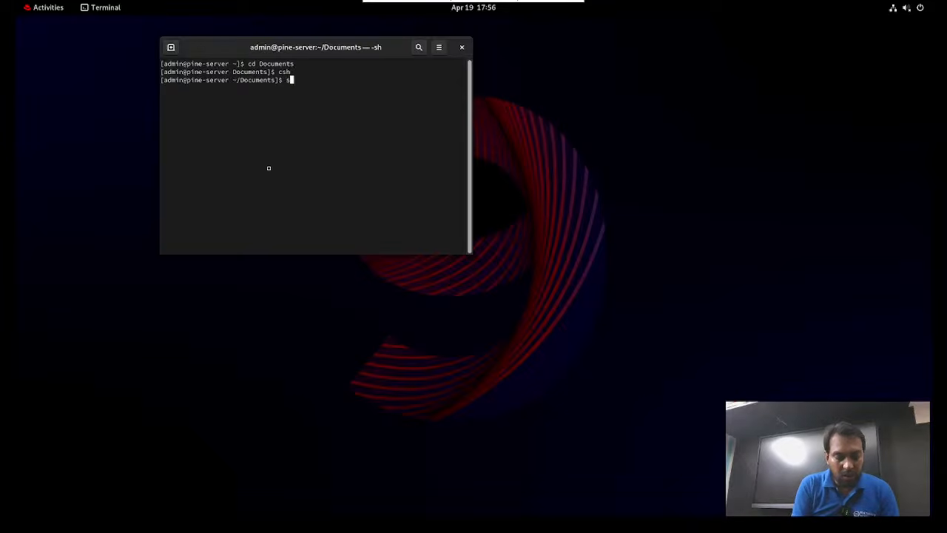
pyautogui.write('ource c')
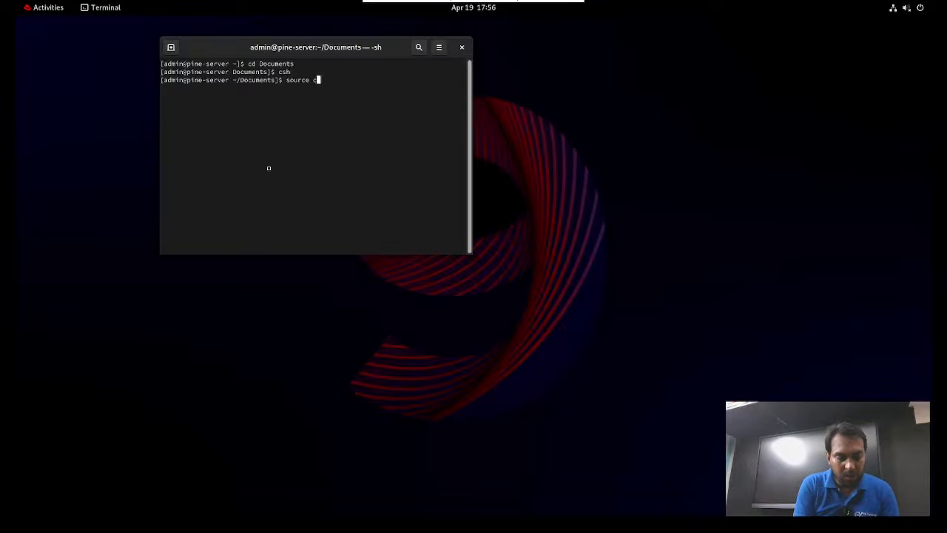
pyautogui.write('shrc')
pyautogui.press('Return')
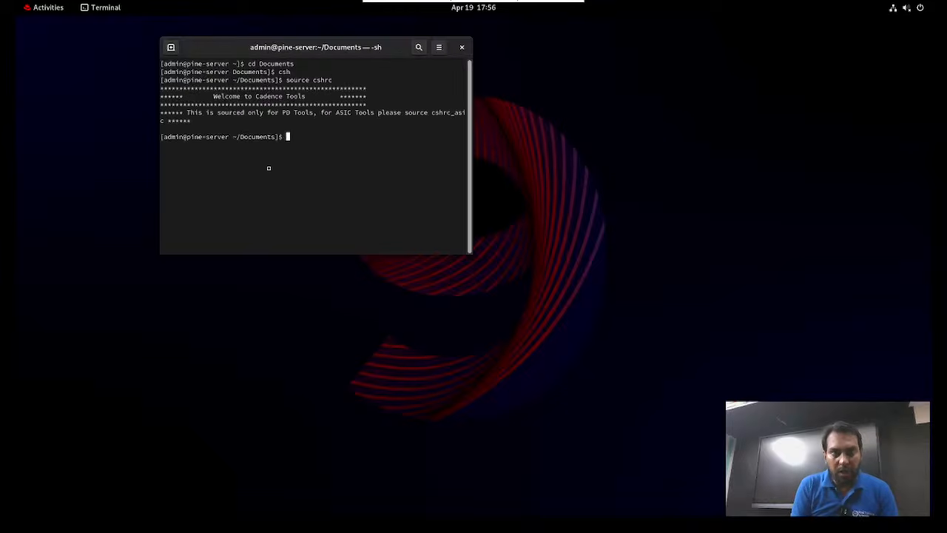
# Launch Virtuoso as a background process with "virtuoso &"
pyautogui.write('v')
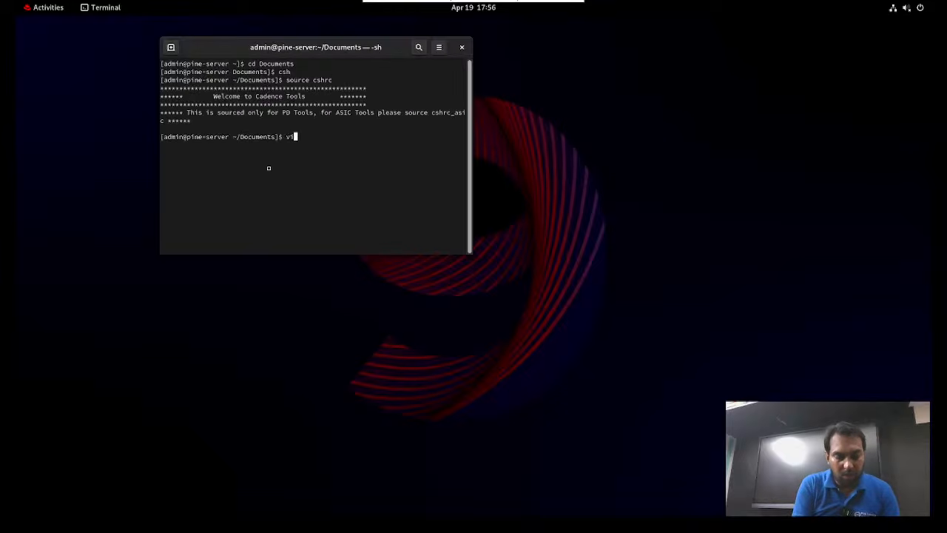
pyautogui.write('irtuoso')
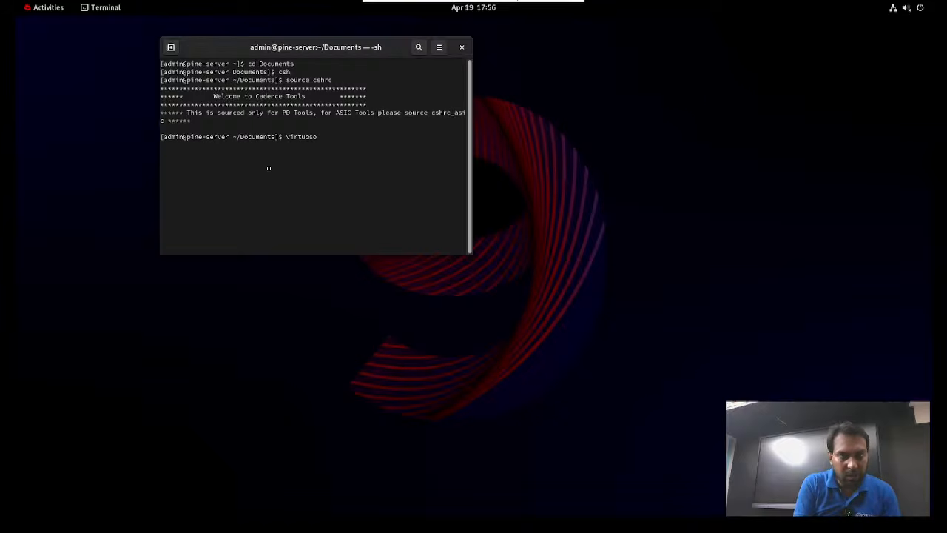
pyautogui.write(' &')
pyautogui.press('Return')
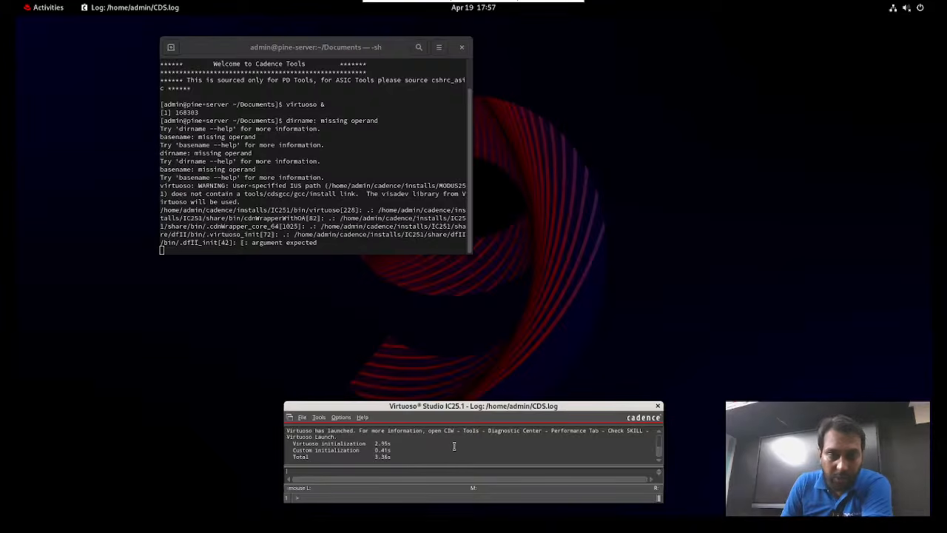
# Open the Nmos_Char schematic from the Analog_Circuit_Live library in a maximized window, fitted to the view
pyautogui.click(318, 418)
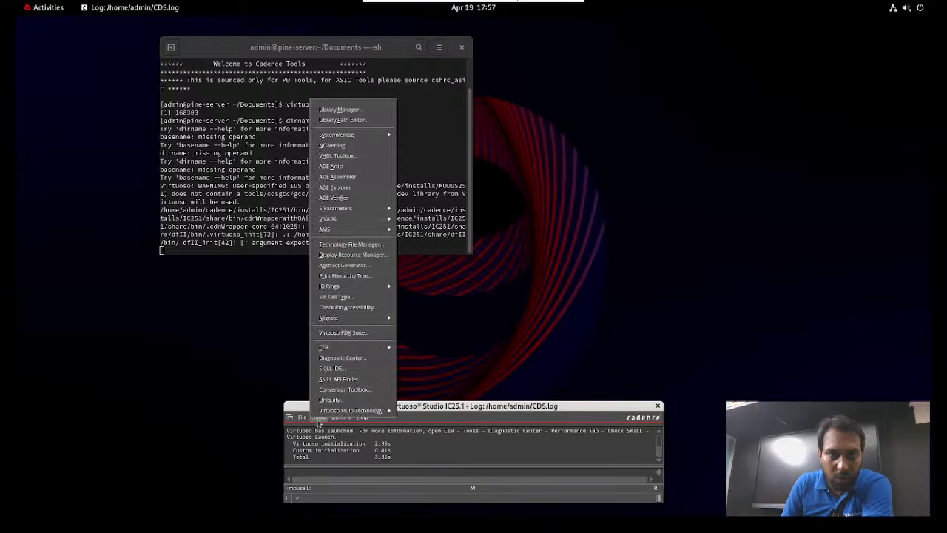
pyautogui.click(337, 110)
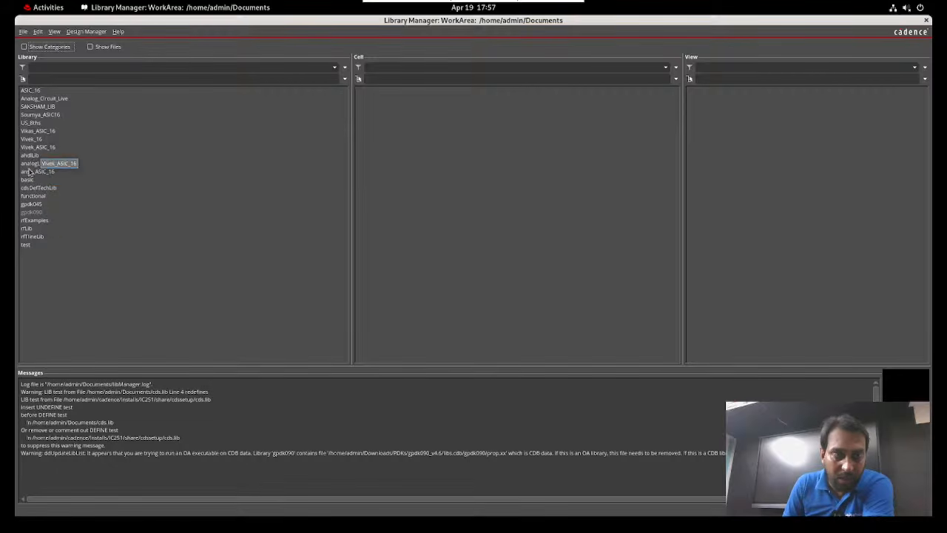
pyautogui.click(37, 99)
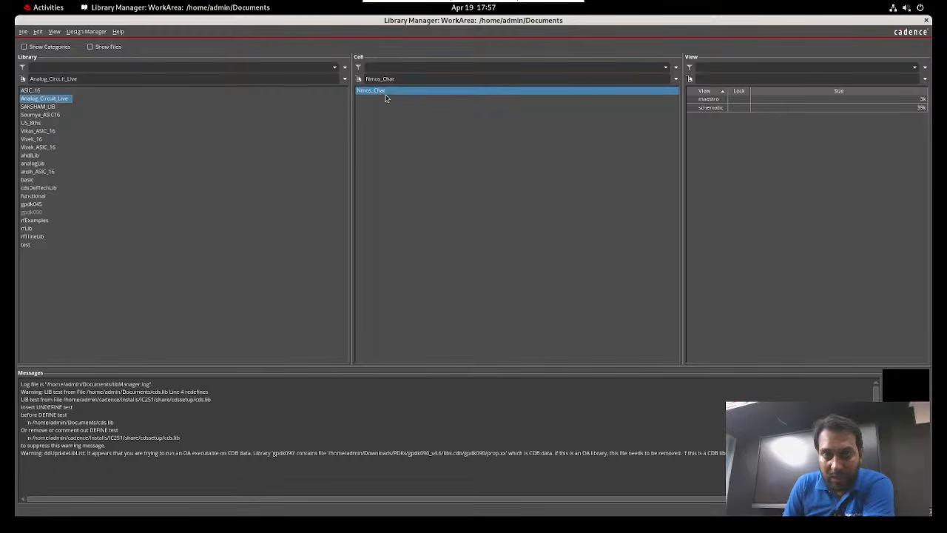
pyautogui.doubleClick(712, 108)
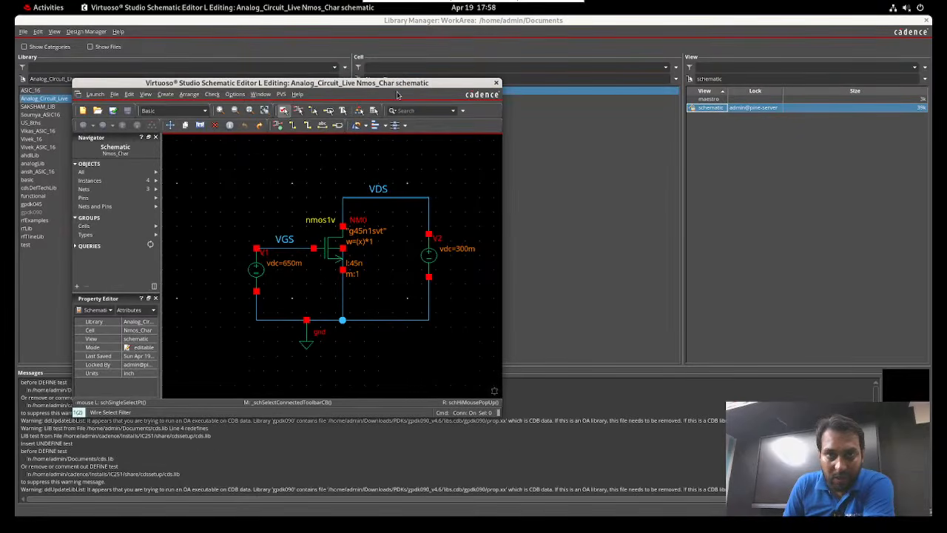
pyautogui.doubleClick(434, 85)
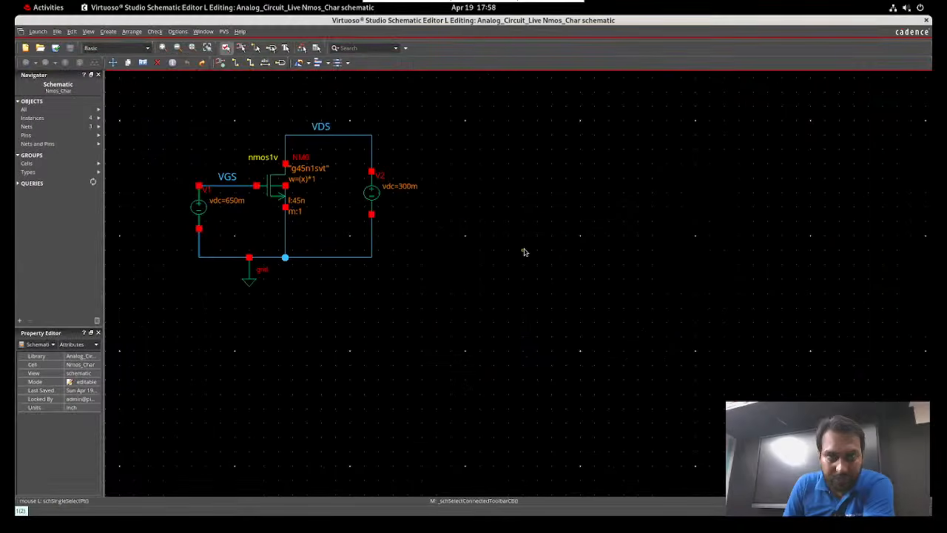
pyautogui.press('f')
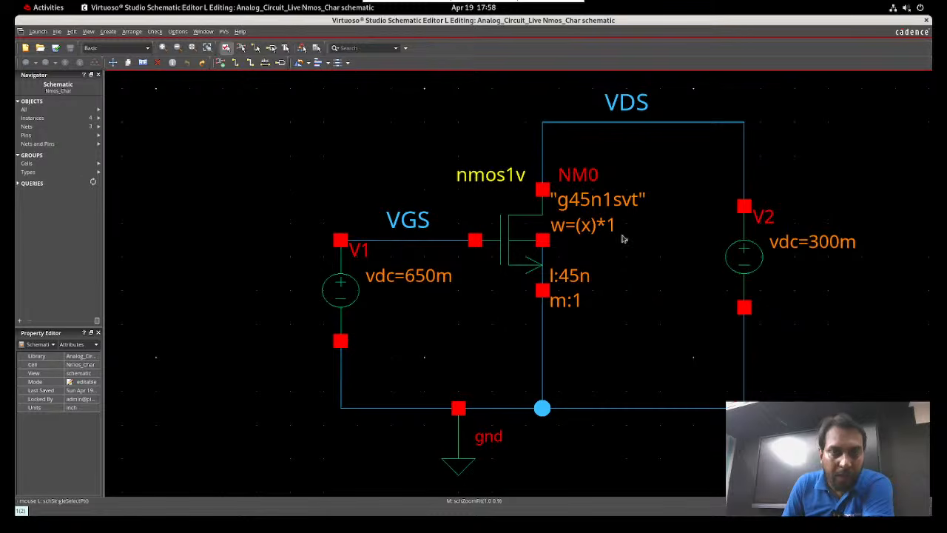
# Check and save the schematic, then create a new ADE Explorer view maestro for Nmos_Char, overwriting the existing one
pyautogui.click(56, 49)
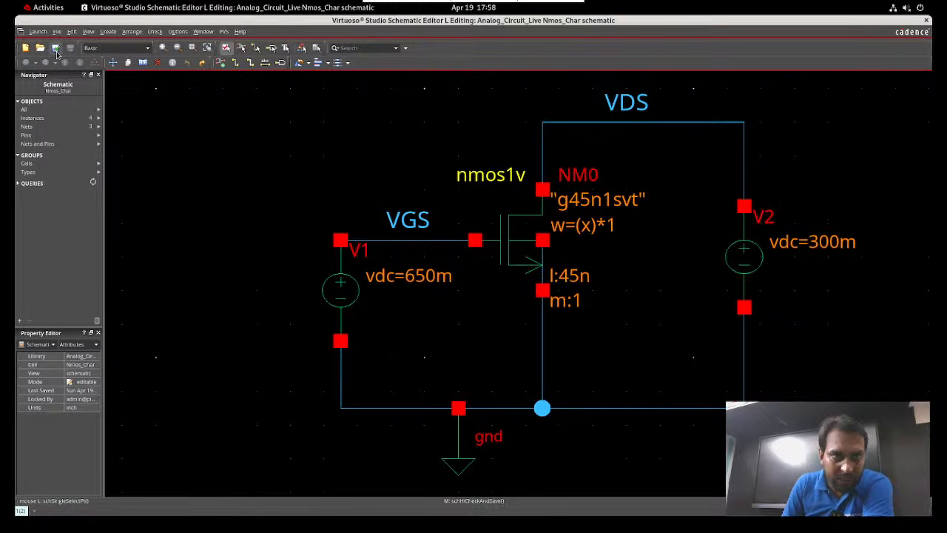
pyautogui.click(38, 31)
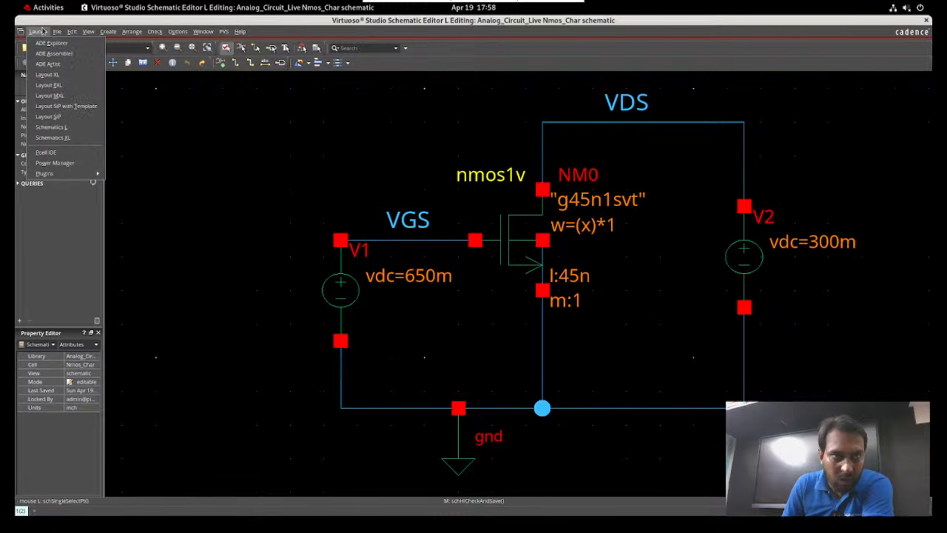
pyautogui.click(50, 43)
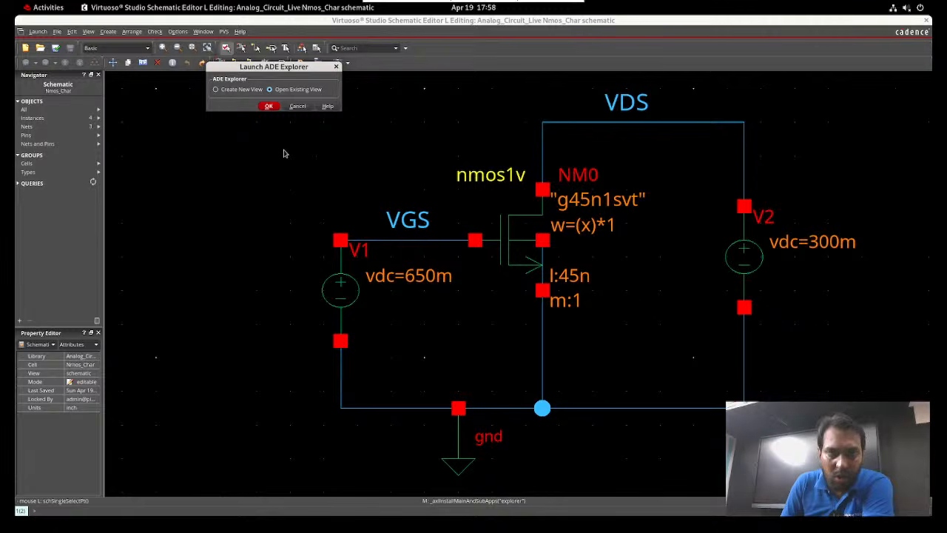
pyautogui.click(239, 90)
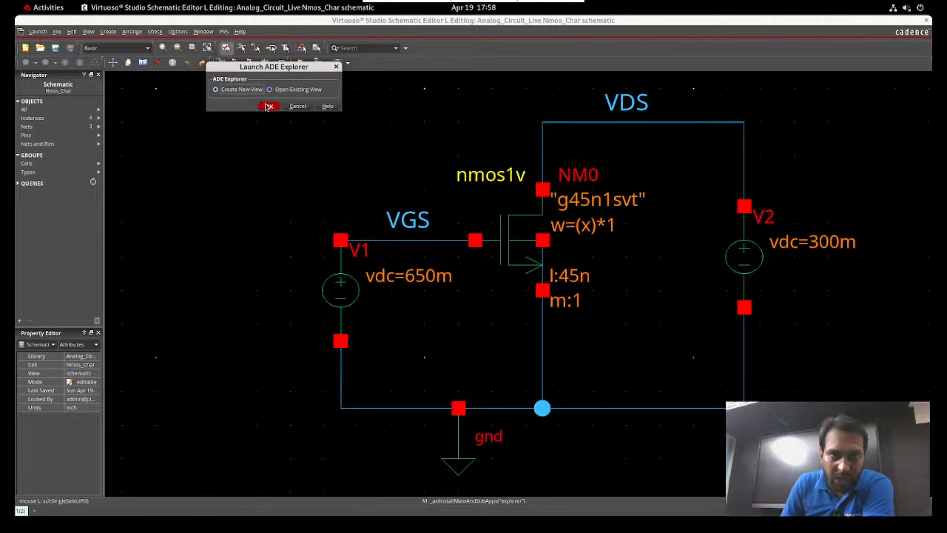
pyautogui.click(268, 106)
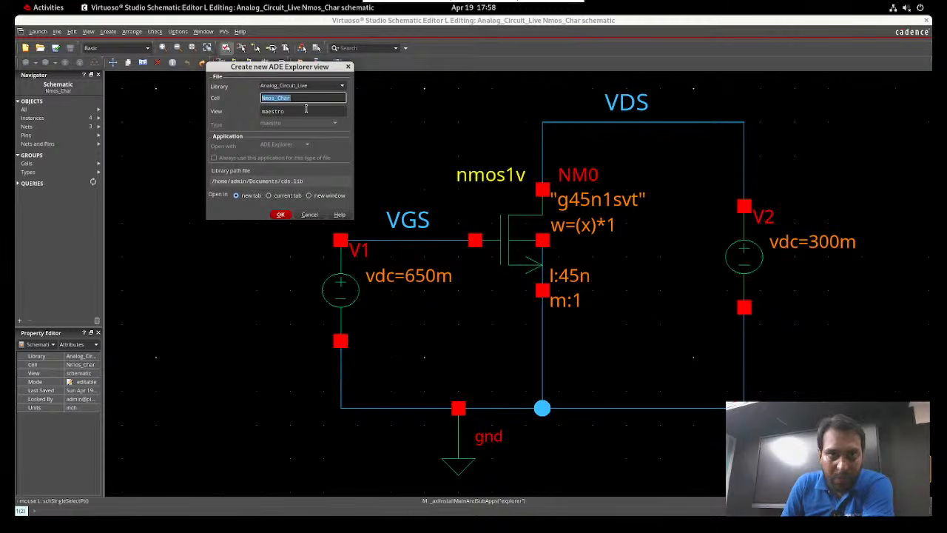
pyautogui.click(282, 215)
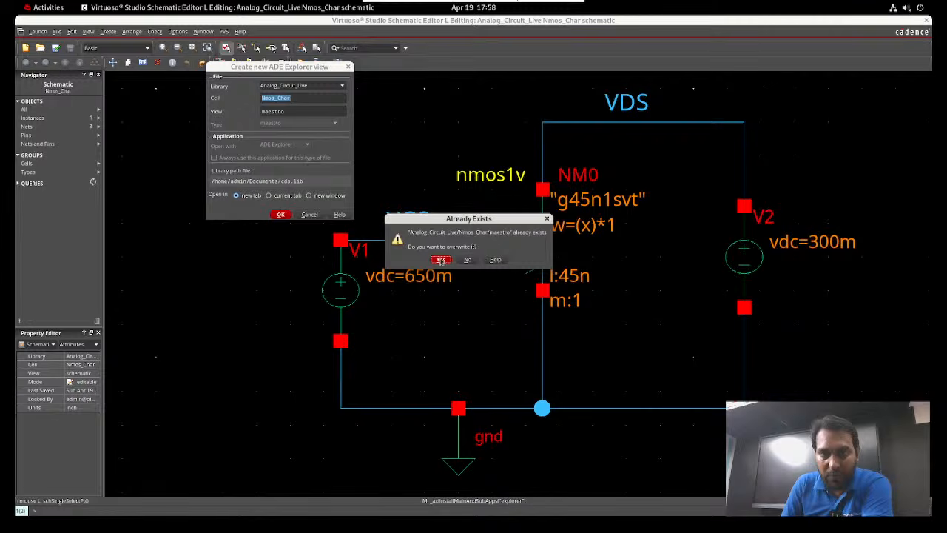
pyautogui.click(441, 260)
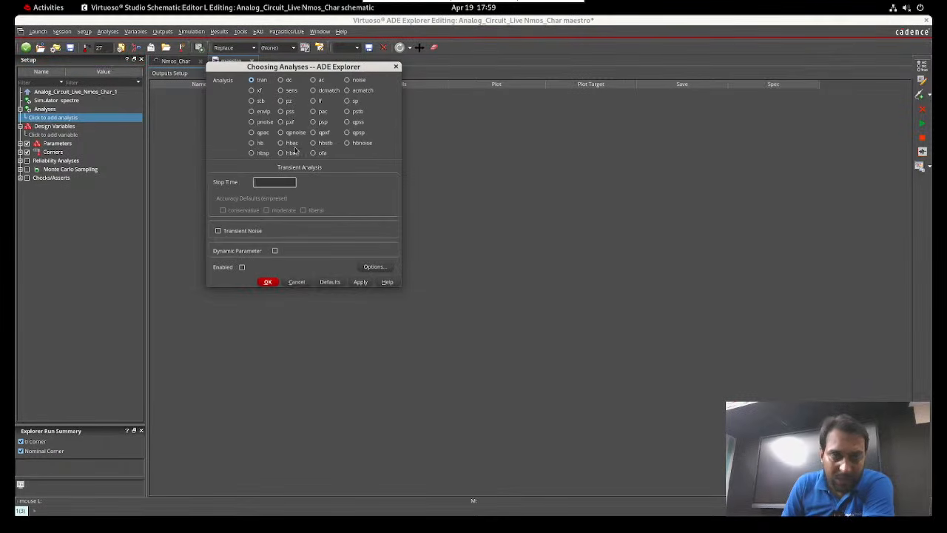
# Choose a dc analysis that sweeps a component parameter, picking the DC voltage of source V1 in the schematic
pyautogui.click(285, 80)
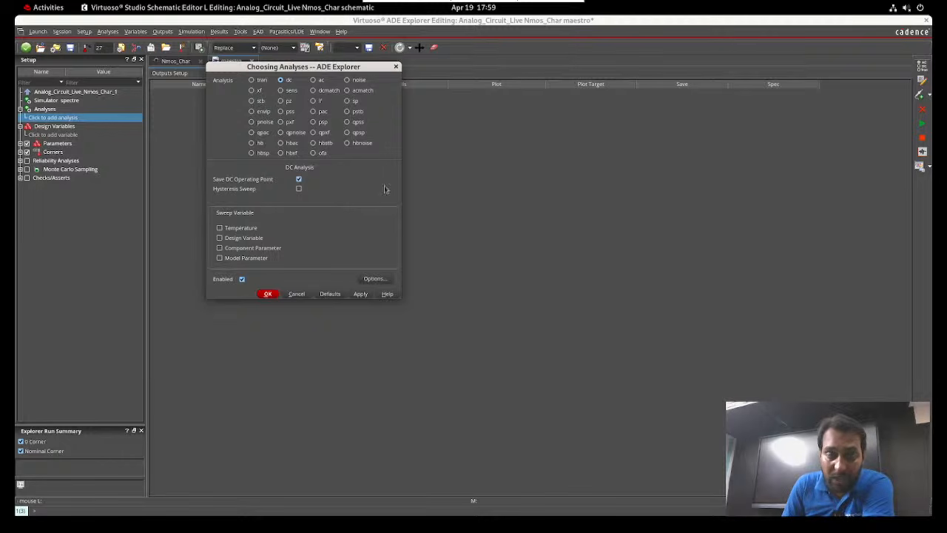
pyautogui.click(248, 252)
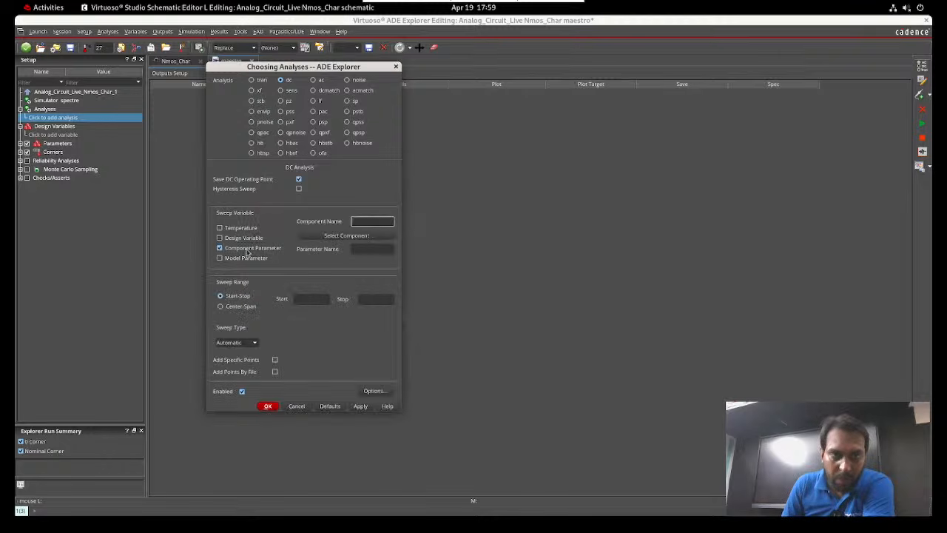
pyautogui.click(325, 236)
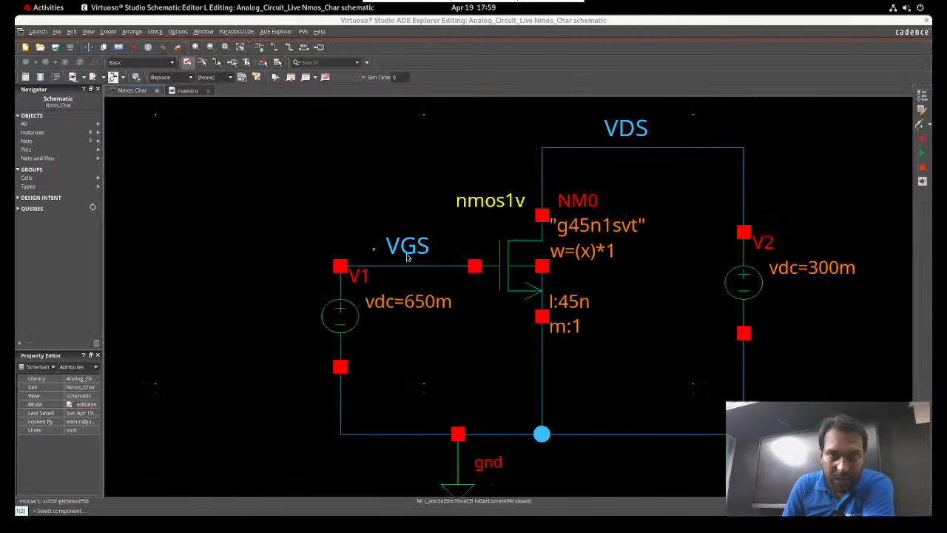
pyautogui.click(340, 301)
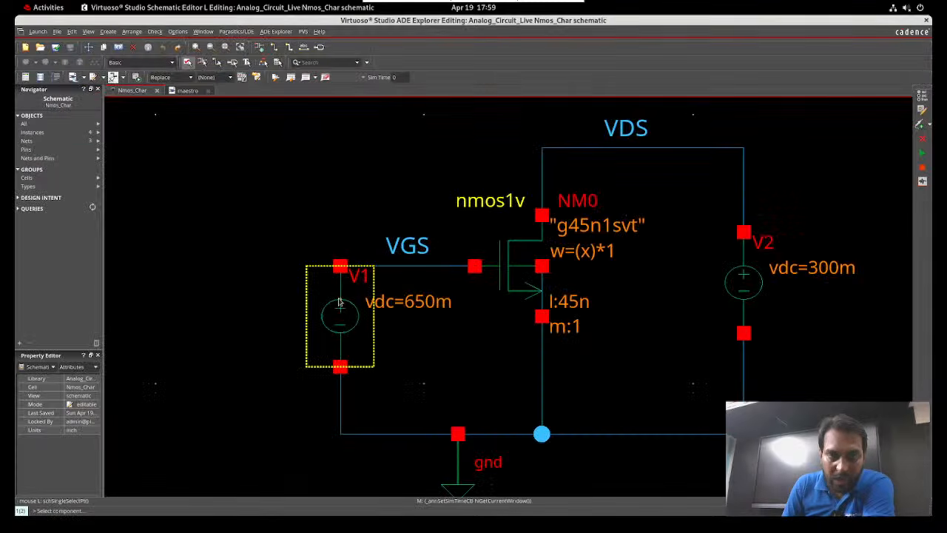
pyautogui.click(339, 301)
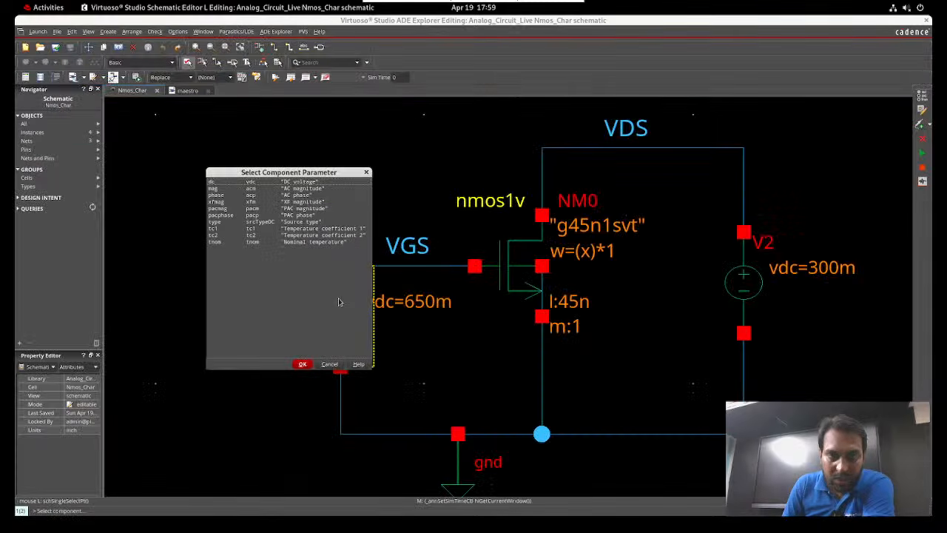
pyautogui.click(303, 182)
pyautogui.click(304, 365)
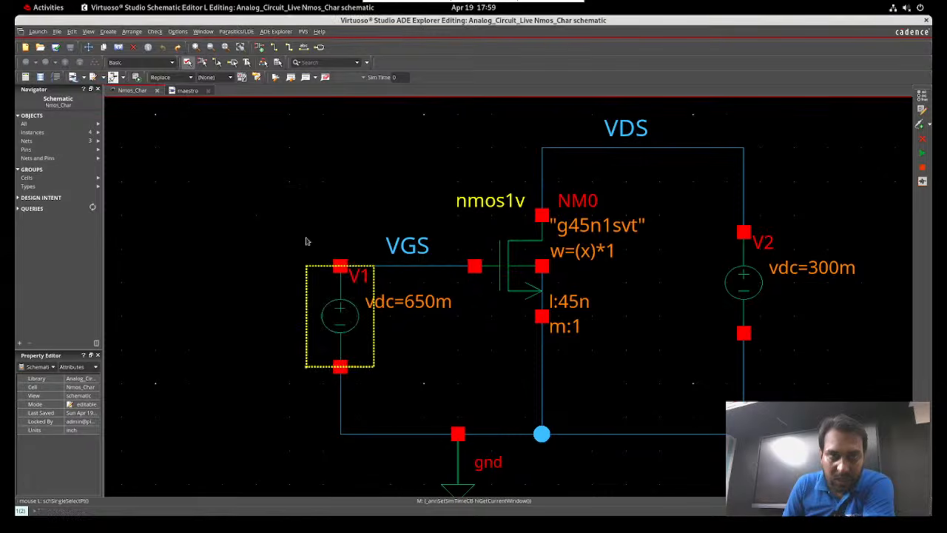
# Reopen the dc analysis setup in maestro and set the V1 sweep range from 0 to 1.2
pyautogui.click(187, 90)
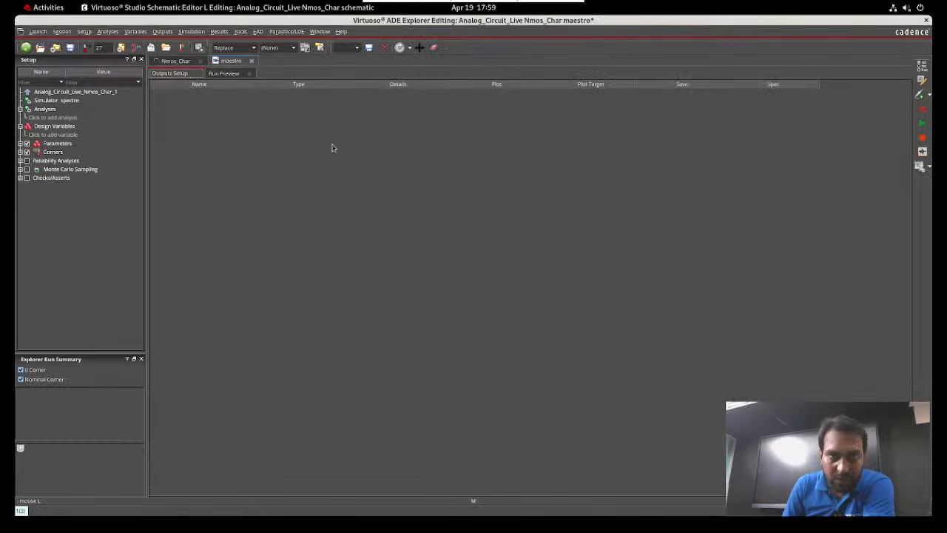
pyautogui.click(68, 119)
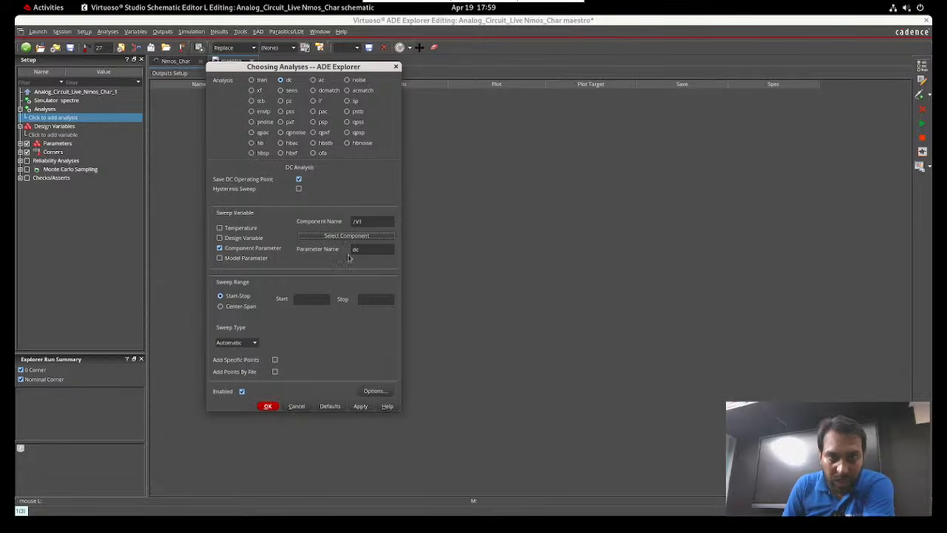
pyautogui.click(318, 299)
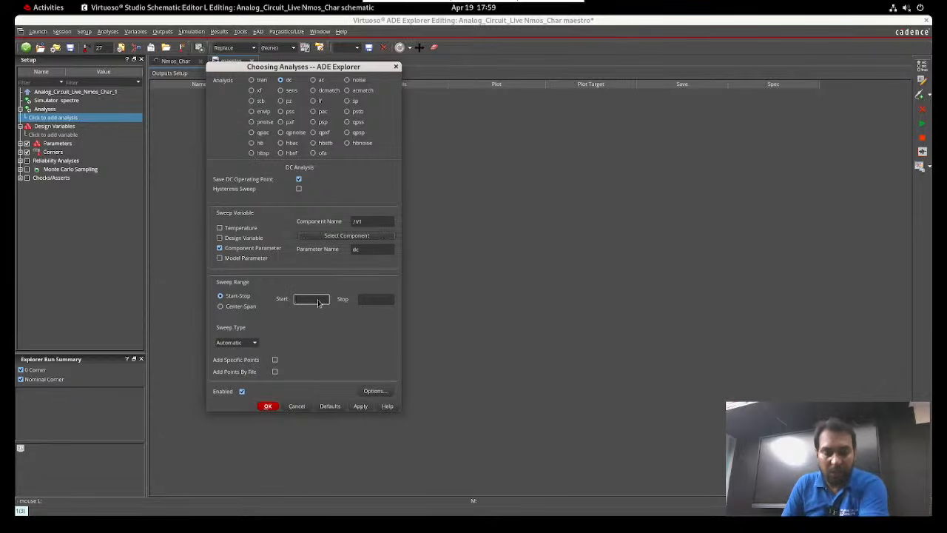
pyautogui.write('0')
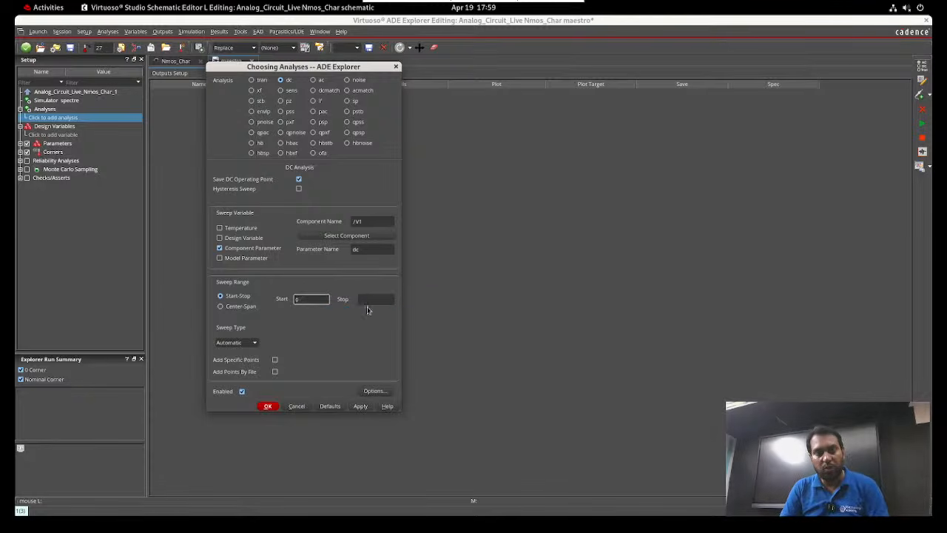
pyautogui.click(378, 299)
pyautogui.write('1.2')
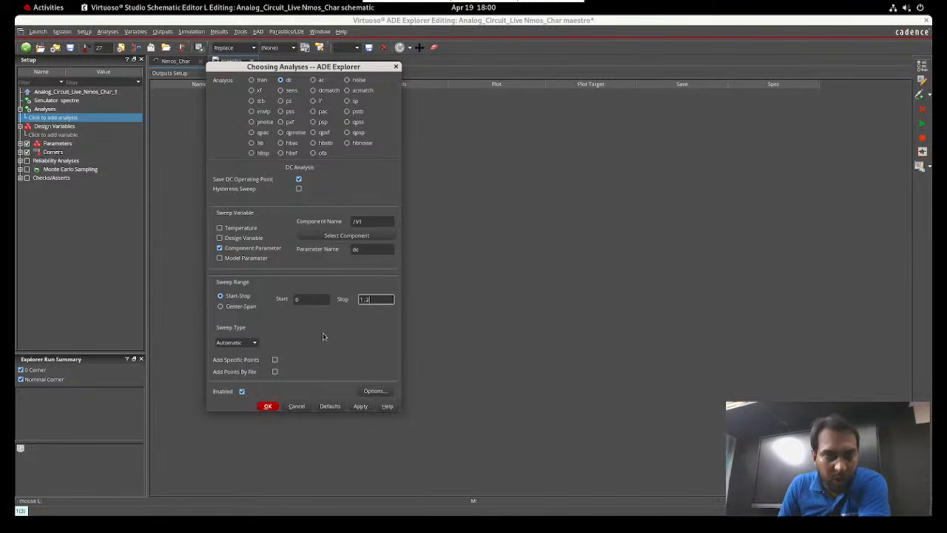
# Make the dc sweep linear with a step size of 0.01 and accept the analysis
pyautogui.click(254, 344)
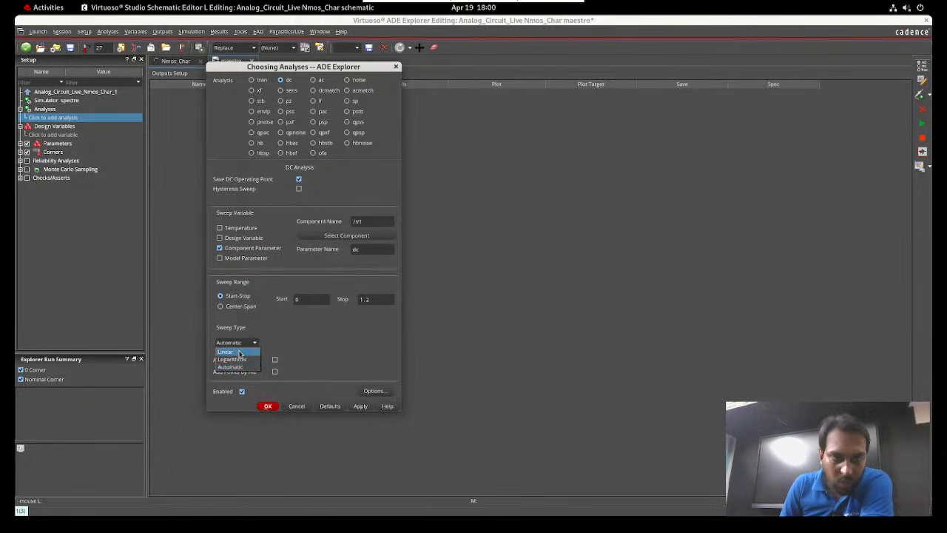
pyautogui.click(239, 353)
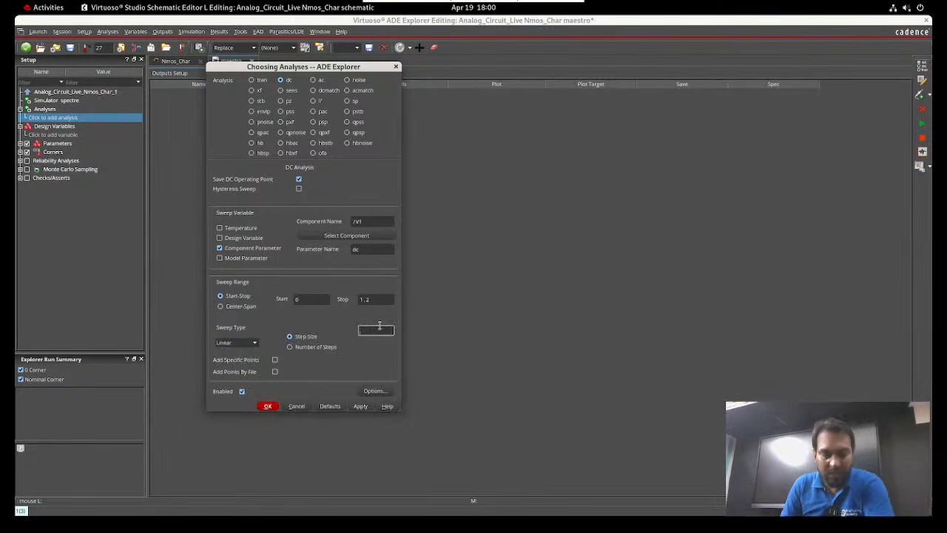
pyautogui.write('0.0')
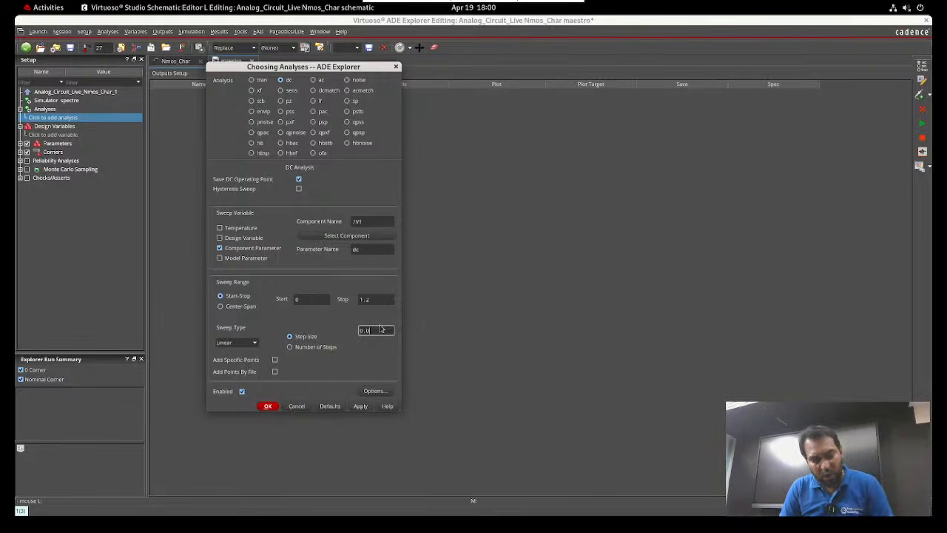
pyautogui.write('1')
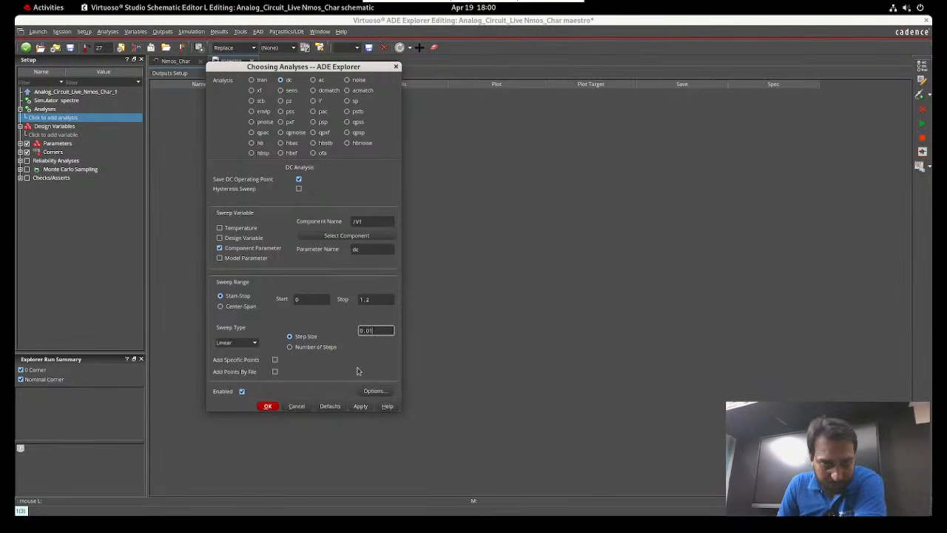
pyautogui.click(270, 406)
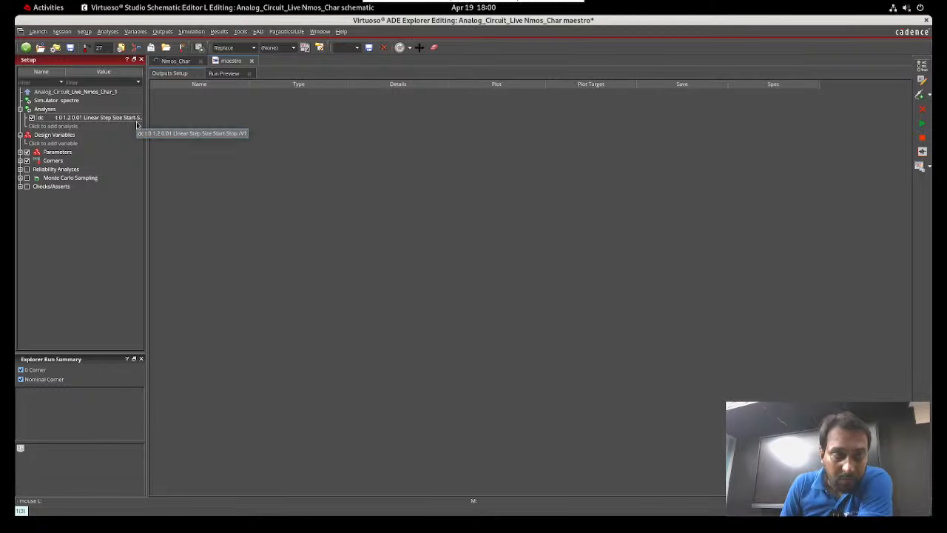
# Add a design variable x with the value 0.5u
pyautogui.click(59, 144)
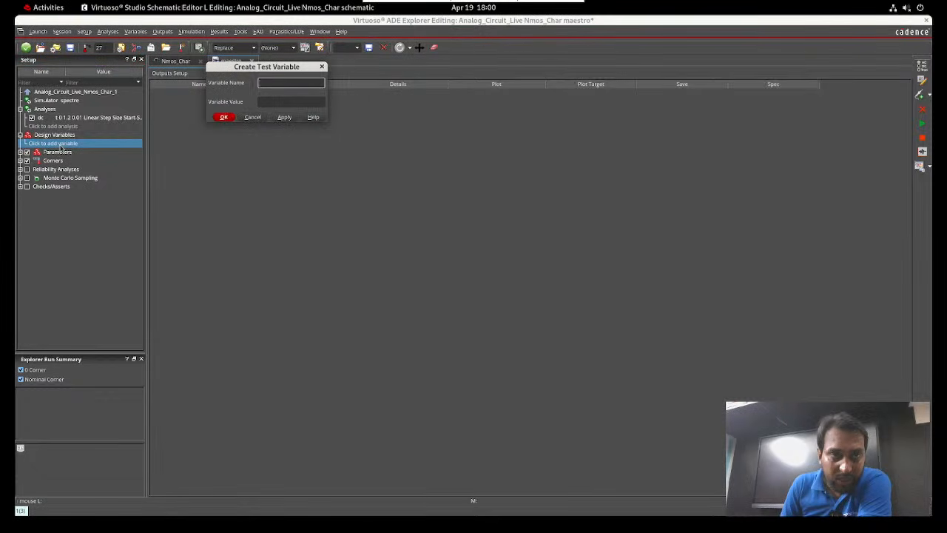
pyautogui.write('x')
pyautogui.click(273, 101)
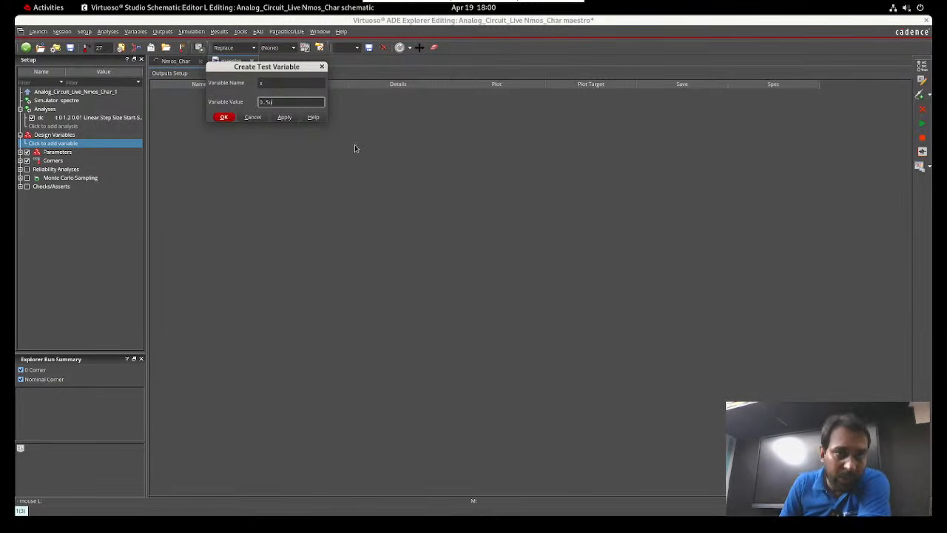
pyautogui.click(225, 118)
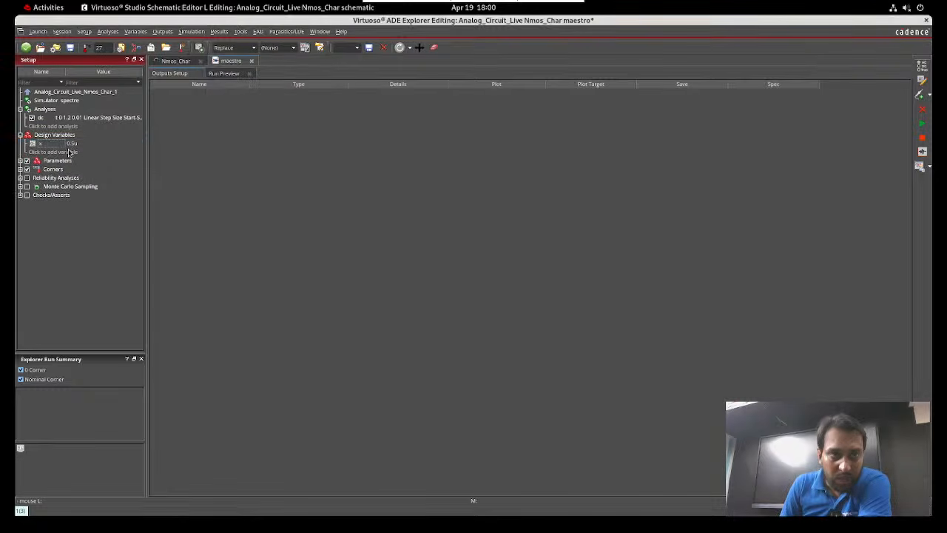
# Add the drain terminal current of NM0 as a saved and plotted output, and run the simulation
pyautogui.click(162, 31)
pyautogui.moveTo(190, 103)
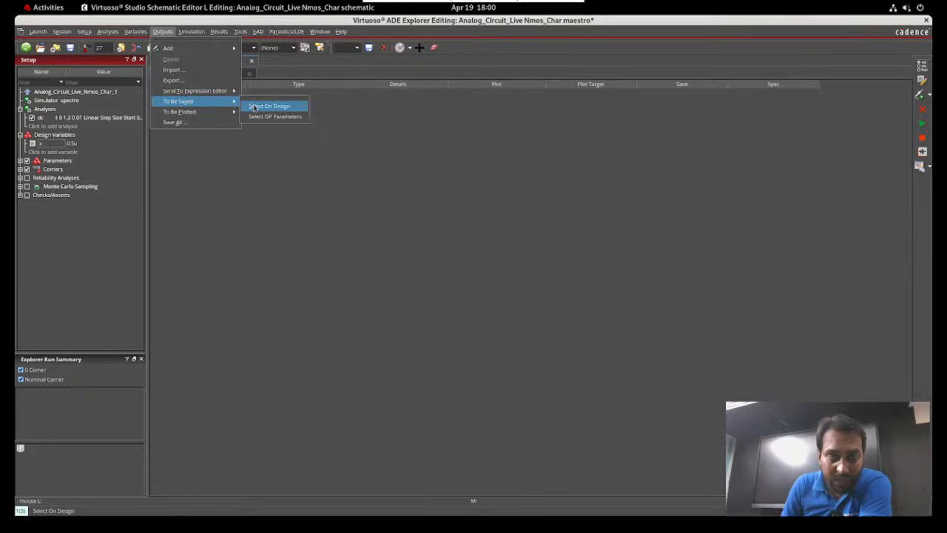
pyautogui.click(254, 108)
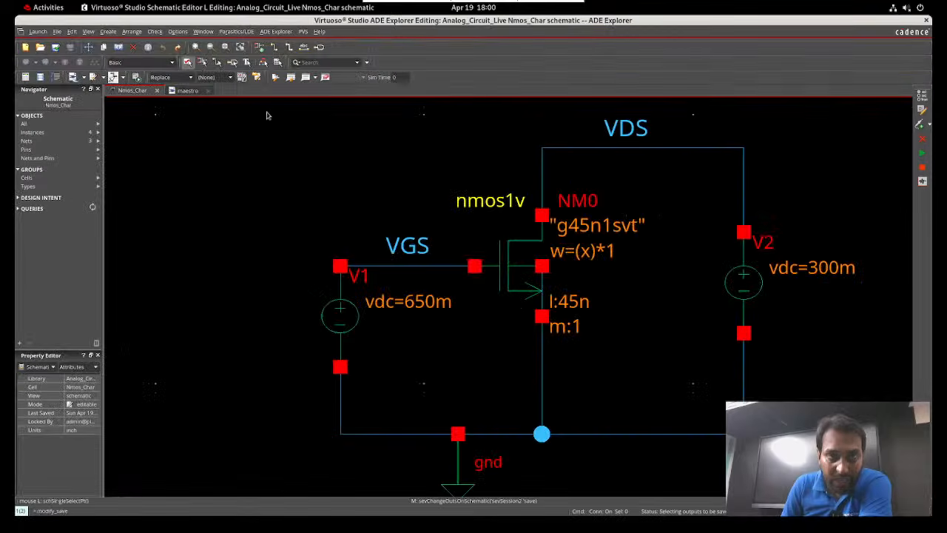
pyautogui.click(542, 214)
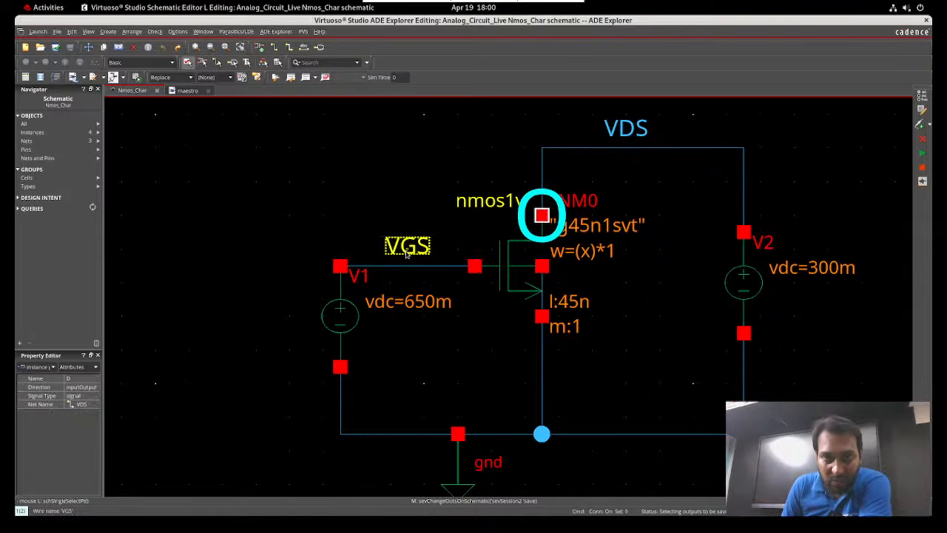
pyautogui.click(187, 91)
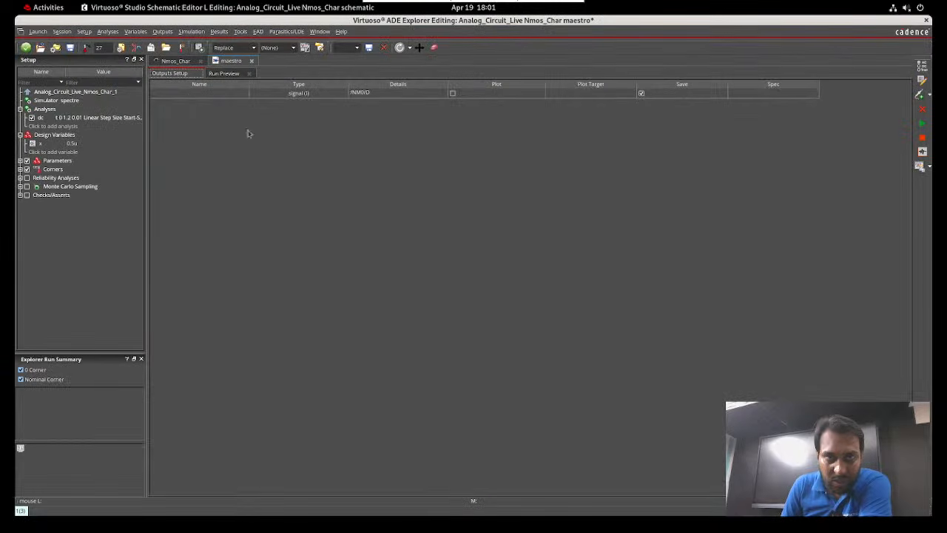
pyautogui.click(452, 94)
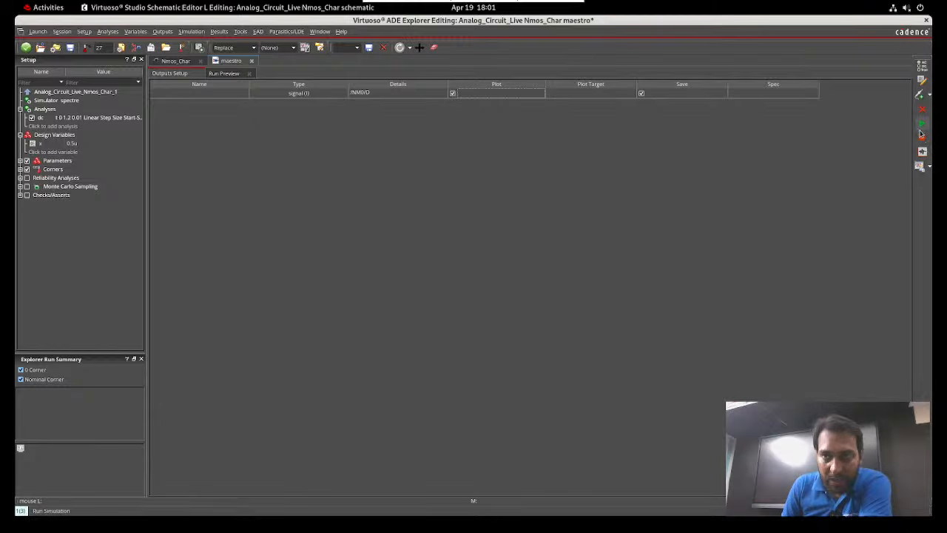
pyautogui.click(921, 126)
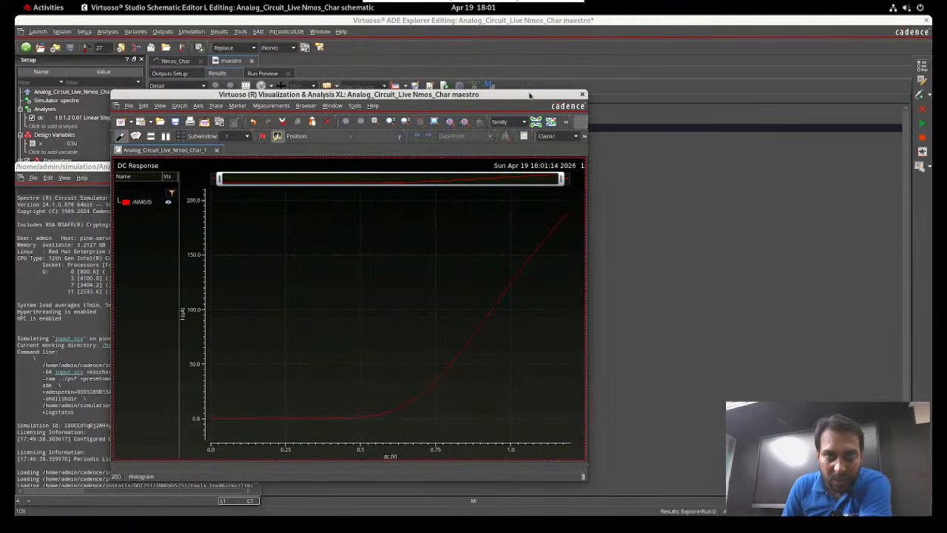
# Maximize the DC response graph window and give the /NM0/D trace a thicker line width
pyautogui.doubleClick(531, 94)
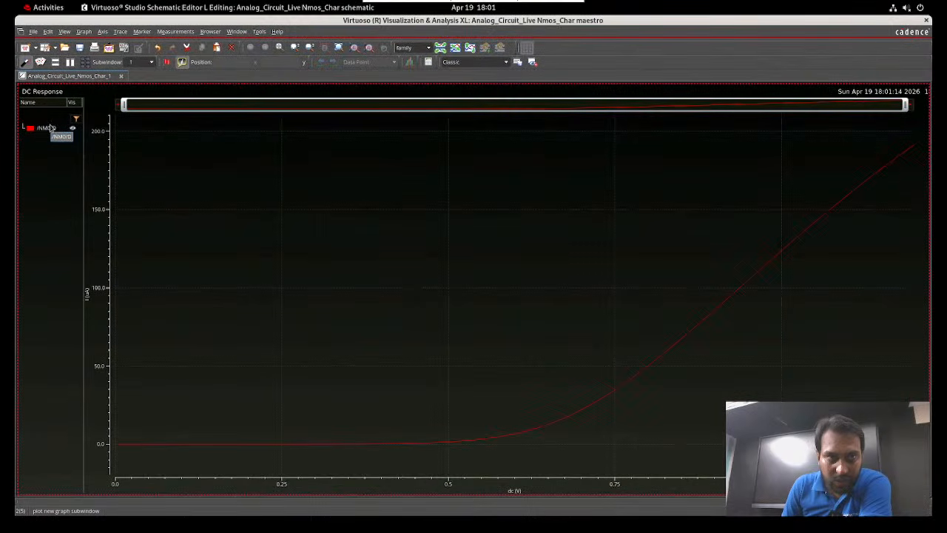
pyautogui.click(48, 128)
pyautogui.rightClick(49, 128)
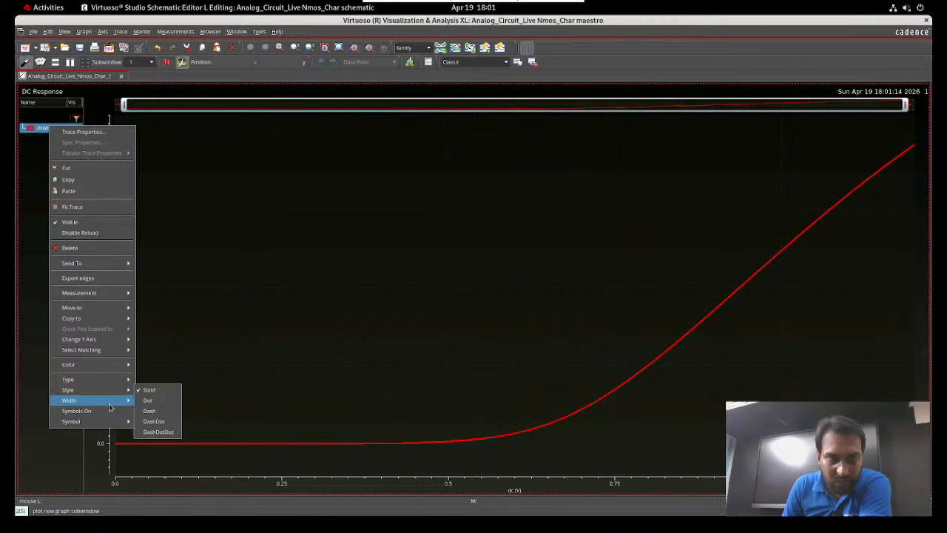
pyautogui.moveTo(110, 401)
pyautogui.click(165, 443)
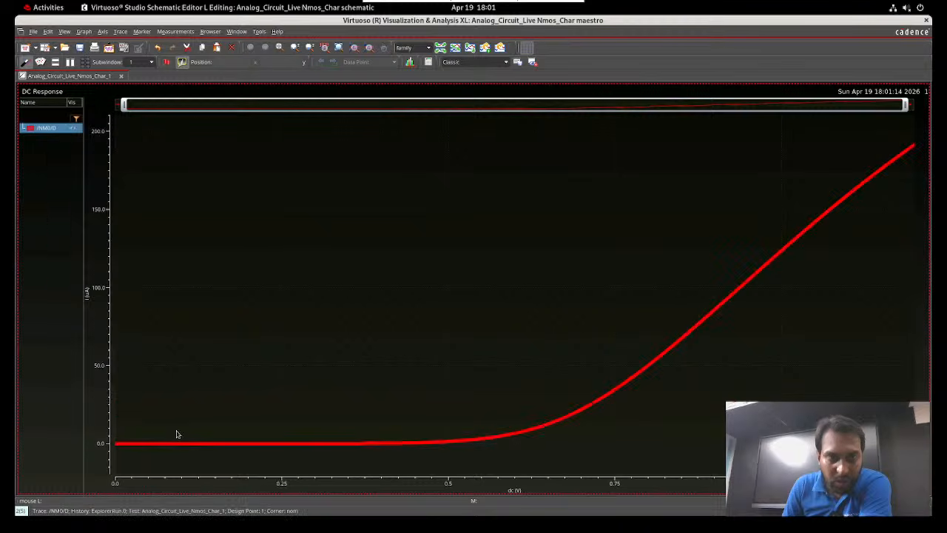
pyautogui.click(345, 340)
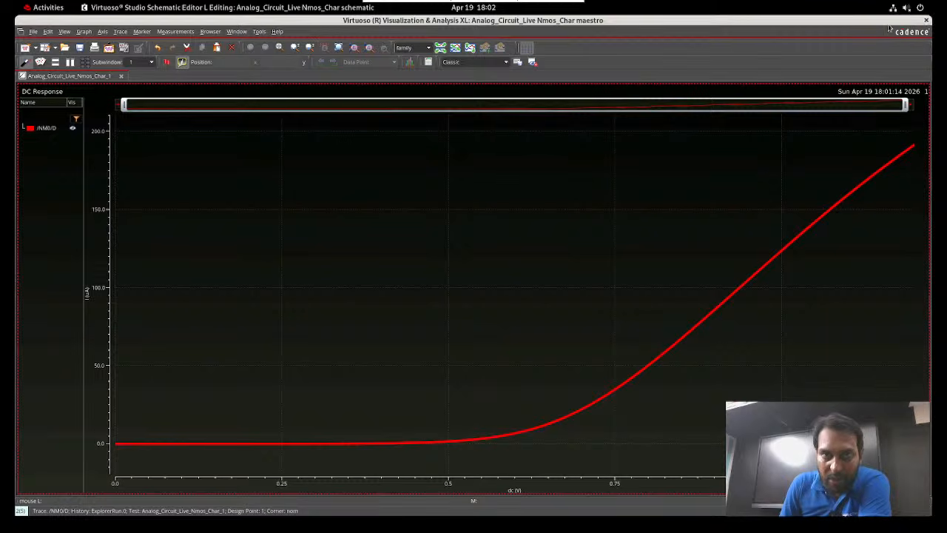
# Switch back to the ADE Explorer window and inspect the node voltages annotated around NM0 in the Nmos_Char schematic
pyautogui.click(58, 9)
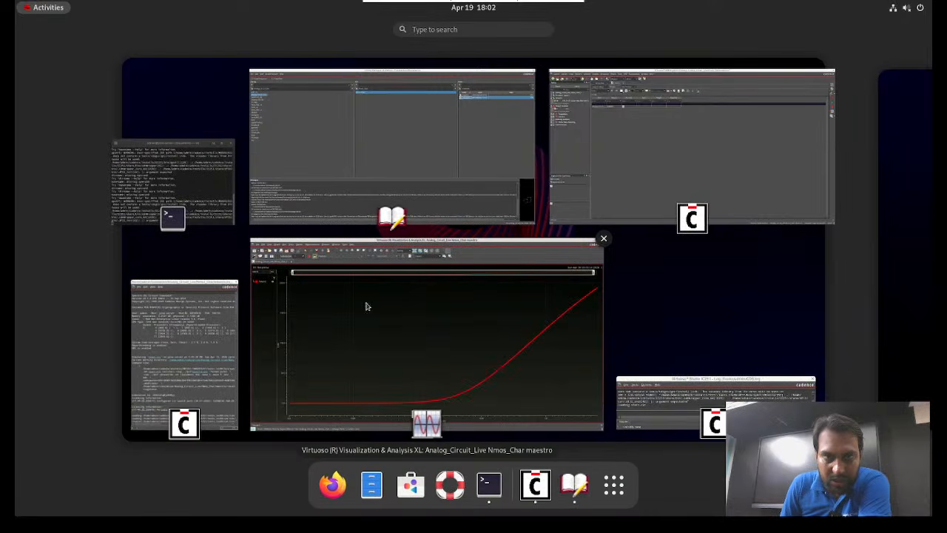
pyautogui.click(347, 279)
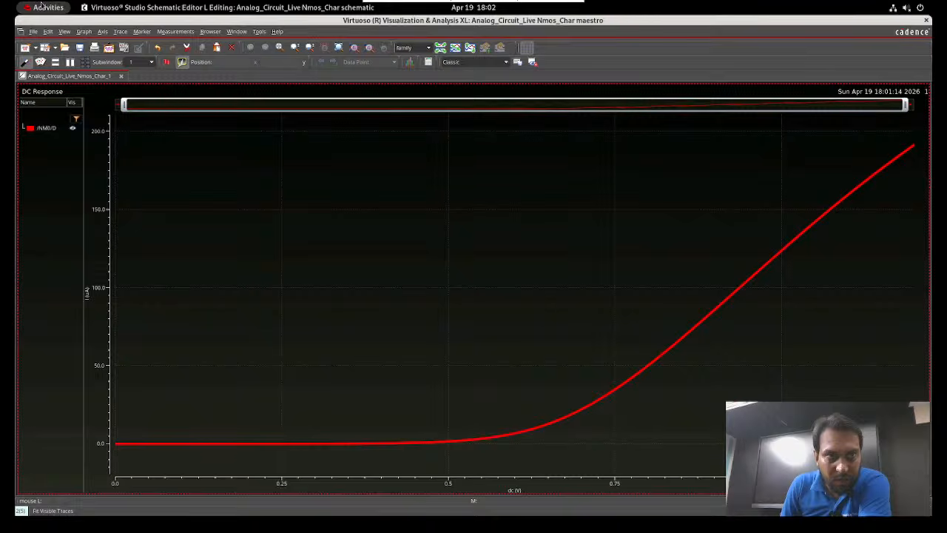
pyautogui.click(44, 7)
pyautogui.click(638, 138)
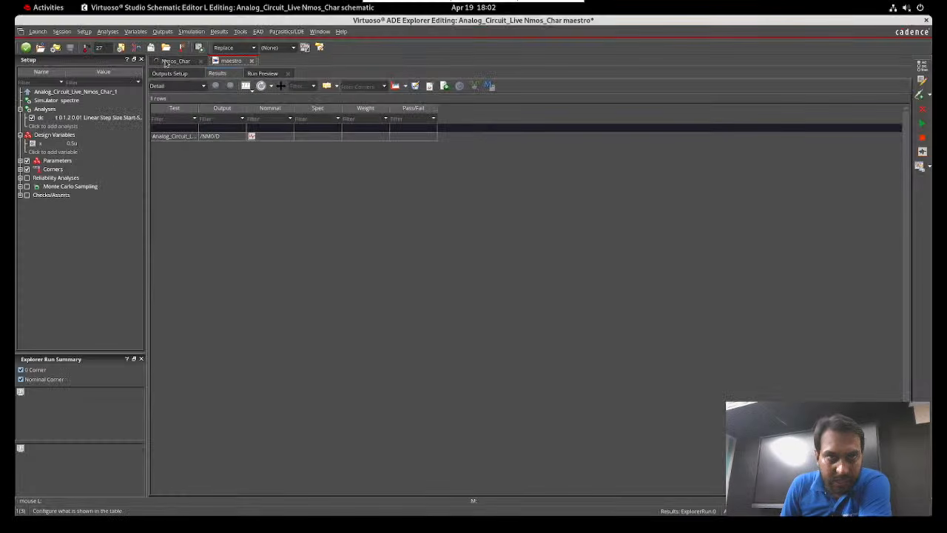
pyautogui.click(175, 61)
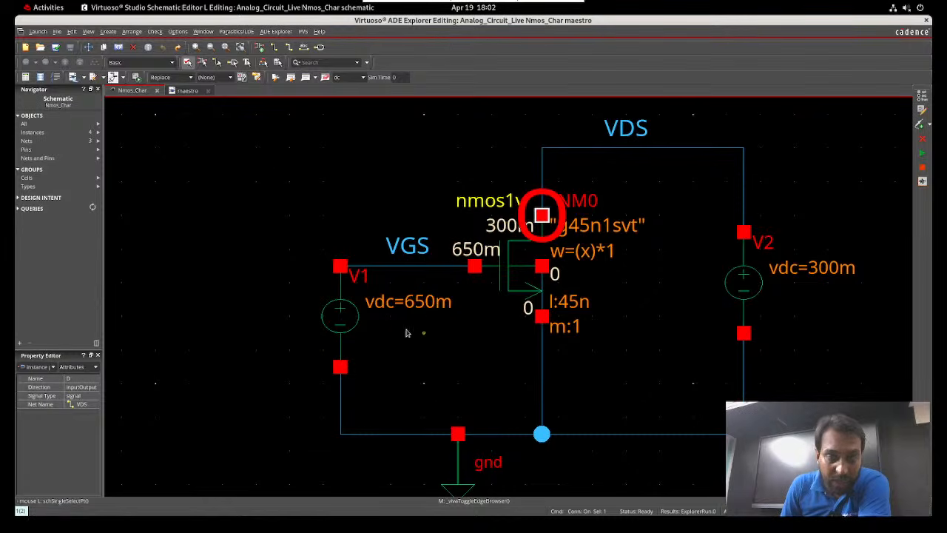
# Print the DC operating points of transistor NM0 from the maestro results and maximize the results display window
pyautogui.click(187, 90)
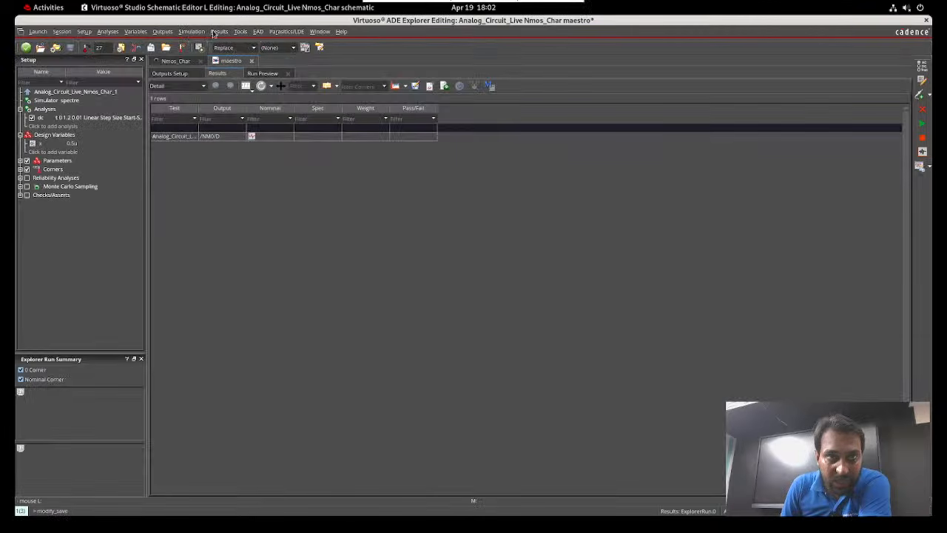
pyautogui.click(219, 31)
pyautogui.moveTo(266, 69)
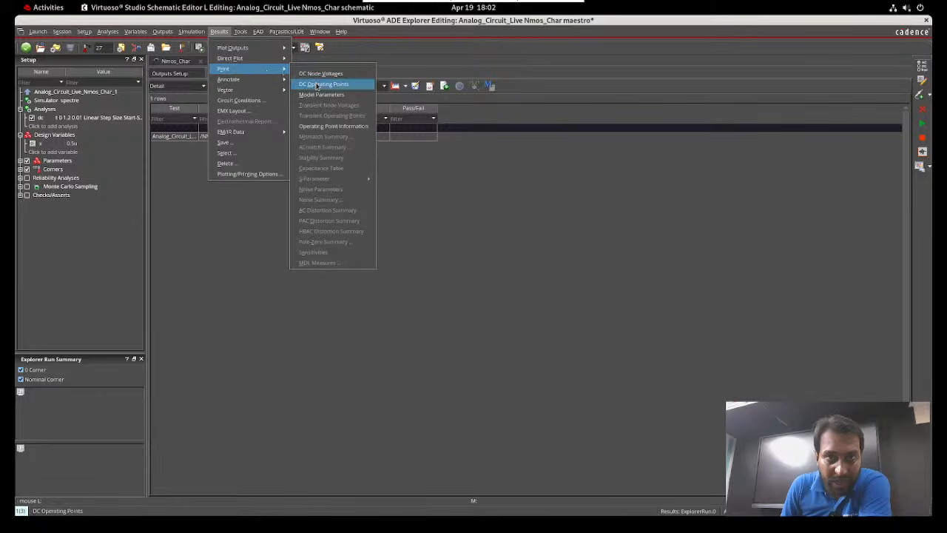
pyautogui.click(316, 85)
pyautogui.click(496, 277)
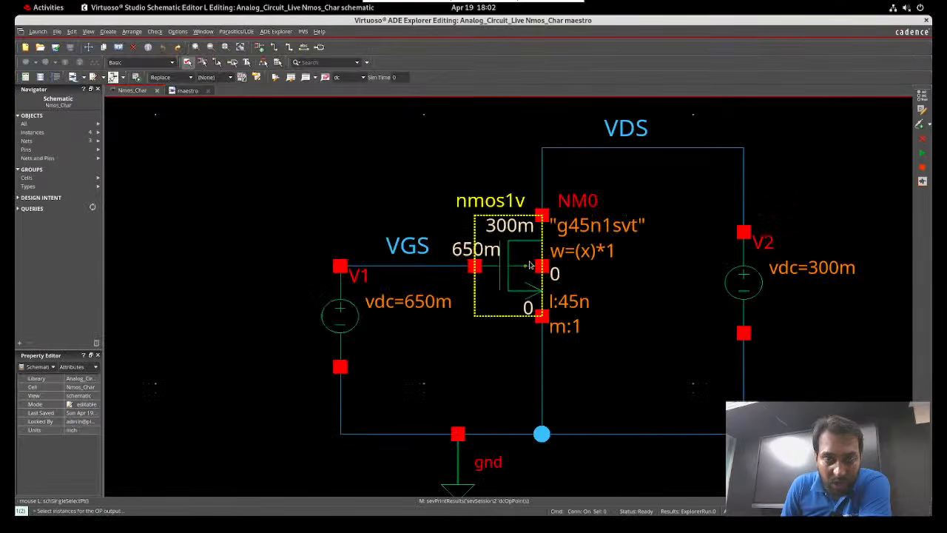
pyautogui.doubleClick(222, 235)
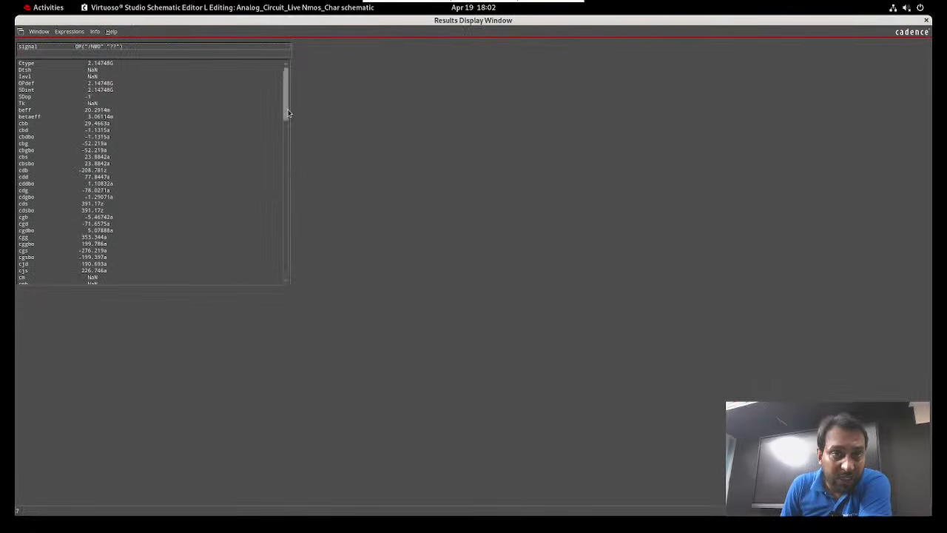
# Examine the vgs, vds and region entries in NM0's operating point list
pyautogui.moveTo(287, 114); pyautogui.dragTo(281, 267)
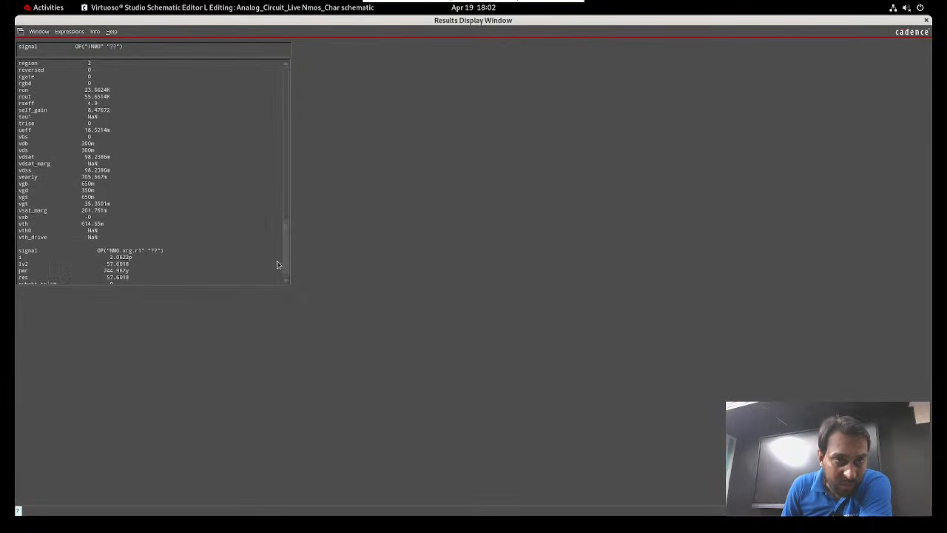
pyautogui.click(23, 198)
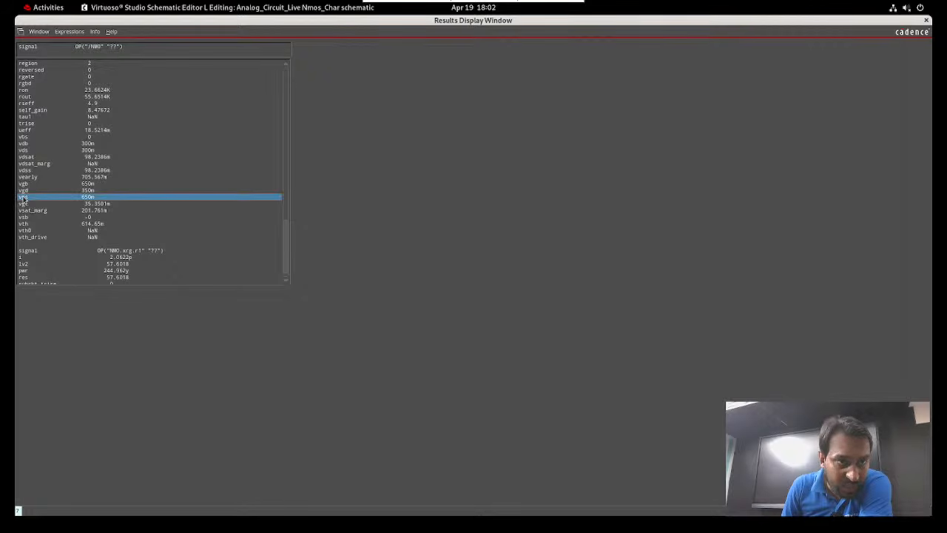
pyautogui.click(23, 152)
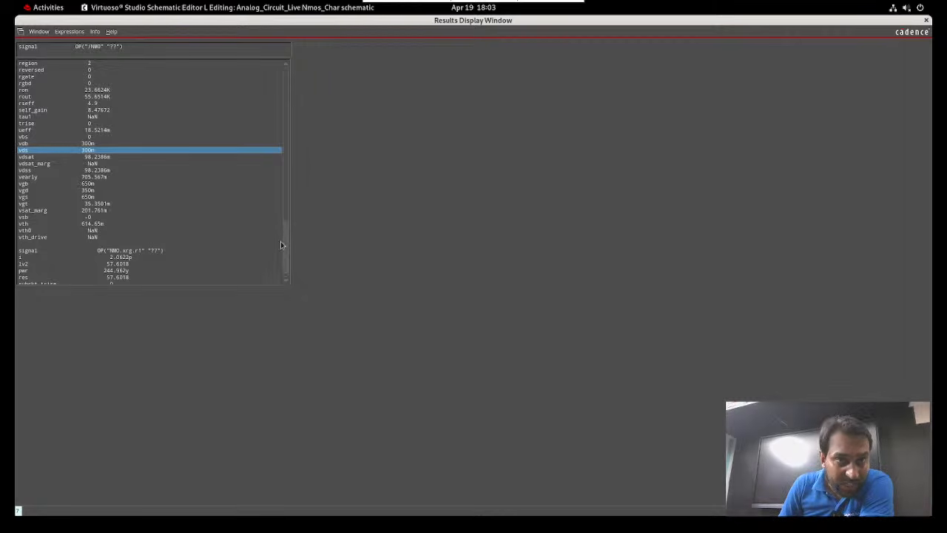
pyautogui.moveTo(286, 251); pyautogui.dragTo(296, 205)
pyautogui.click(85, 237)
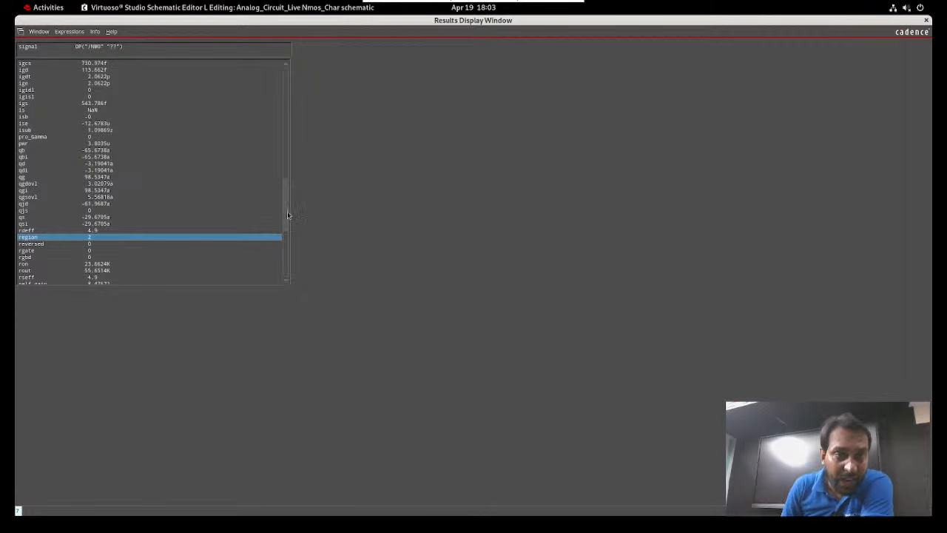
# Examine the vth entry in NM0's operating point list and look through the remaining parameters
pyautogui.moveTo(286, 211); pyautogui.dragTo(288, 263)
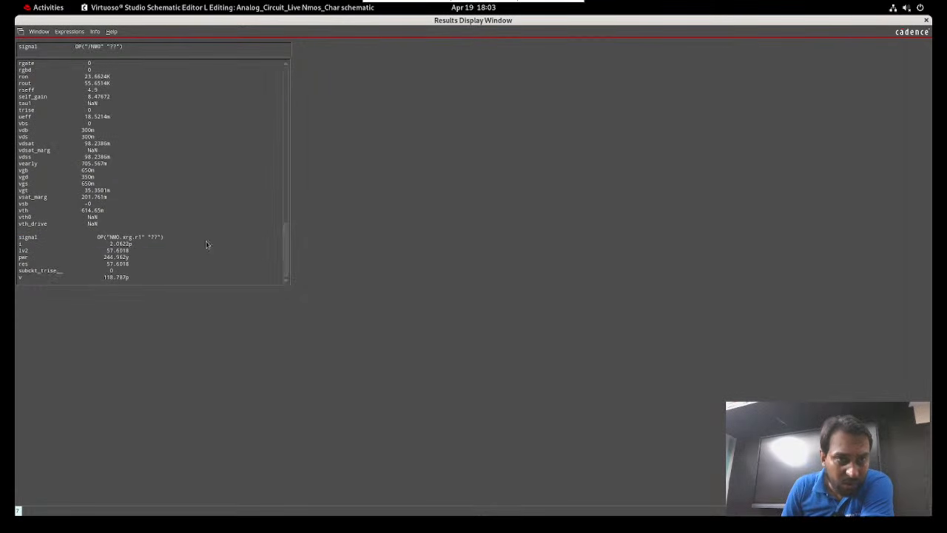
pyautogui.click(45, 211)
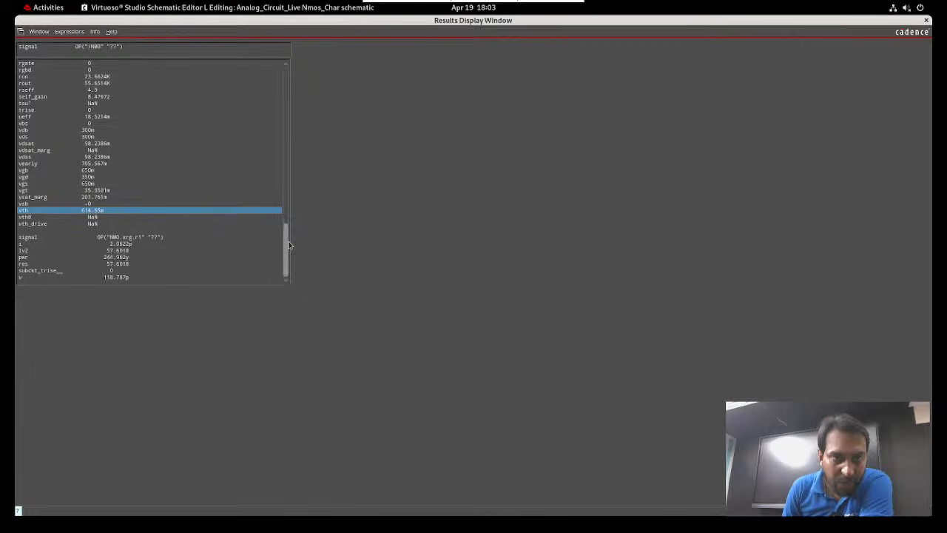
pyautogui.moveTo(289, 242); pyautogui.dragTo(286, 77)
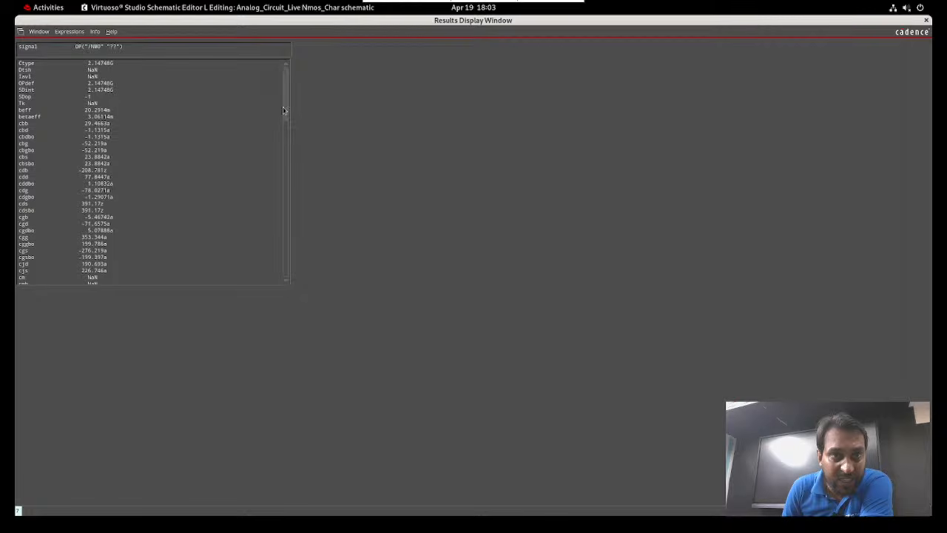
pyautogui.moveTo(283, 115); pyautogui.dragTo(284, 251)
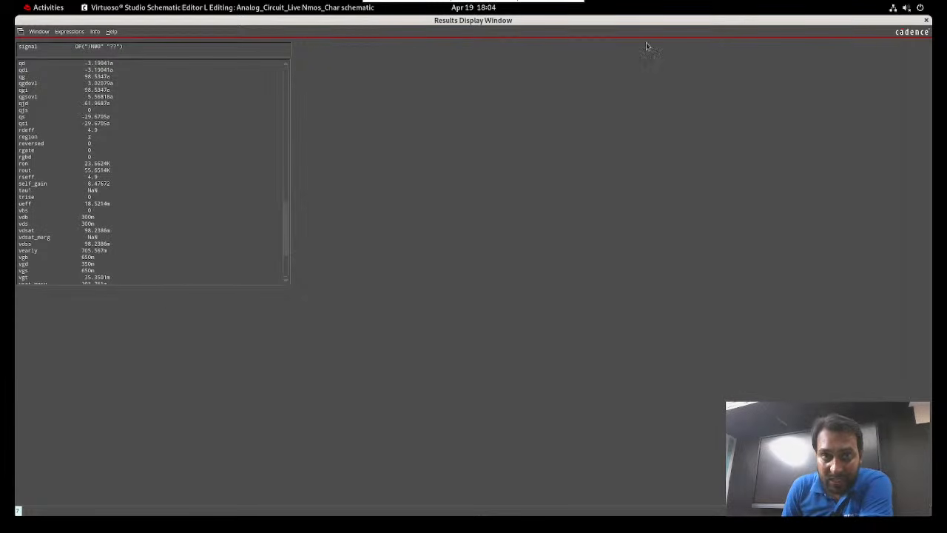
# Review the /NM0/D DC response curve, close the graph and results display windows, and end the operating point selection
pyautogui.click(46, 8)
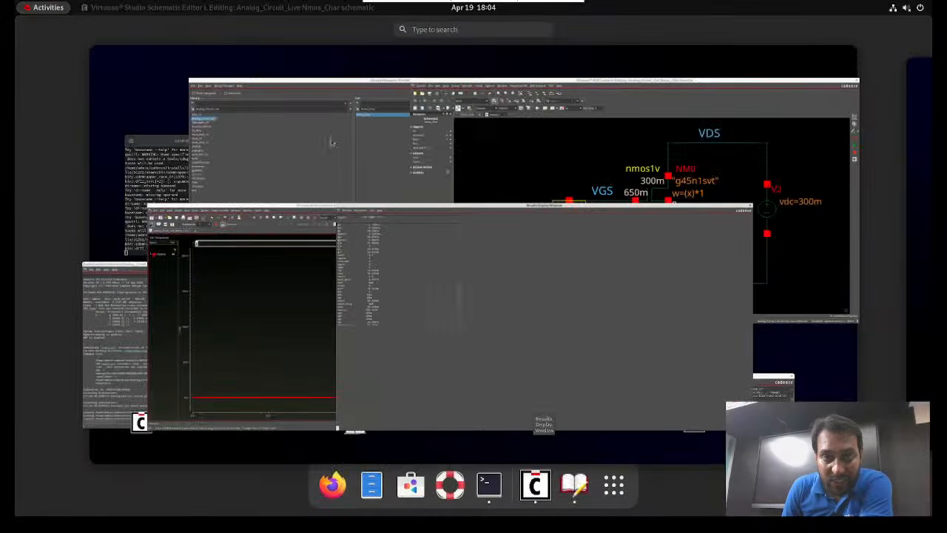
pyautogui.click(285, 367)
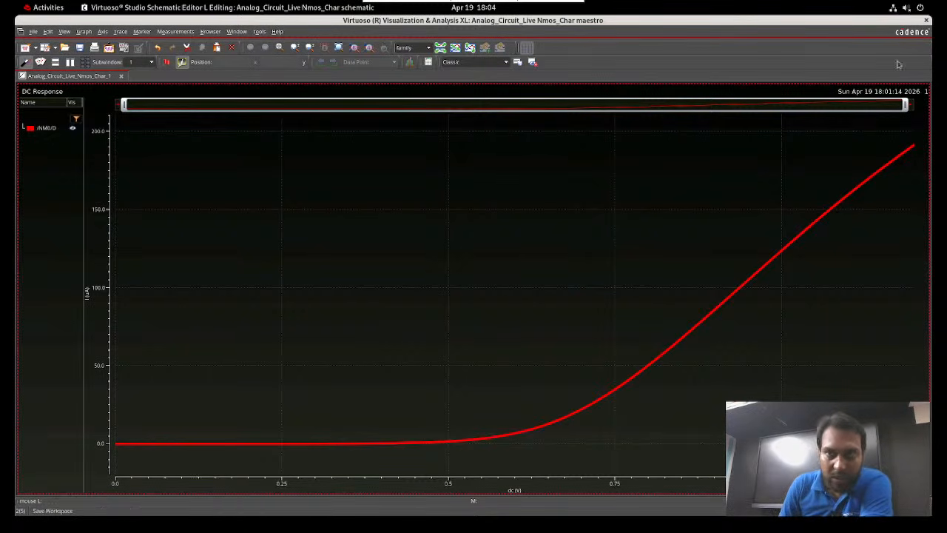
pyautogui.click(927, 20)
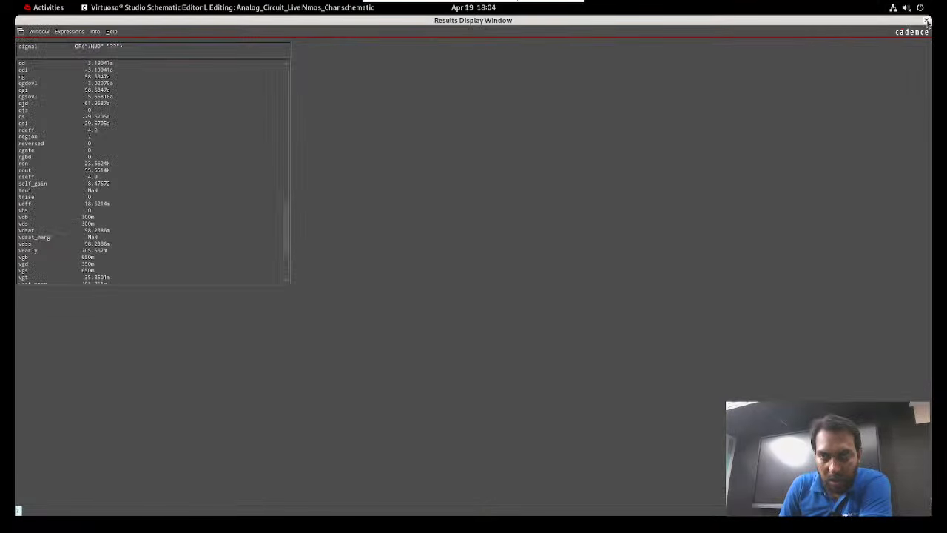
pyautogui.click(927, 23)
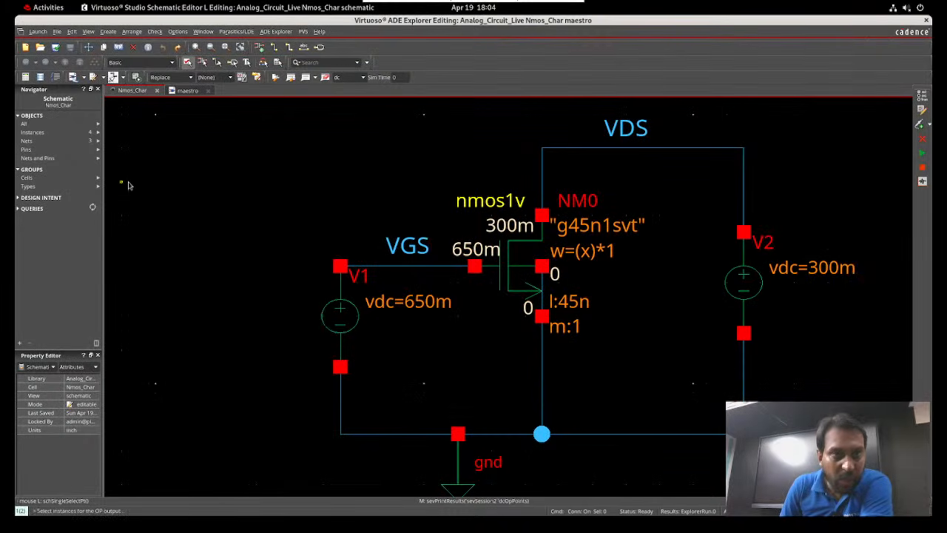
pyautogui.press('Escape')
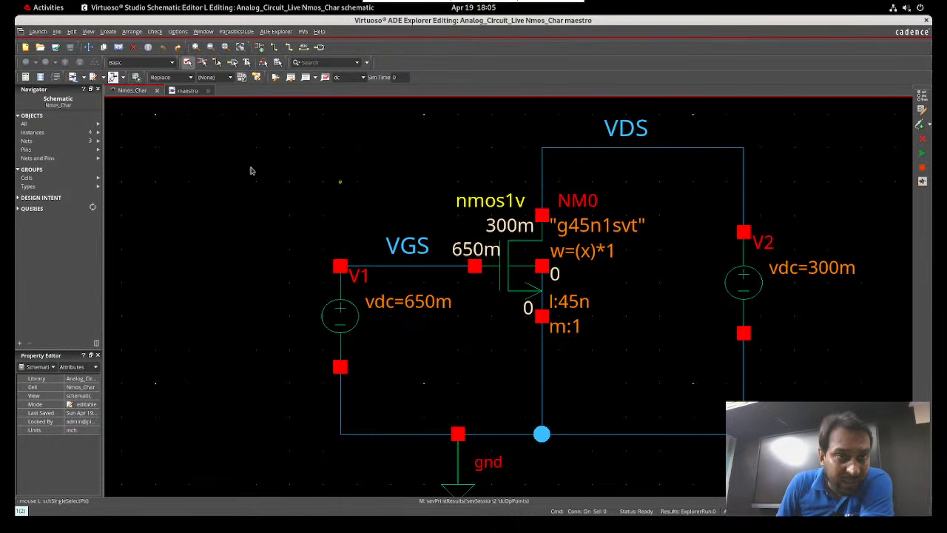
# Switch to the Files app, browse to Documents/Analog_Circuit_Live and open a terminal in that folder
pyautogui.click(48, 7)
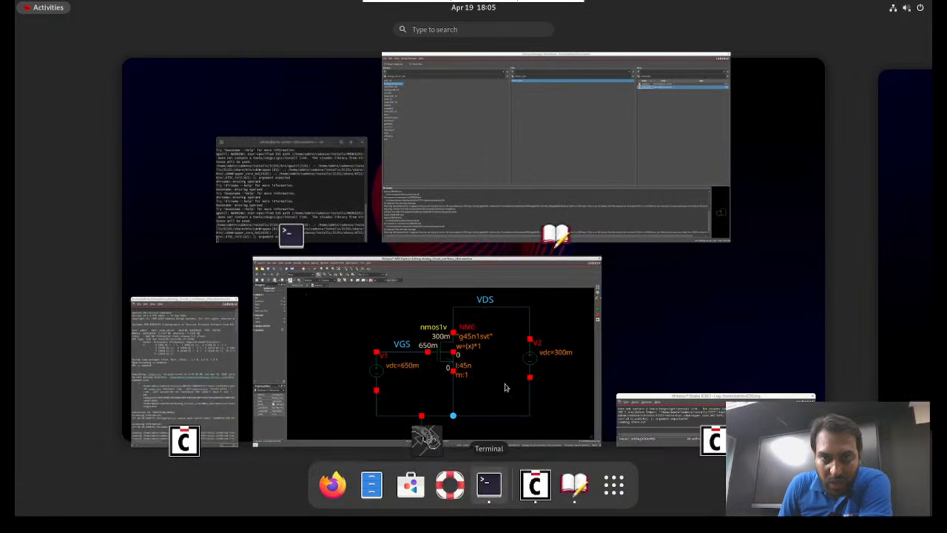
pyautogui.click(374, 485)
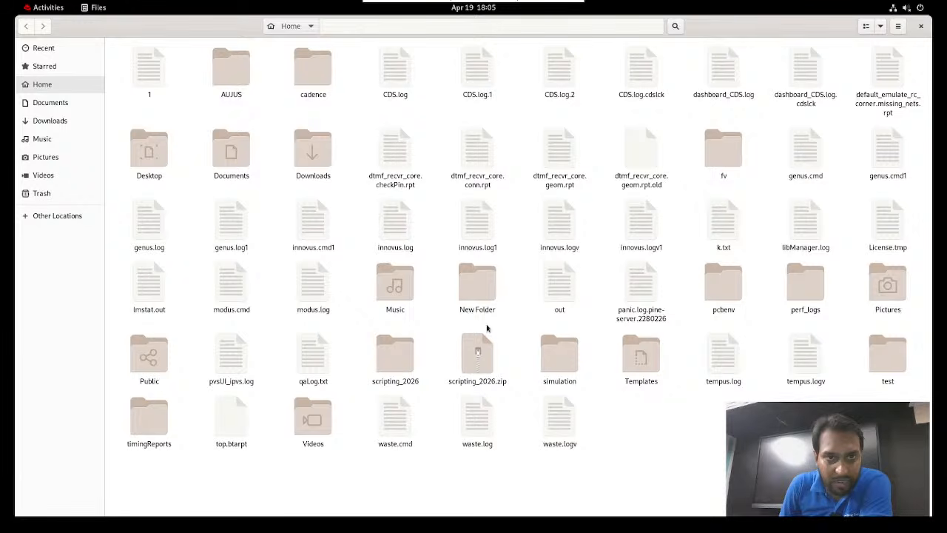
pyautogui.click(45, 102)
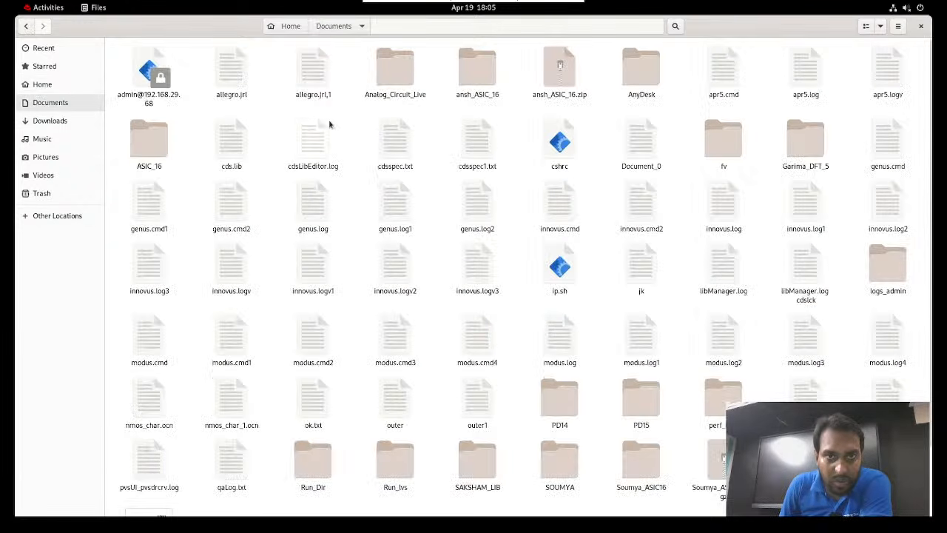
pyautogui.doubleClick(407, 81)
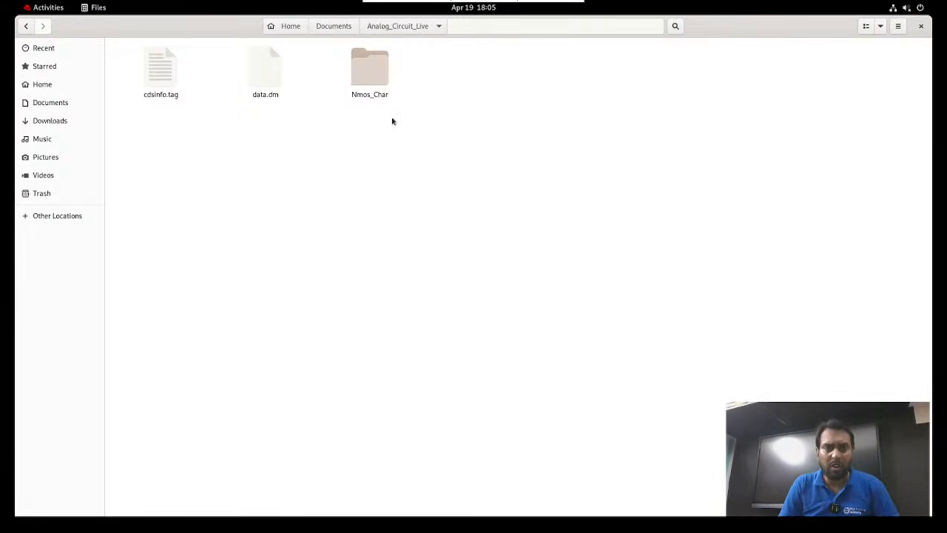
pyautogui.rightClick(477, 148)
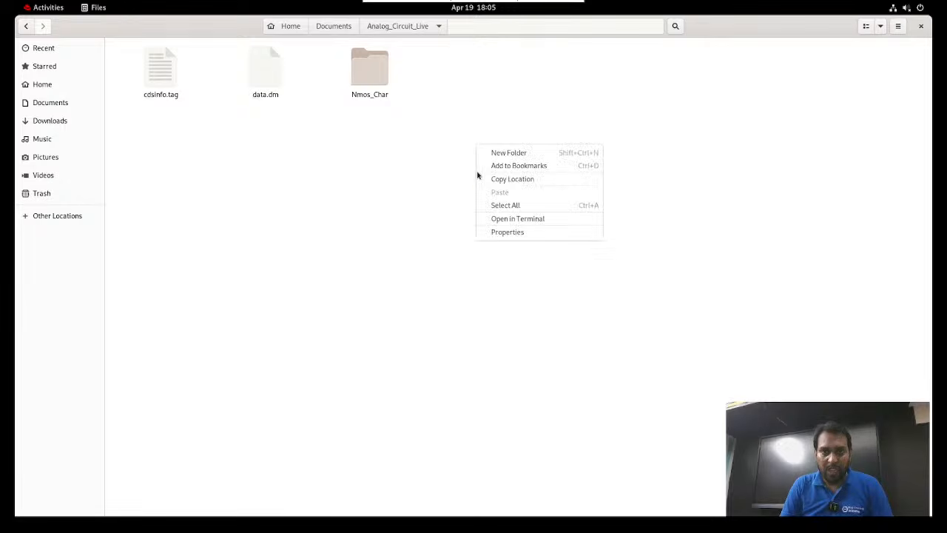
pyautogui.click(509, 219)
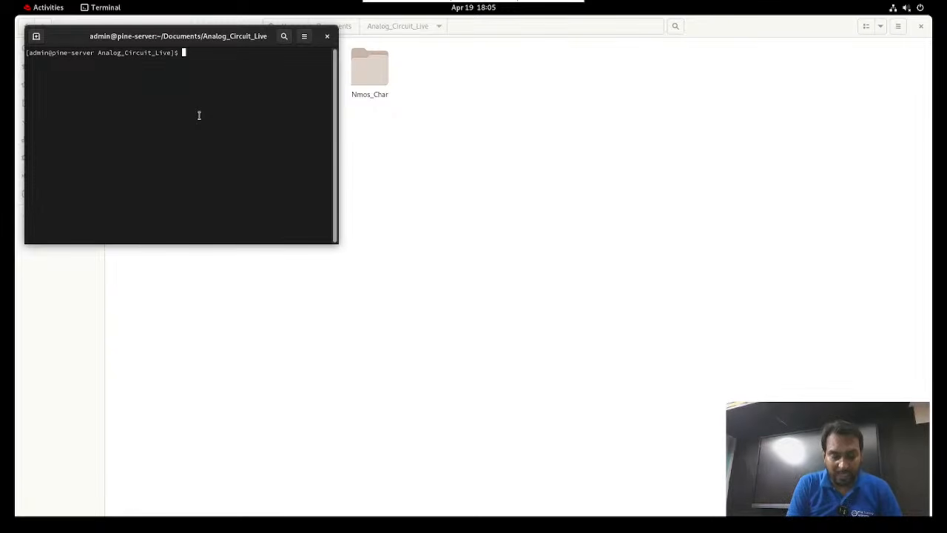
# Create an empty file with the command touch abc.scs and close the terminal
pyautogui.write('tou')
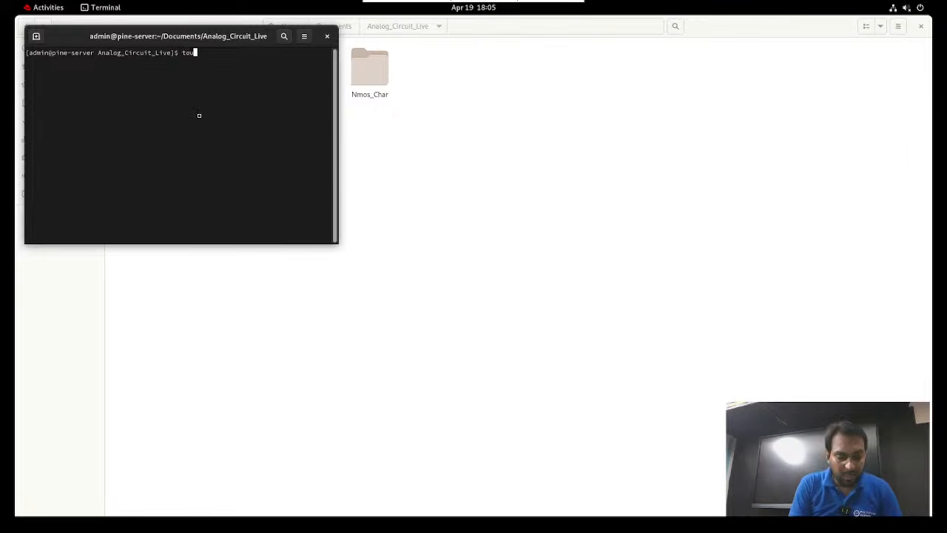
pyautogui.write('ch')
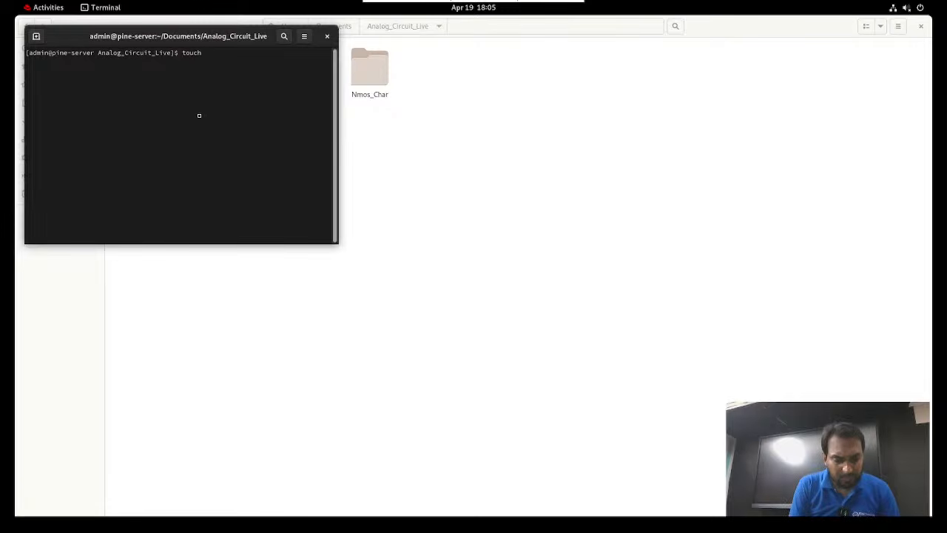
pyautogui.write('abc')
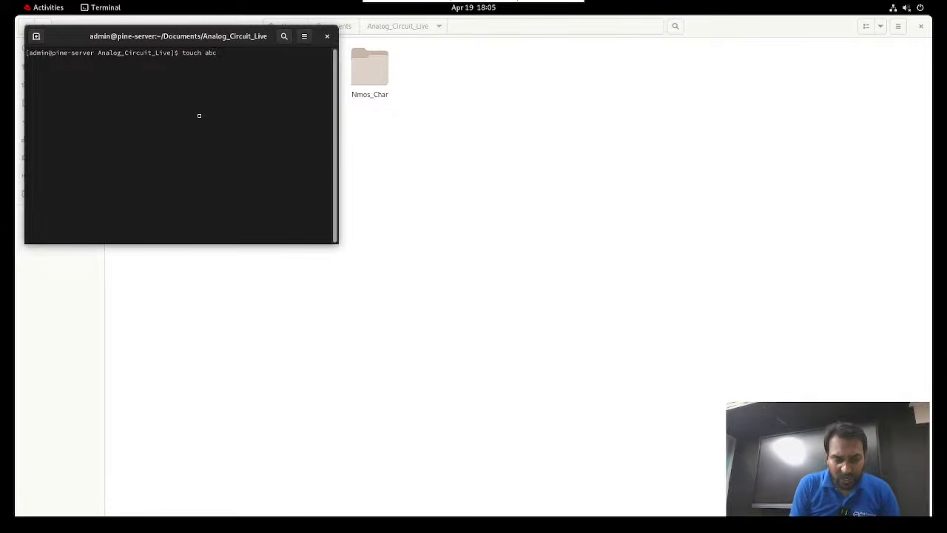
pyautogui.write('.scs')
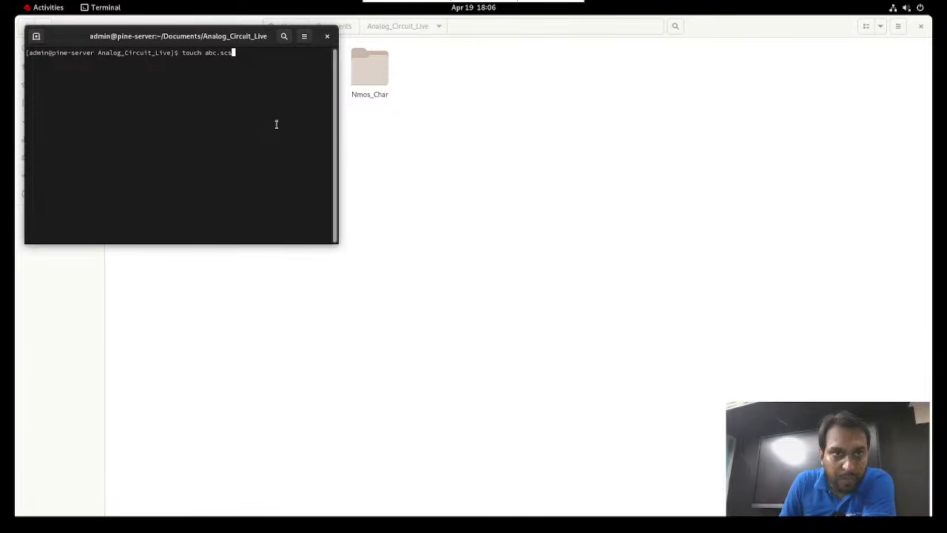
pyautogui.press('Return')
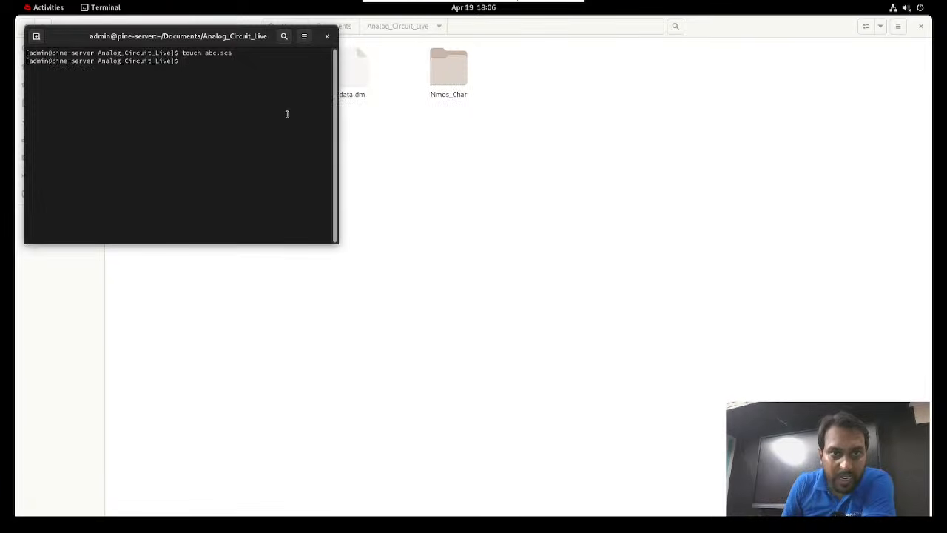
pyautogui.click(327, 36)
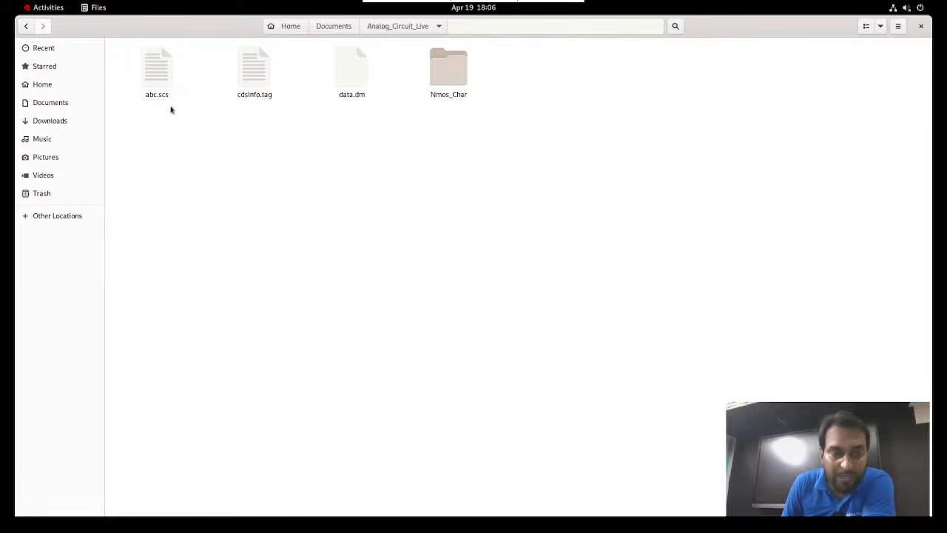
# Open abc.scs in the text editor and enter the line save NM0:all, using the transistor's instance name from the schematic
pyautogui.doubleClick(157, 87)
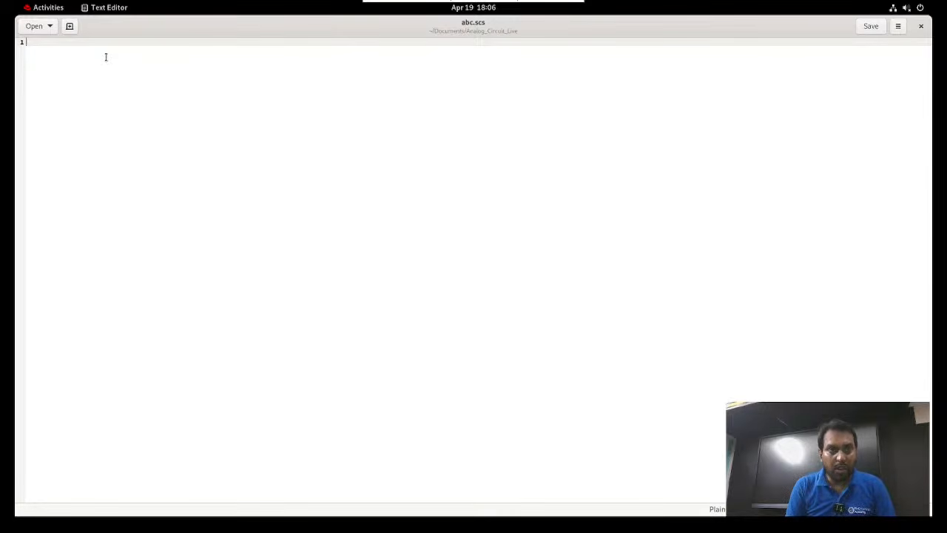
pyautogui.click(48, 8)
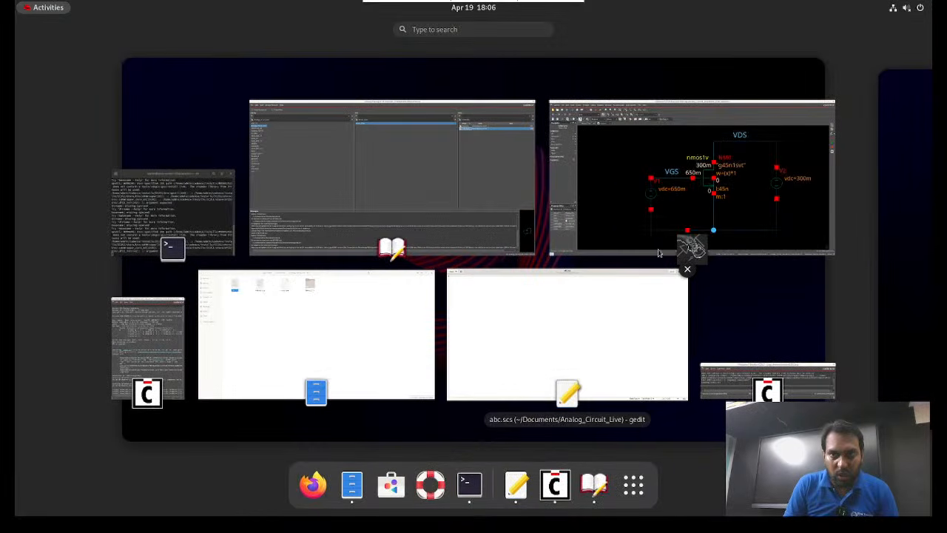
pyautogui.click(664, 219)
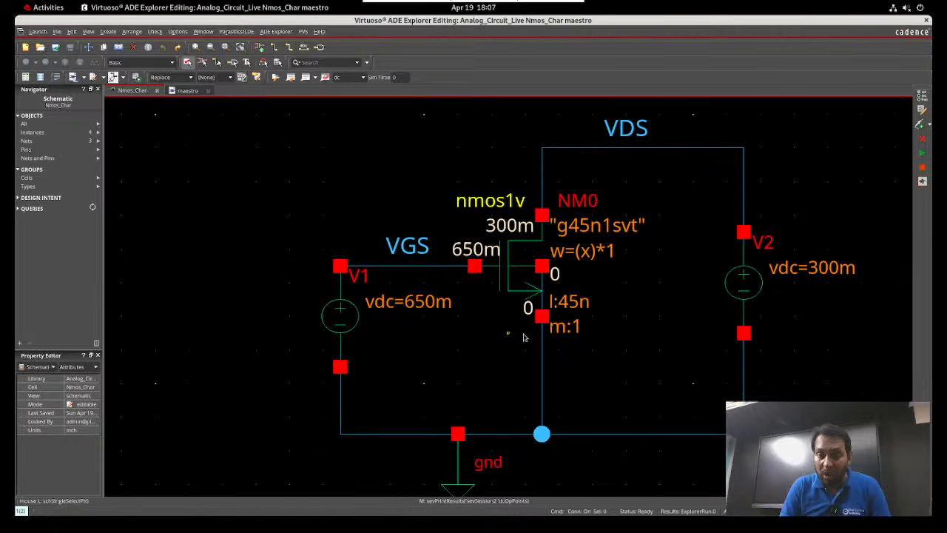
pyautogui.click(42, 7)
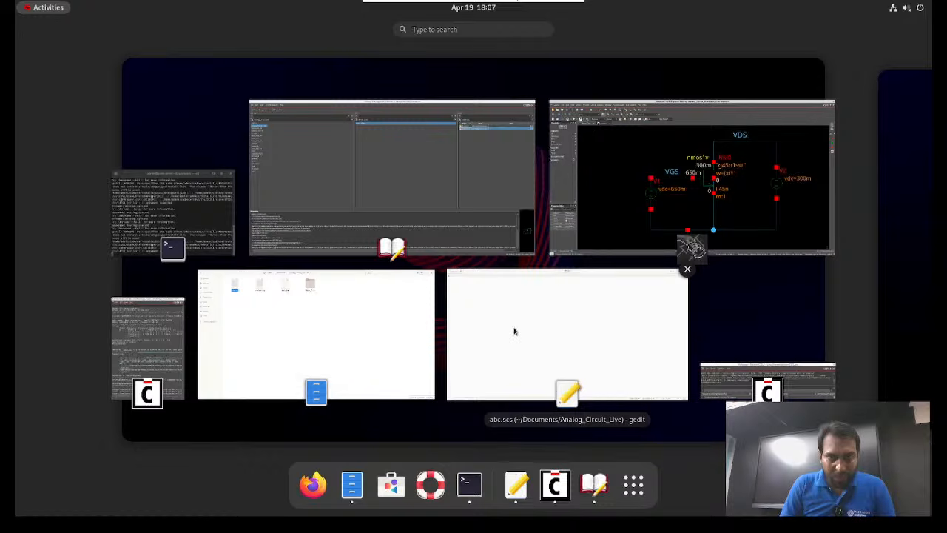
pyautogui.click(514, 332)
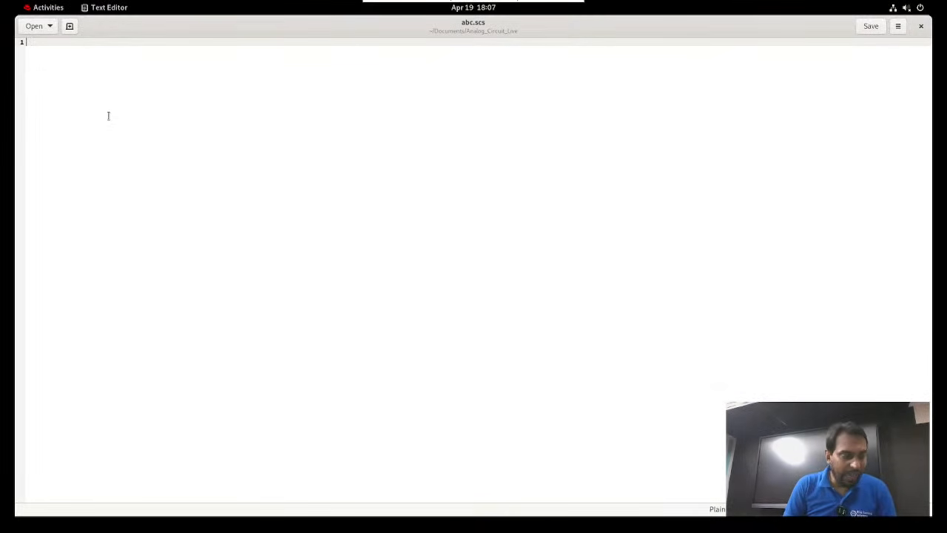
pyautogui.write('save NM0:all')
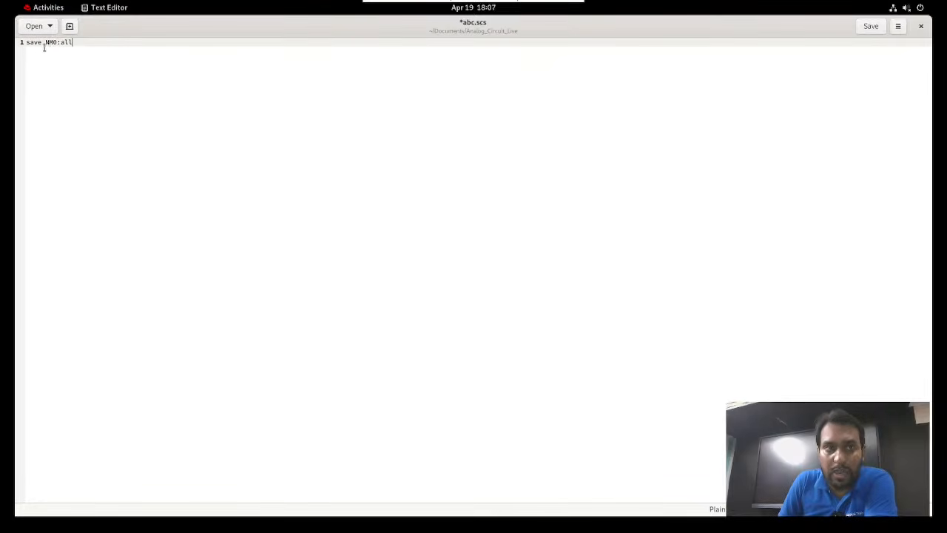
# Check the transistor's instance name in the Nmos_Char schematic against the save line and return to abc.scs
pyautogui.click(49, 8)
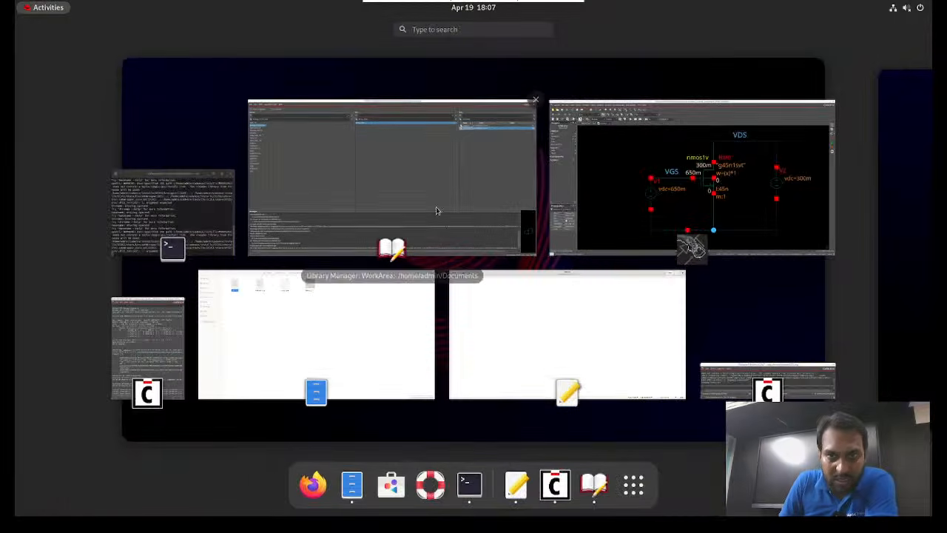
pyautogui.click(645, 204)
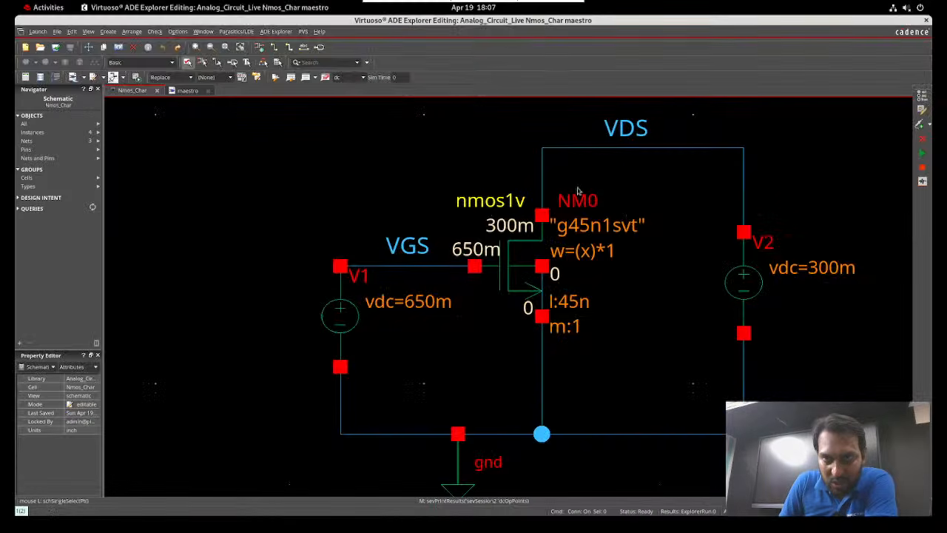
pyautogui.click(48, 9)
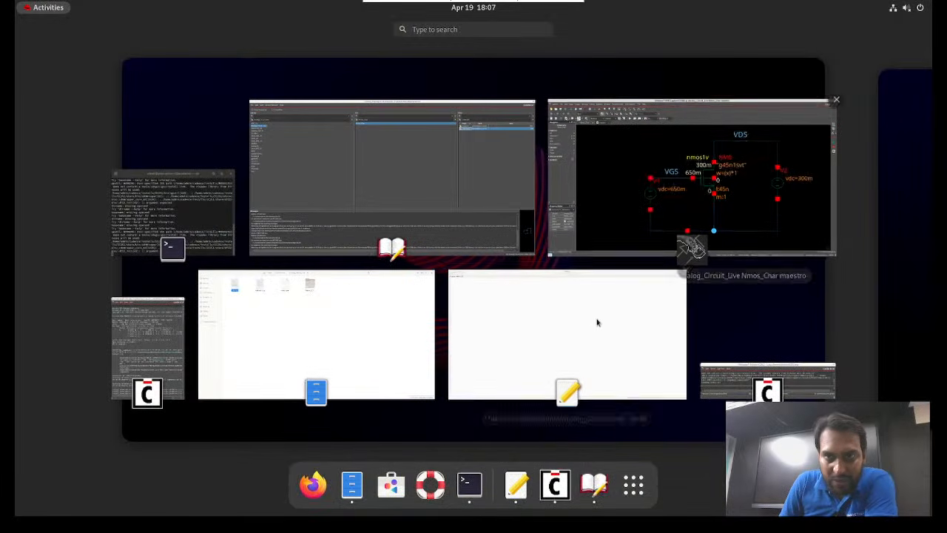
pyautogui.click(586, 324)
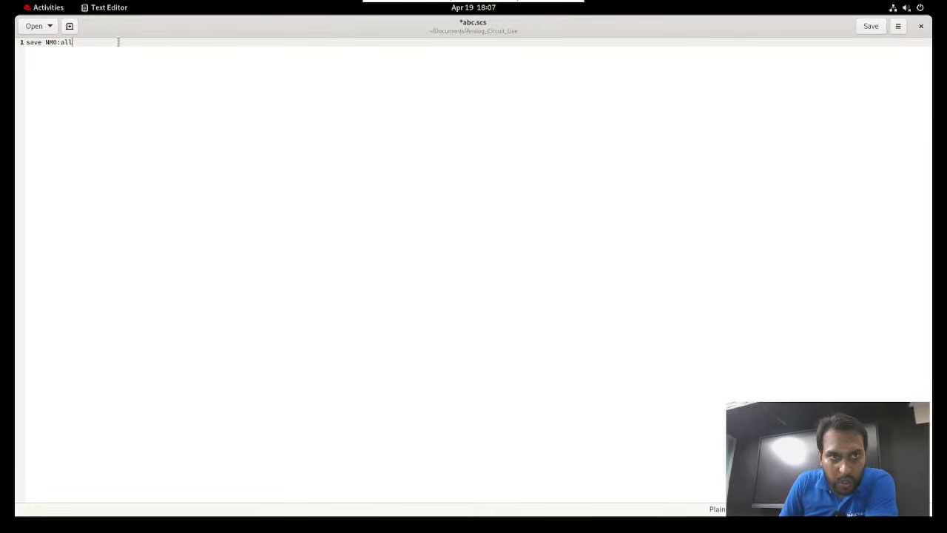
# Save abc.scs and close the text editor
pyautogui.click(871, 27)
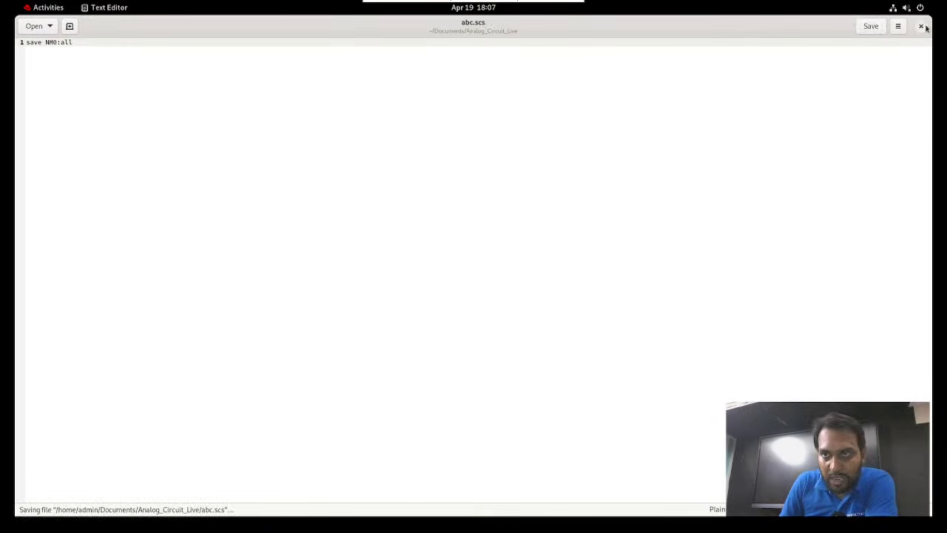
pyautogui.click(881, 28)
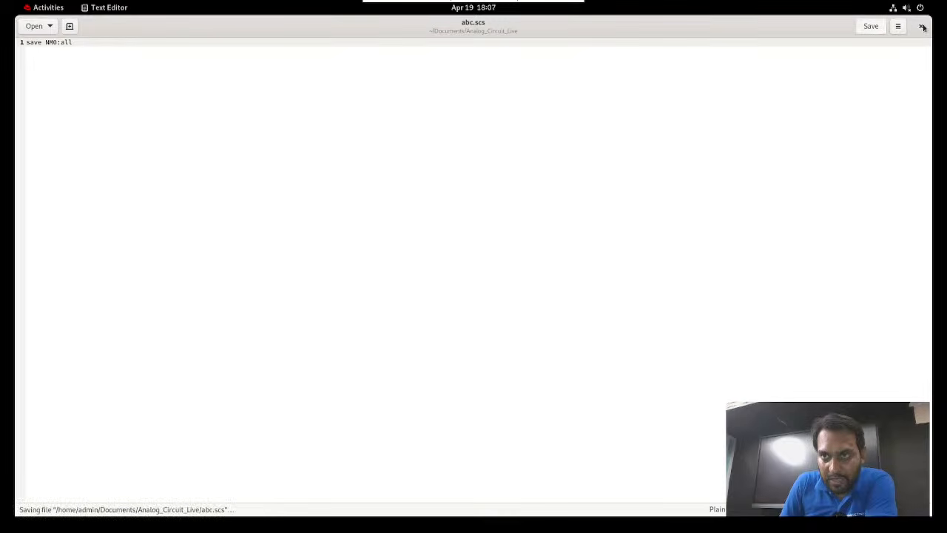
pyautogui.click(921, 27)
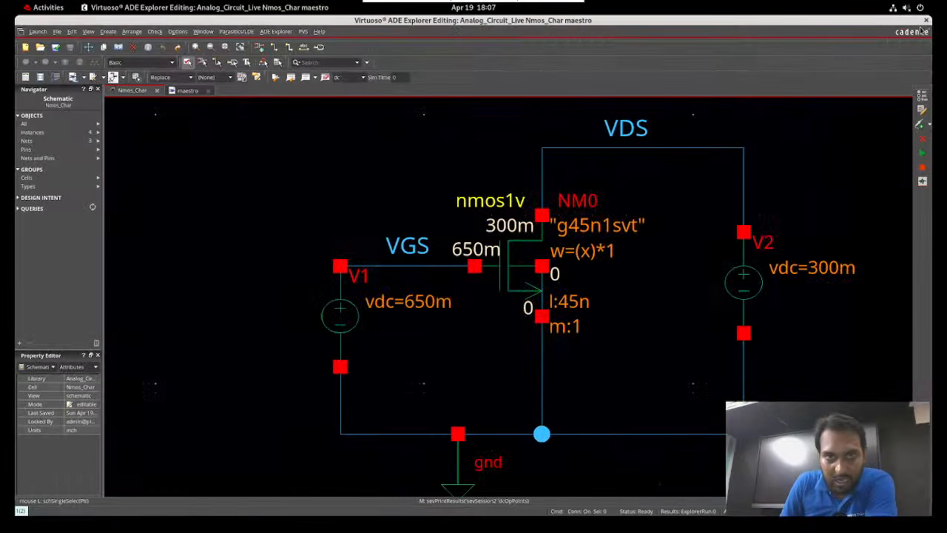
# Return to the maestro view of Nmos_Char and open the simulation files setup
pyautogui.click(49, 8)
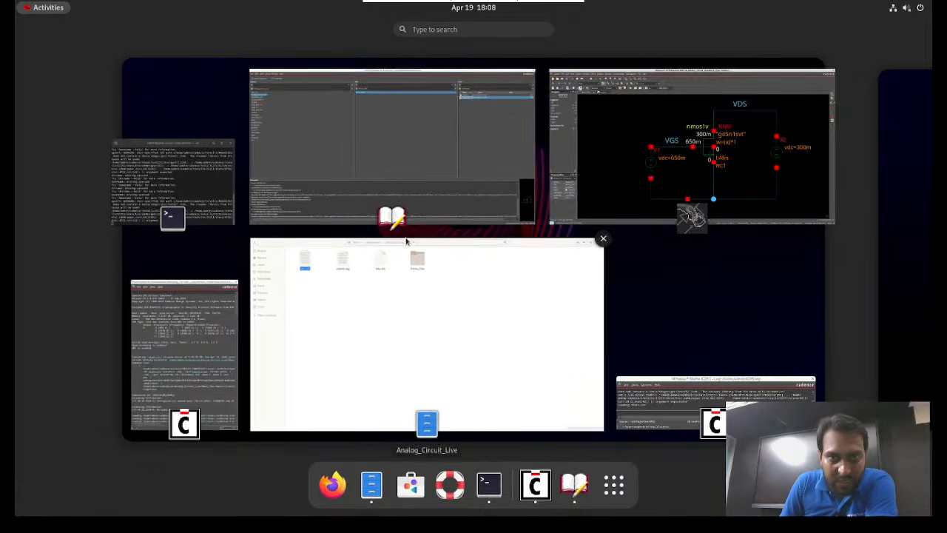
pyautogui.click(694, 144)
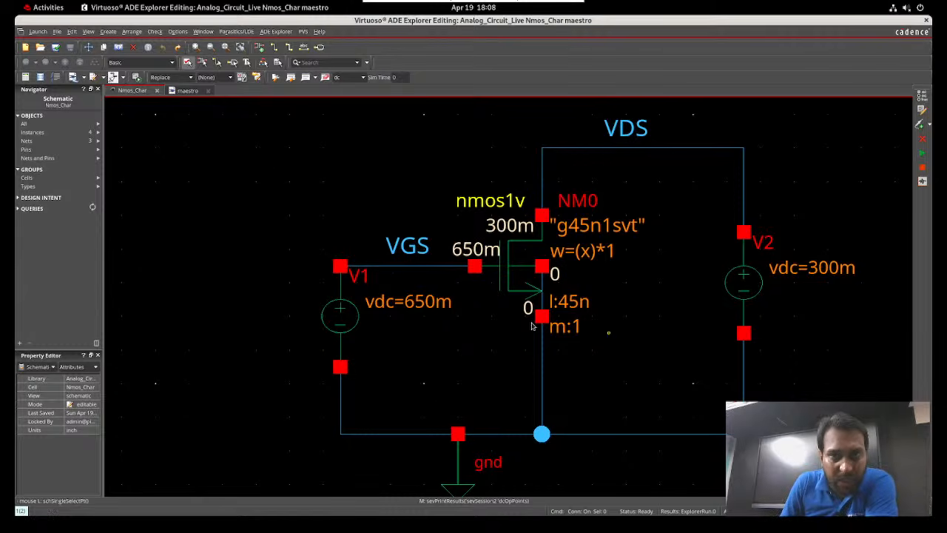
pyautogui.click(188, 90)
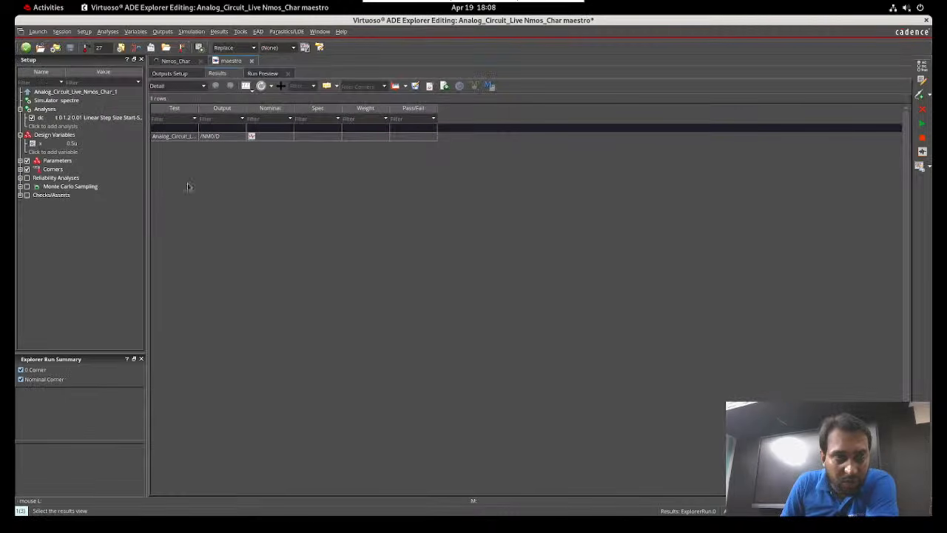
pyautogui.click(84, 32)
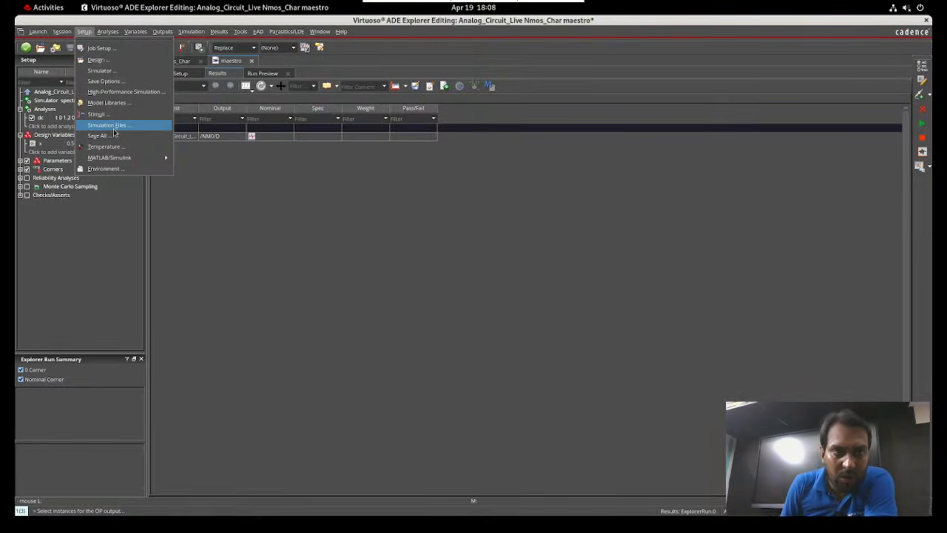
pyautogui.click(115, 128)
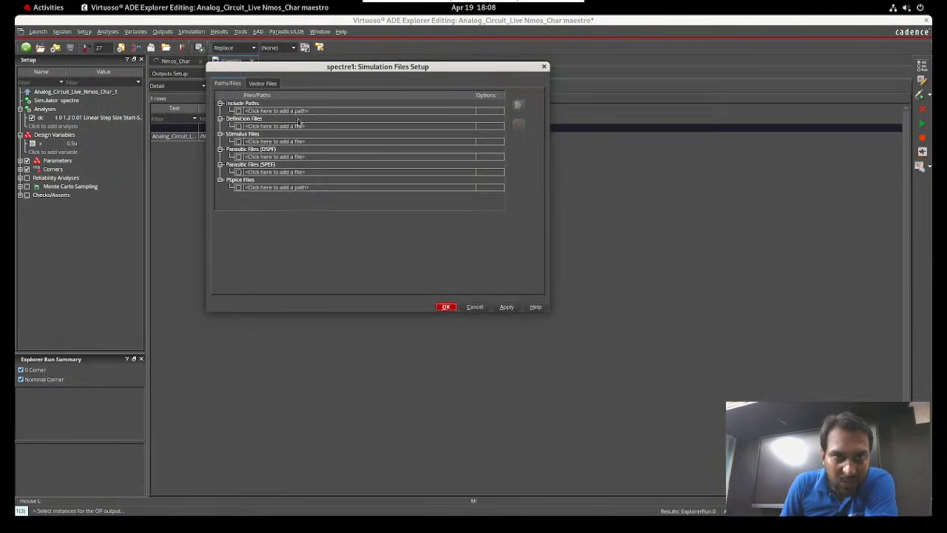
# Enable a definition file entry, assign abc.scs from the Analog_Circuit_Live folder to it, and accept the simulation files setup
pyautogui.click(239, 127)
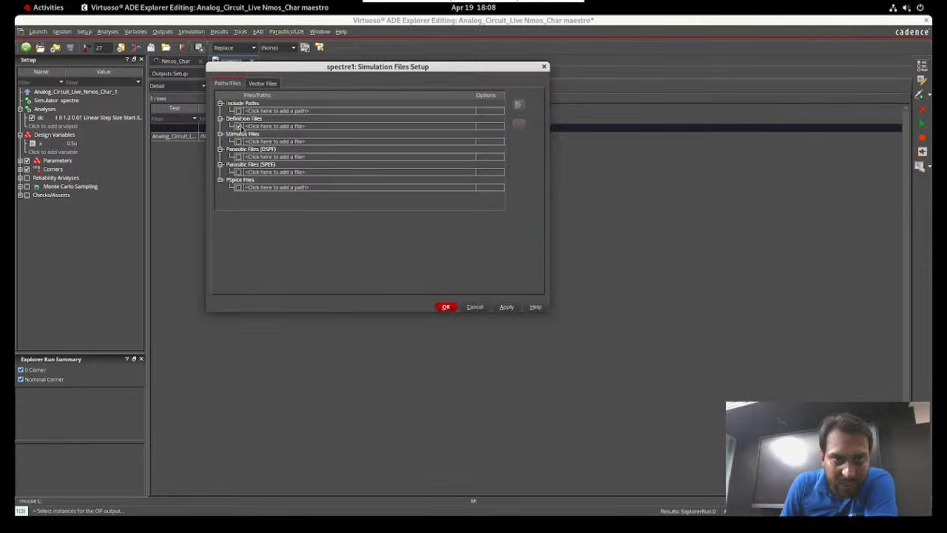
pyautogui.click(472, 130)
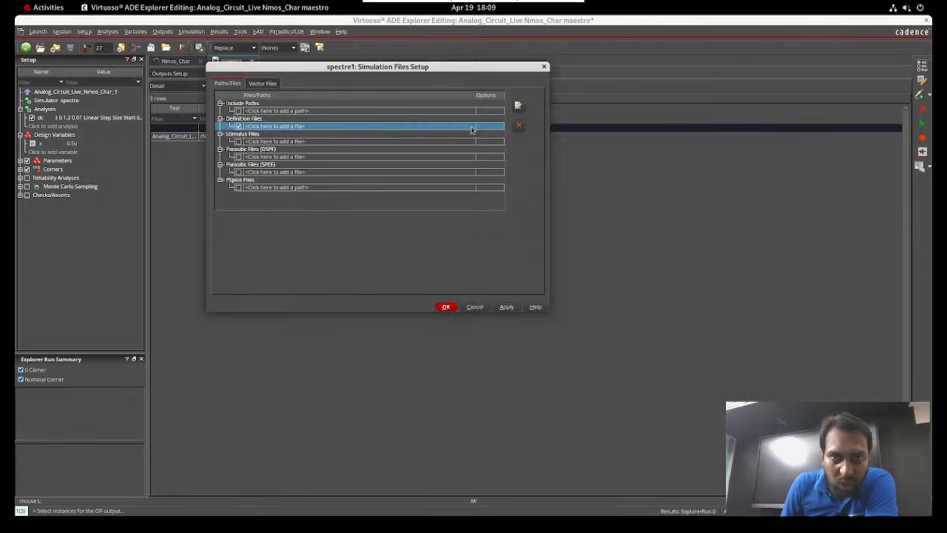
pyautogui.click(472, 130)
pyautogui.click(471, 126)
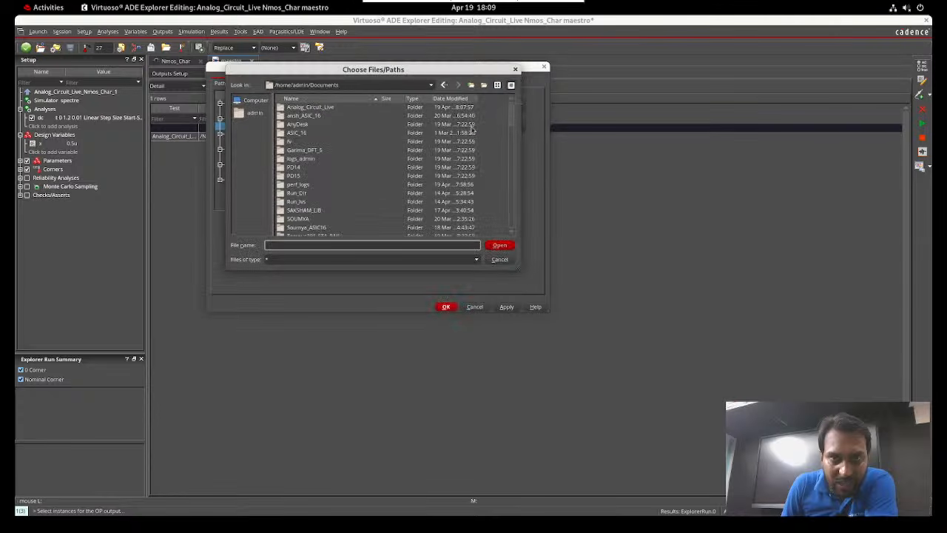
pyautogui.doubleClick(322, 108)
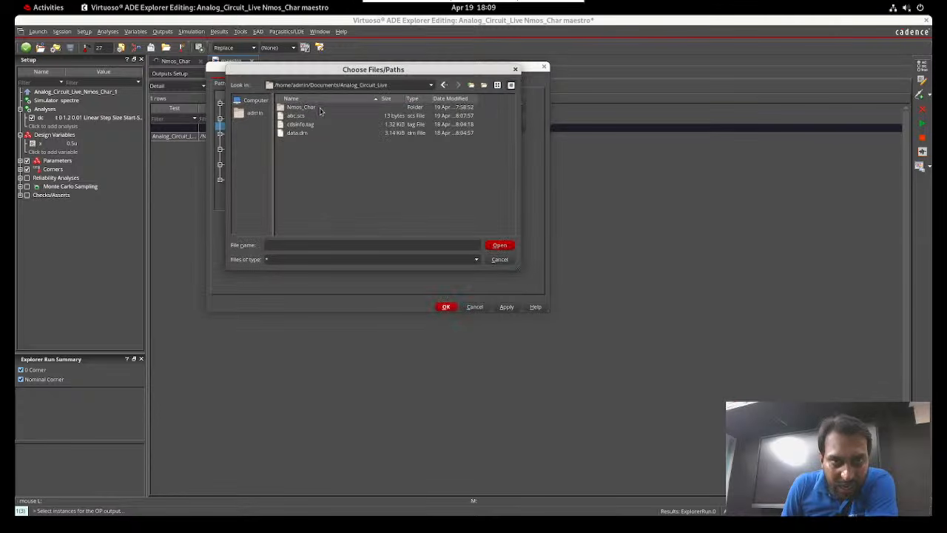
pyautogui.click(298, 116)
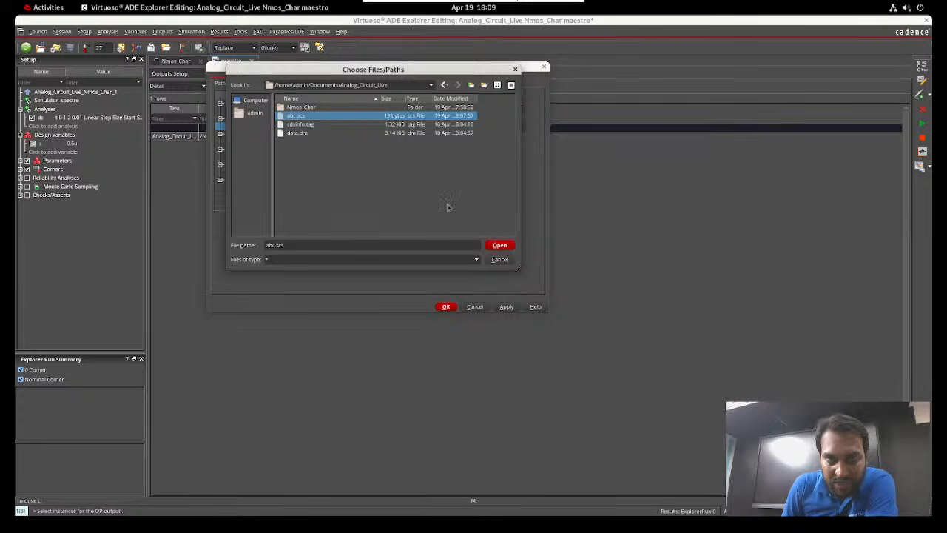
pyautogui.click(500, 245)
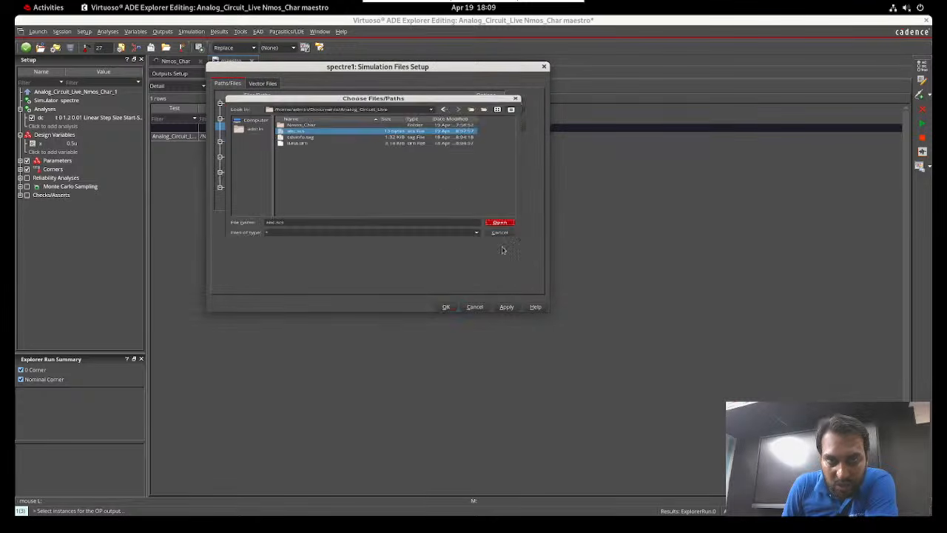
pyautogui.click(445, 307)
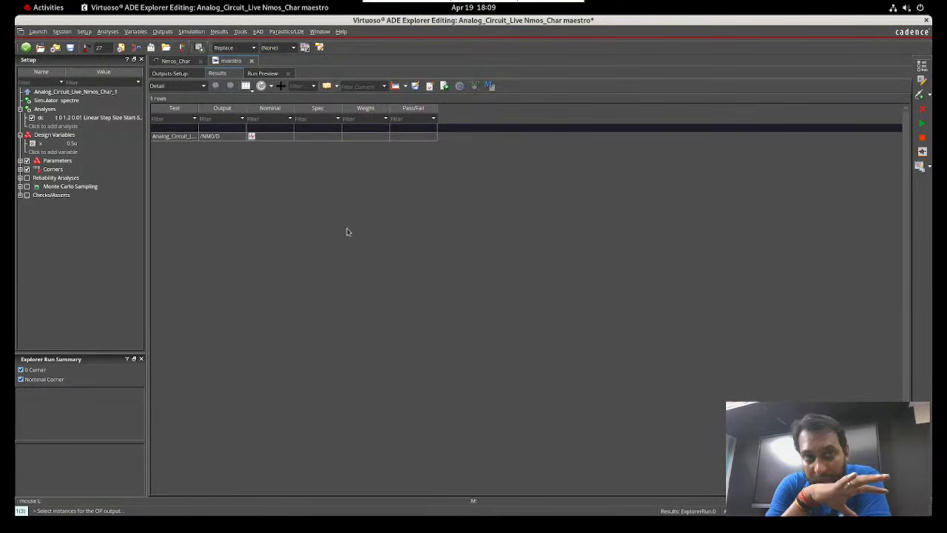
# Run the simulation, then maximize the resulting DC response window and switch it to the Browser workspace
pyautogui.click(924, 126)
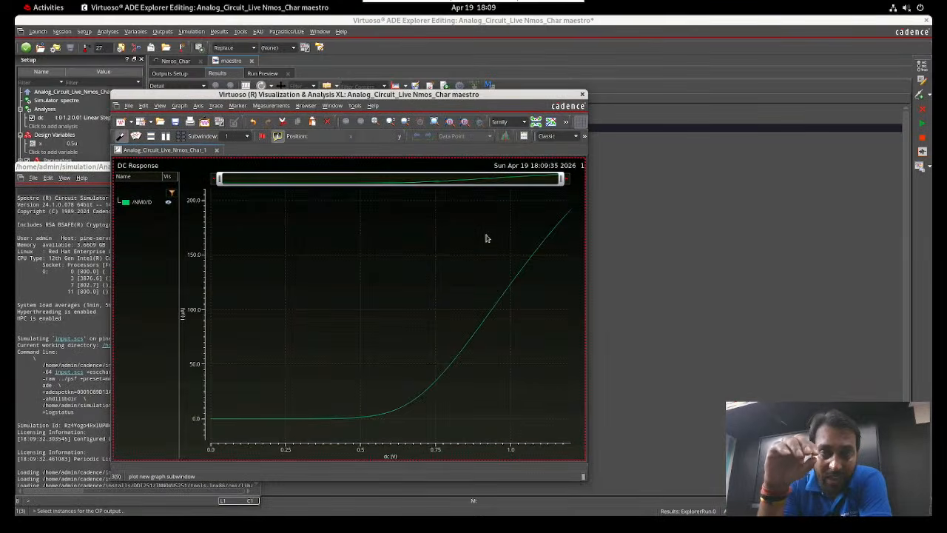
pyautogui.doubleClick(542, 95)
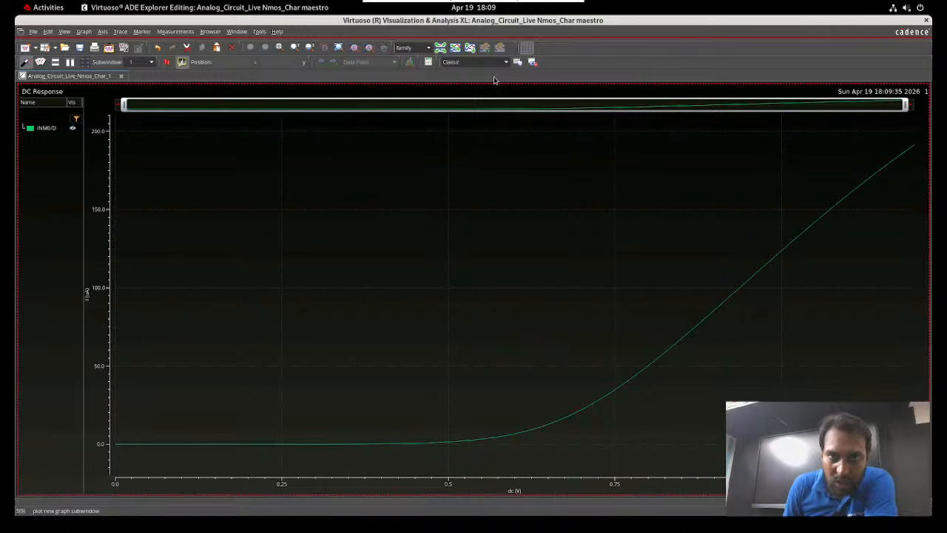
pyautogui.click(507, 64)
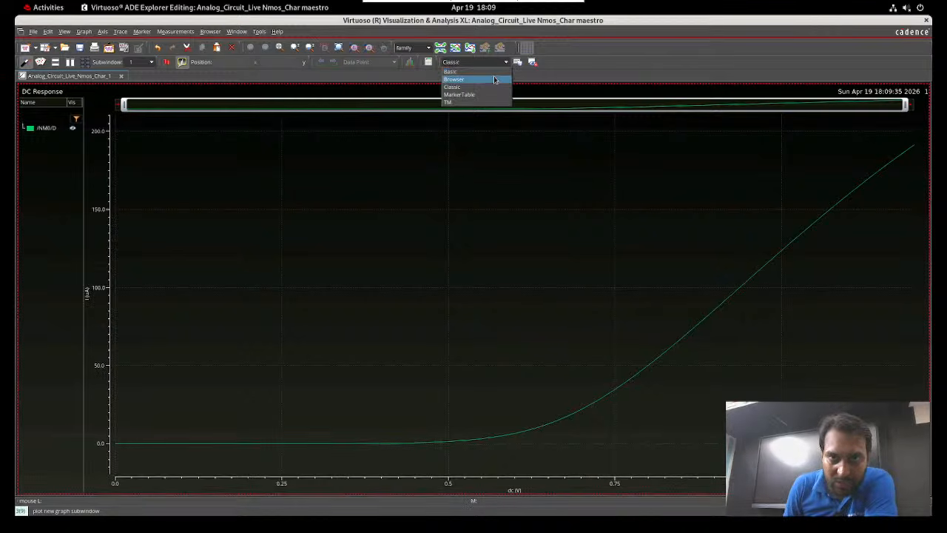
pyautogui.click(494, 80)
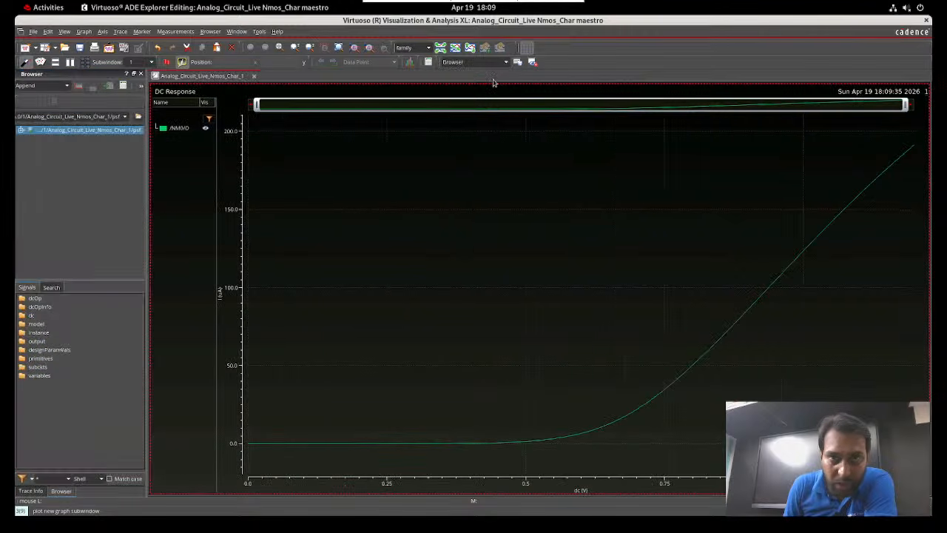
# Open the dc results in the browser and plot NM0:region together with the drain current
pyautogui.click(32, 316)
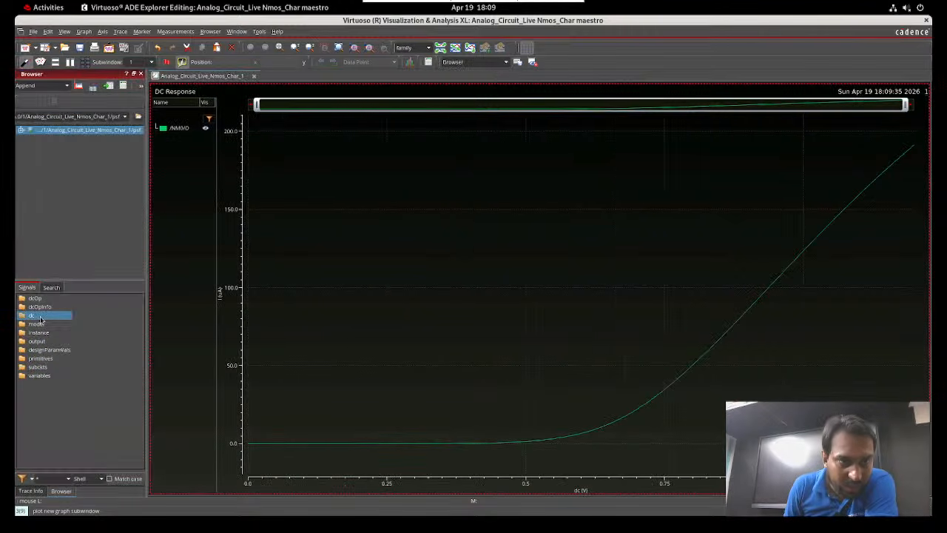
pyautogui.doubleClick(41, 318)
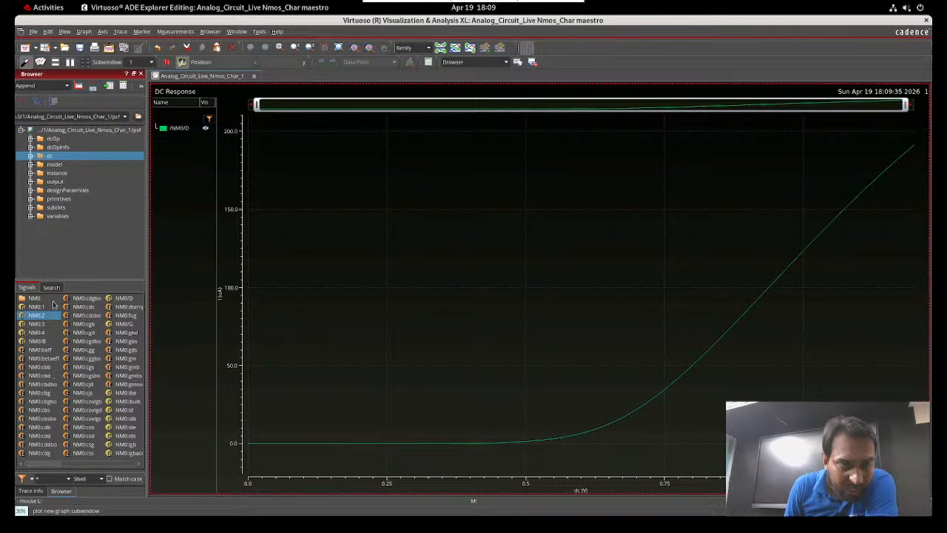
pyautogui.moveTo(33, 464)
pyautogui.mouseDown()
pyautogui.moveTo(94, 465)
pyautogui.moveTo(40, 479)
pyautogui.mouseUp()
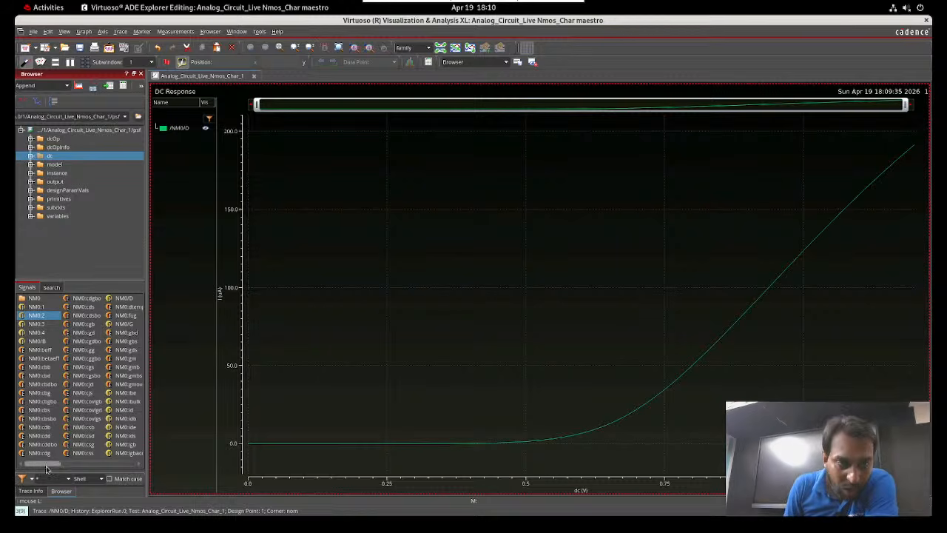
pyautogui.moveTo(58, 467); pyautogui.dragTo(117, 467)
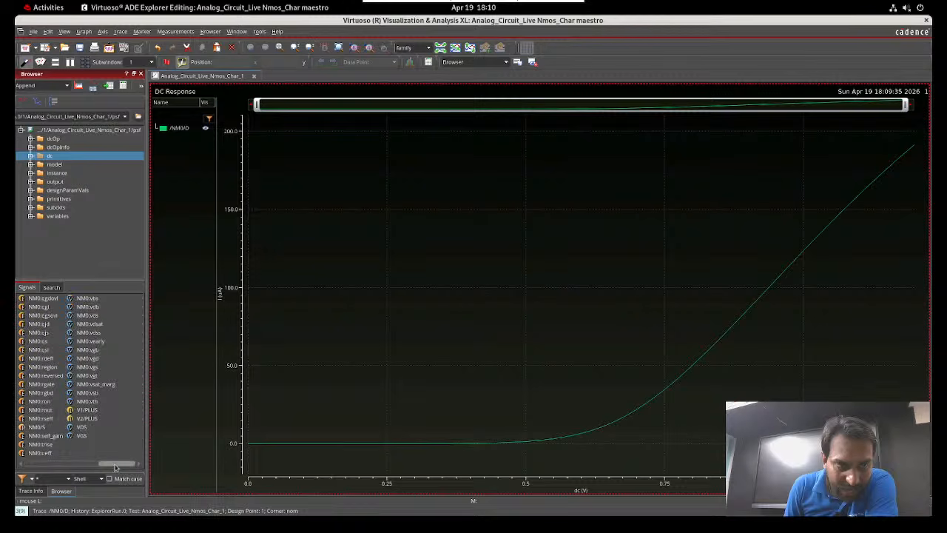
pyautogui.doubleClick(46, 367)
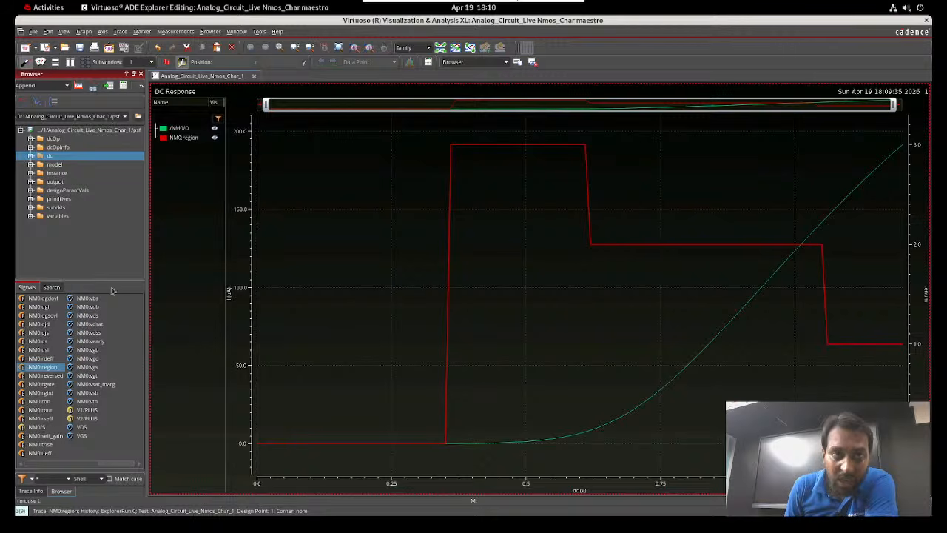
# Add a graph label to the DC response plot near the upper falling edge of the NM0:region trace
pyautogui.click(84, 31)
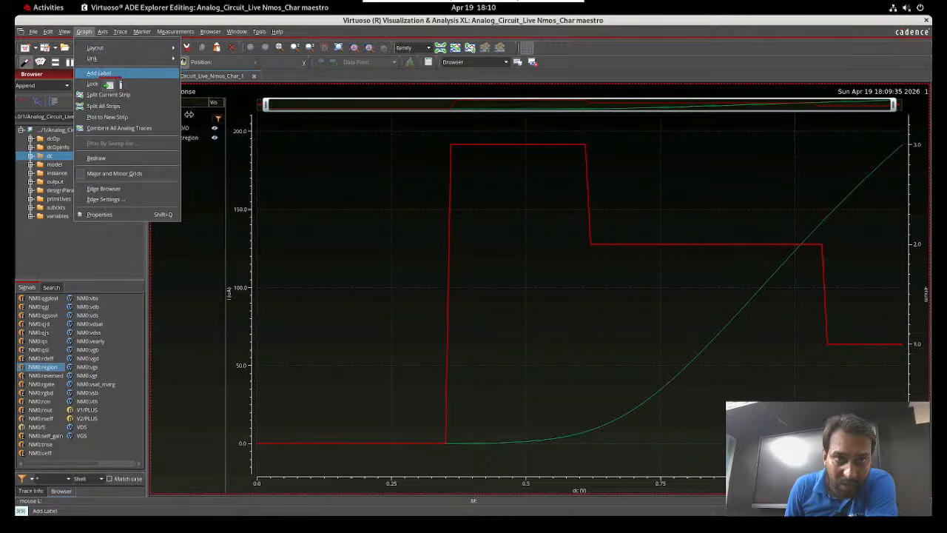
pyautogui.click(100, 73)
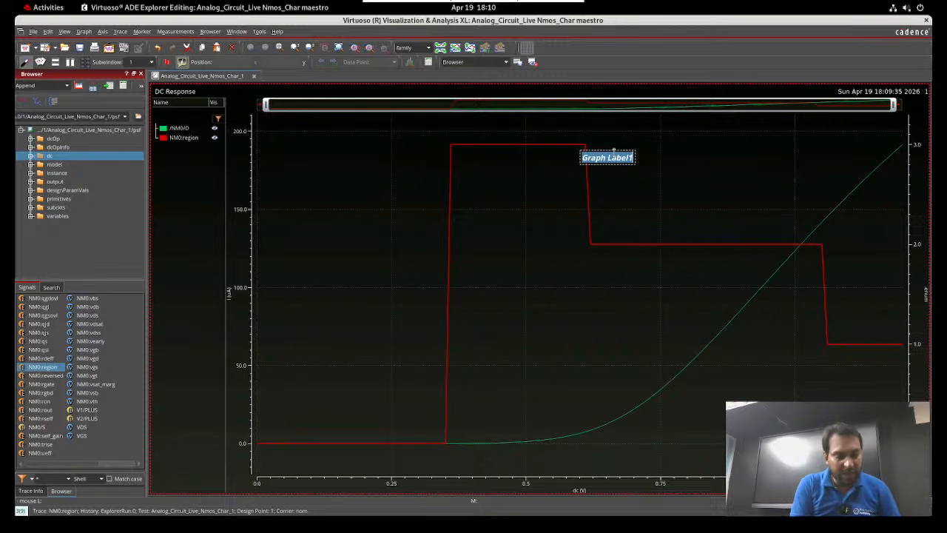
pyautogui.hotkey('ctrl', 'a')
pyautogui.press('Delete')
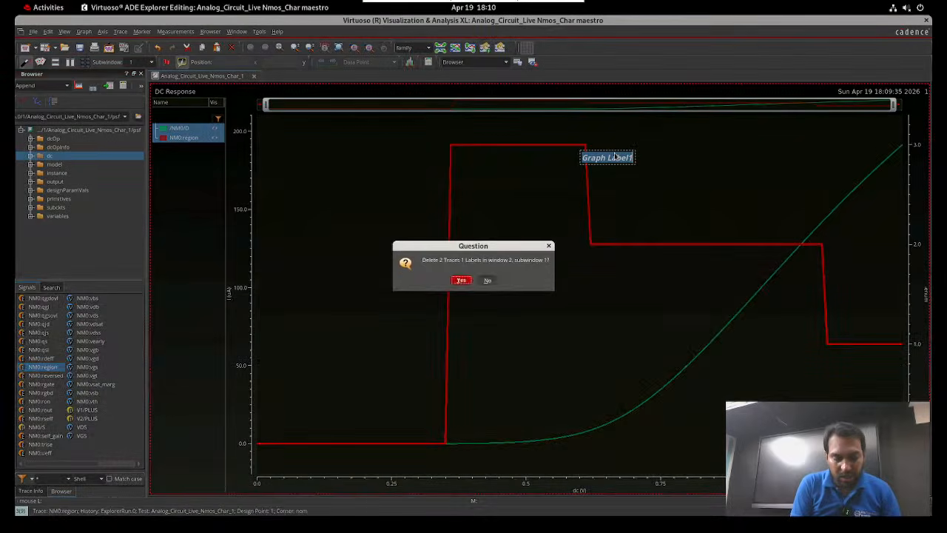
pyautogui.press('Escape')
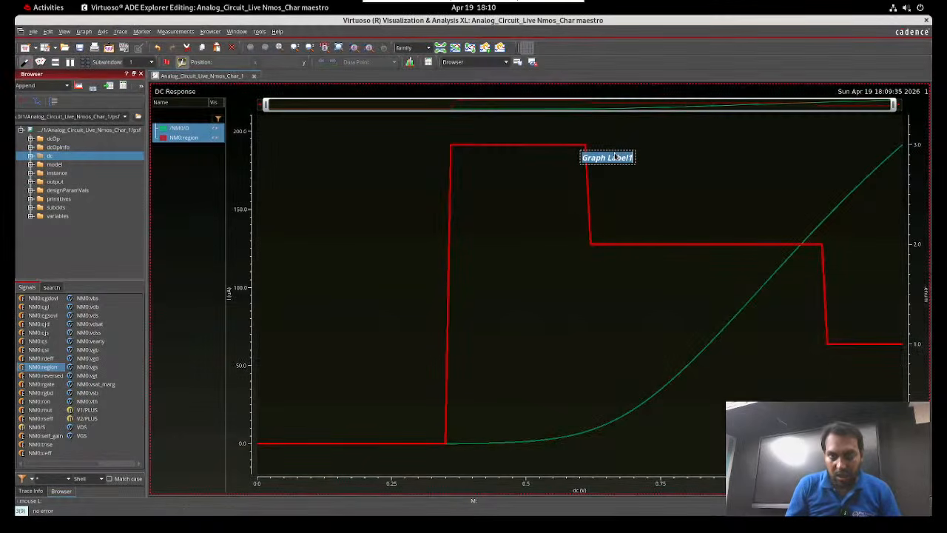
# Replace the graph label's text with Region=0 and move the label onto the zero-level section of the NM0:region trace
pyautogui.doubleClick(615, 156)
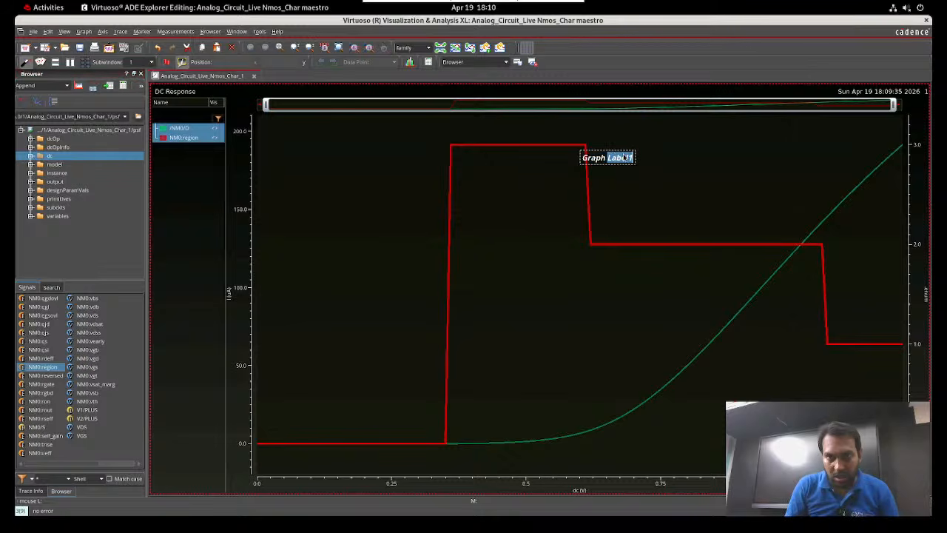
pyautogui.moveTo(621, 157); pyautogui.dragTo(583, 158)
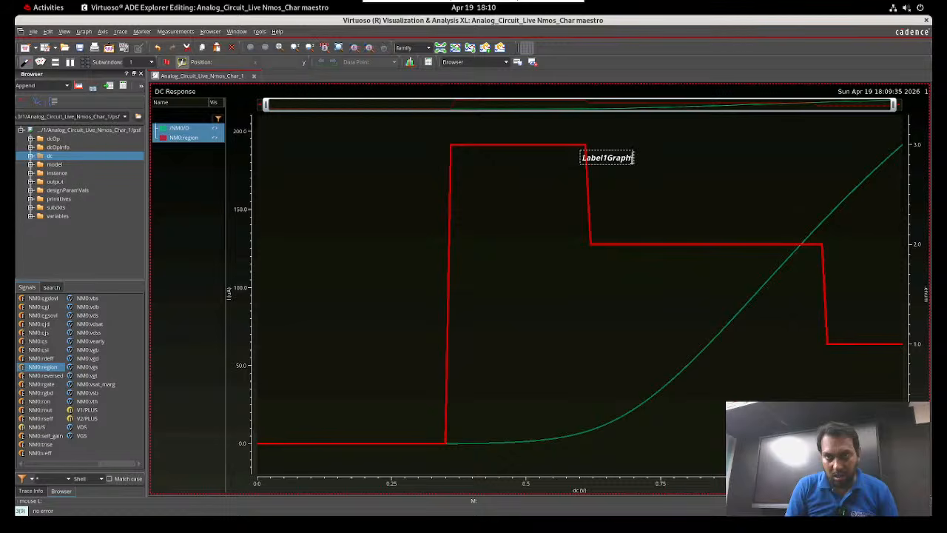
pyautogui.press('BackSpace')
pyautogui.press('BackSpace')
pyautogui.press('BackSpace')
pyautogui.press('BackSpace')
pyautogui.press('BackSpace')
pyautogui.press('BackSpace')
pyautogui.press('BackSpace')
pyautogui.press('BackSpace')
pyautogui.press('BackSpace')
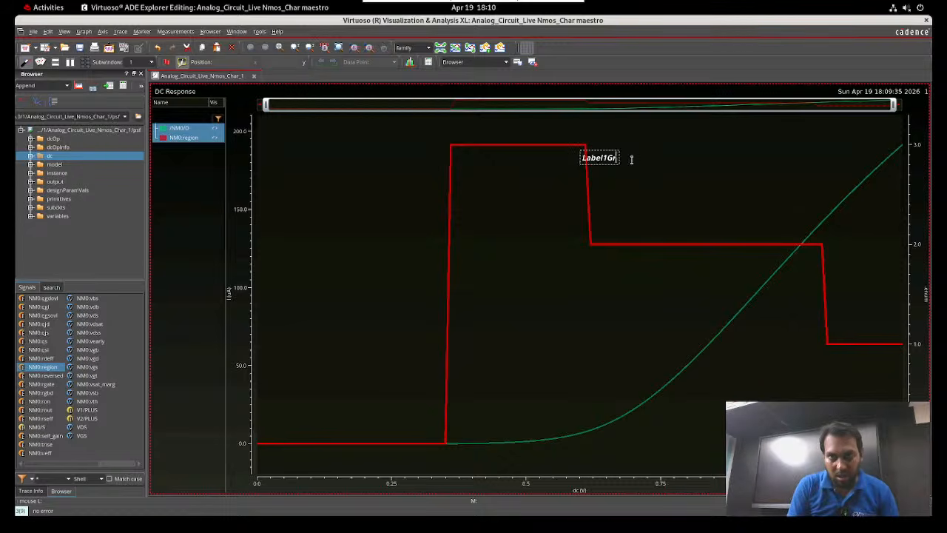
pyautogui.press('BackSpace')
pyautogui.press('BackSpace')
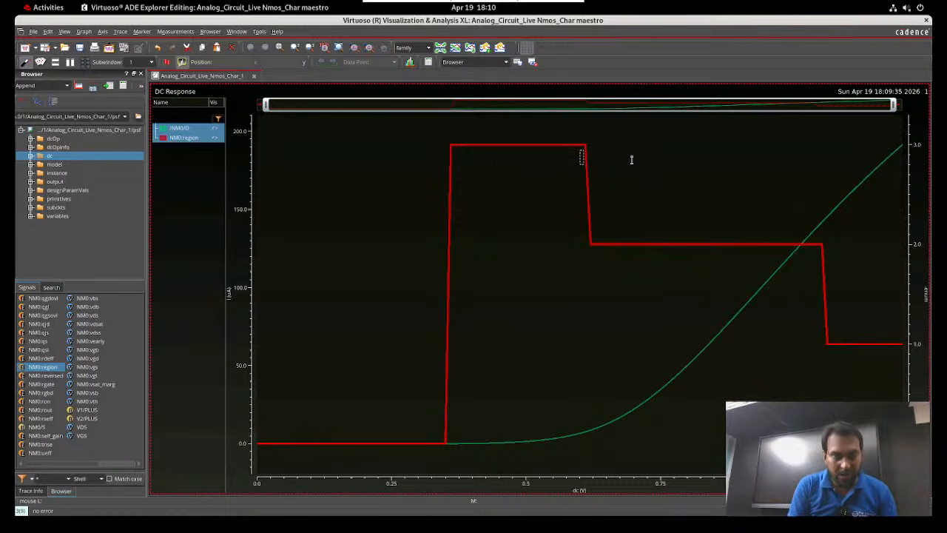
pyautogui.write('Re')
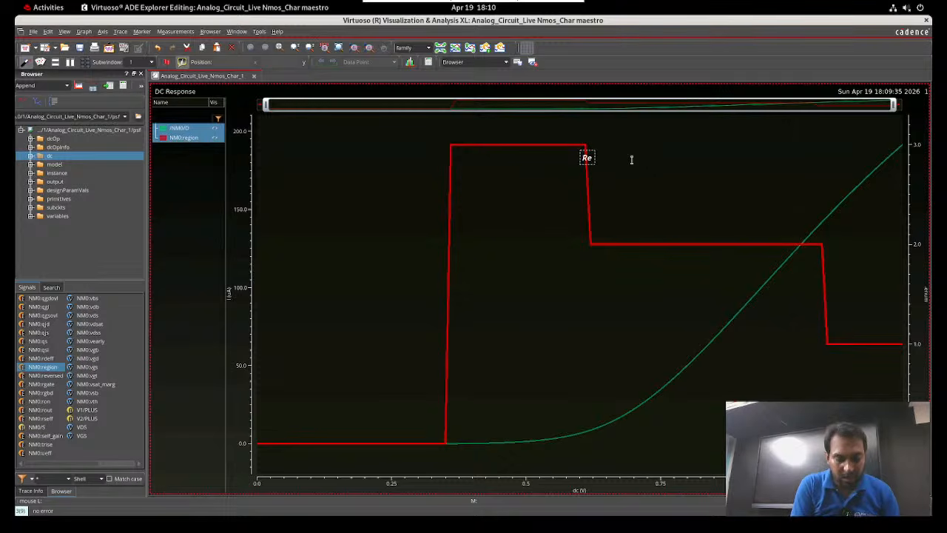
pyautogui.write('gion=')
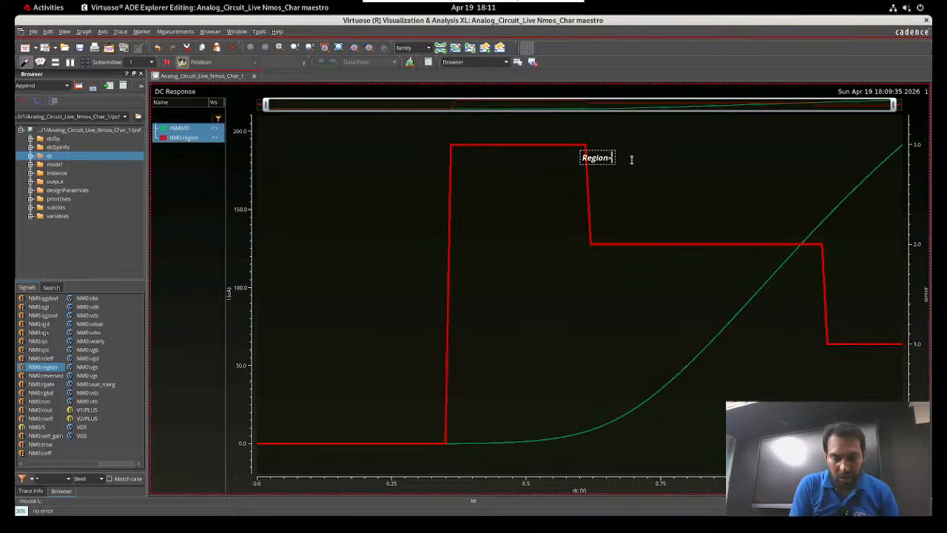
pyautogui.write('0')
pyautogui.press('Return')
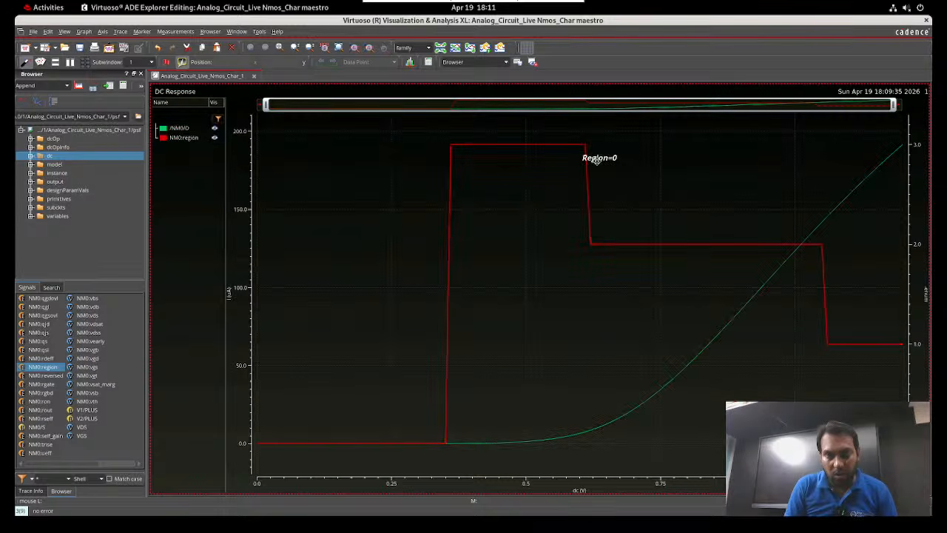
pyautogui.moveTo(594, 159)
pyautogui.mouseDown()
pyautogui.moveTo(546, 184)
pyautogui.moveTo(371, 375)
pyautogui.moveTo(342, 453)
pyautogui.moveTo(353, 438)
pyautogui.mouseUp()
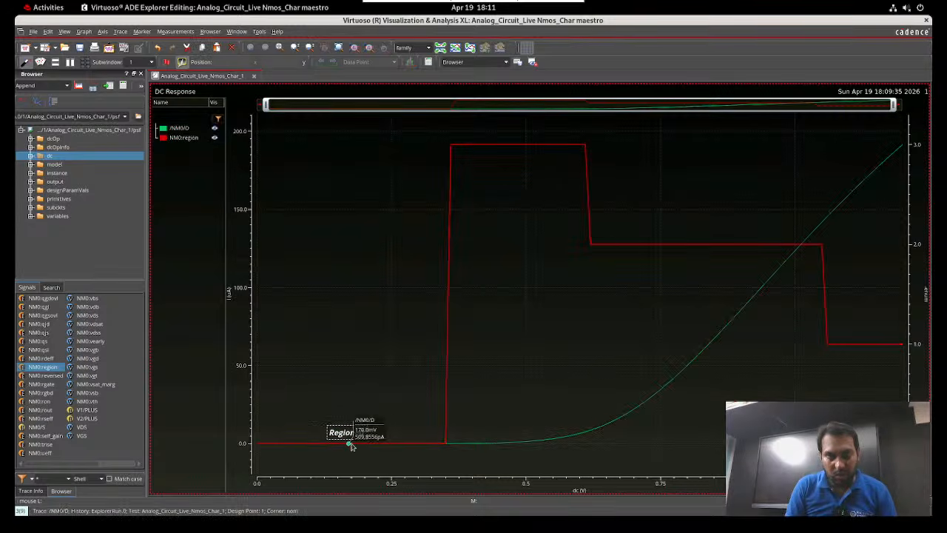
# Copy the Region=0 label onto the highest section of the NM0:region trace, edit the copy to Region=3 and place it just above the line
pyautogui.rightClick(348, 433)
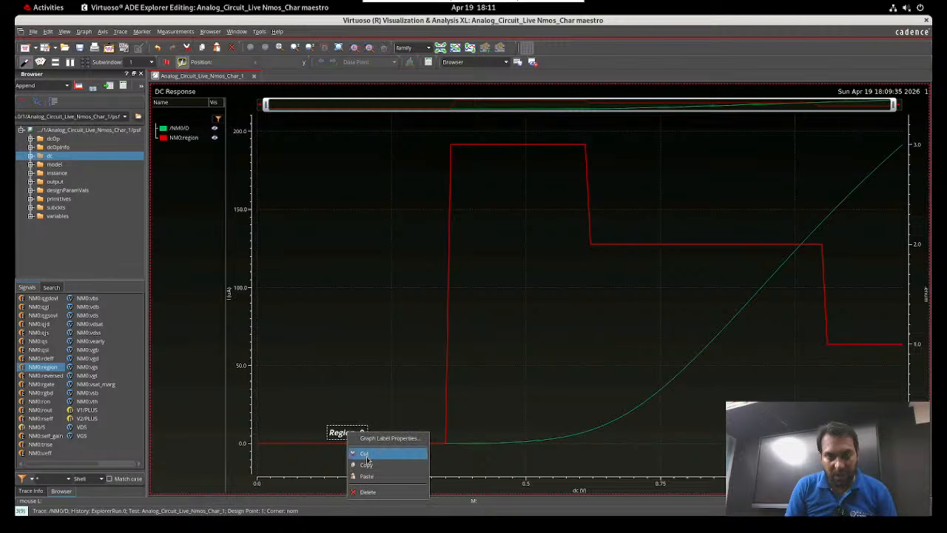
pyautogui.click(365, 464)
pyautogui.rightClick(510, 141)
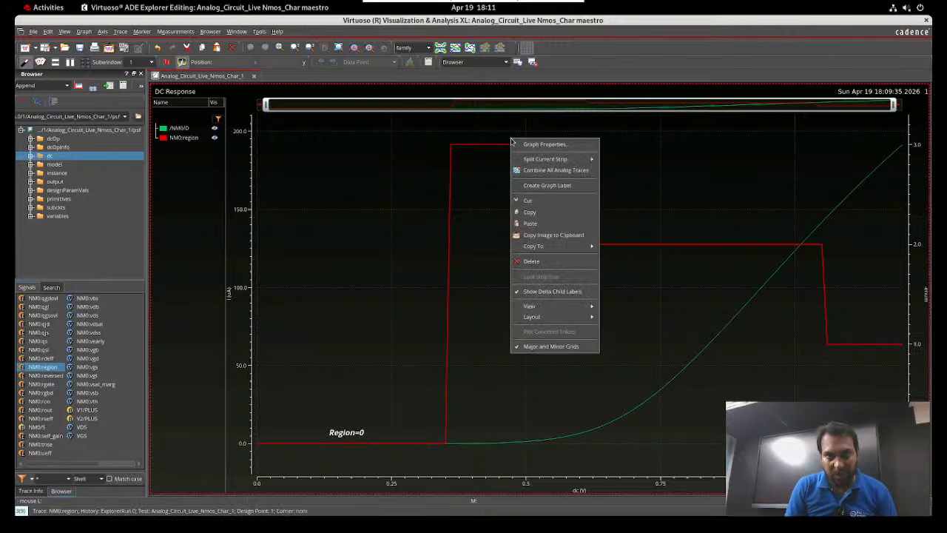
pyautogui.click(538, 226)
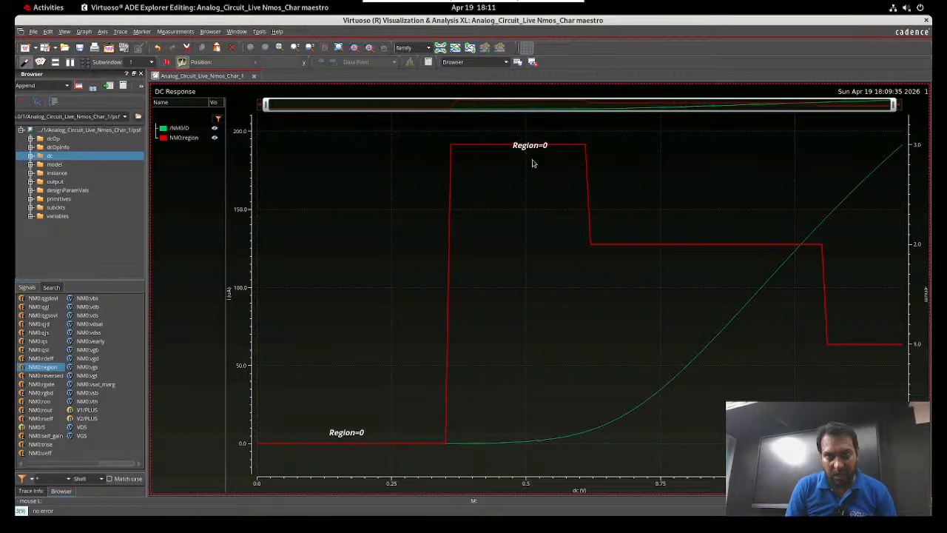
pyautogui.click(527, 148)
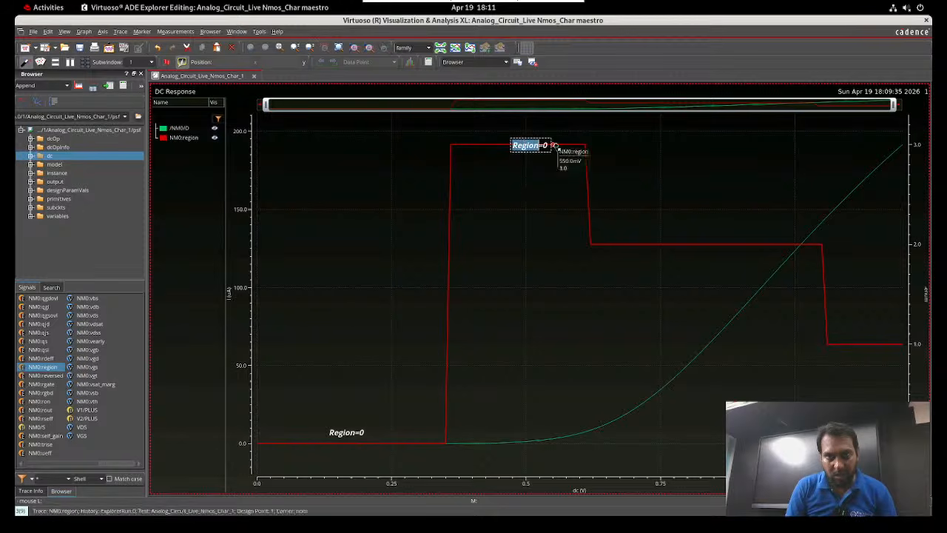
pyautogui.click(549, 145)
pyautogui.moveTo(527, 146); pyautogui.dragTo(511, 136)
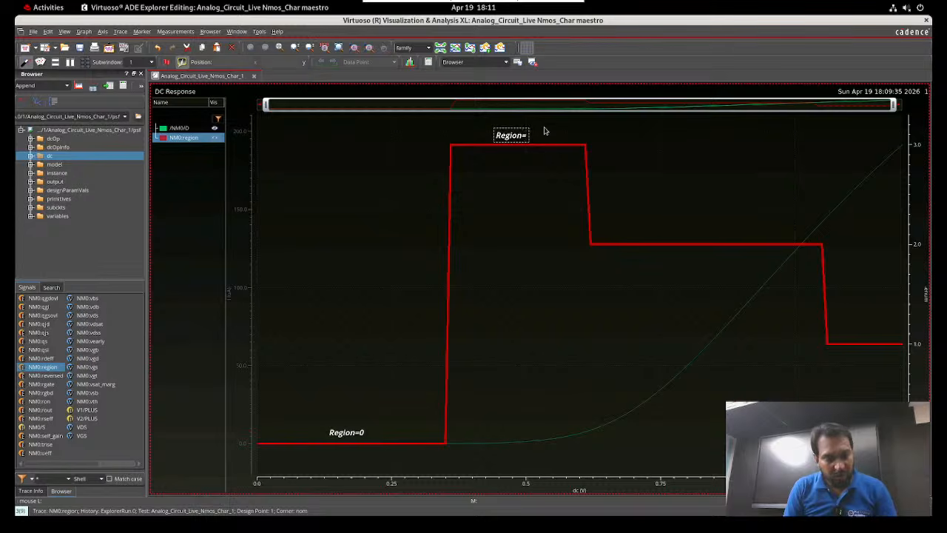
pyautogui.click(634, 297)
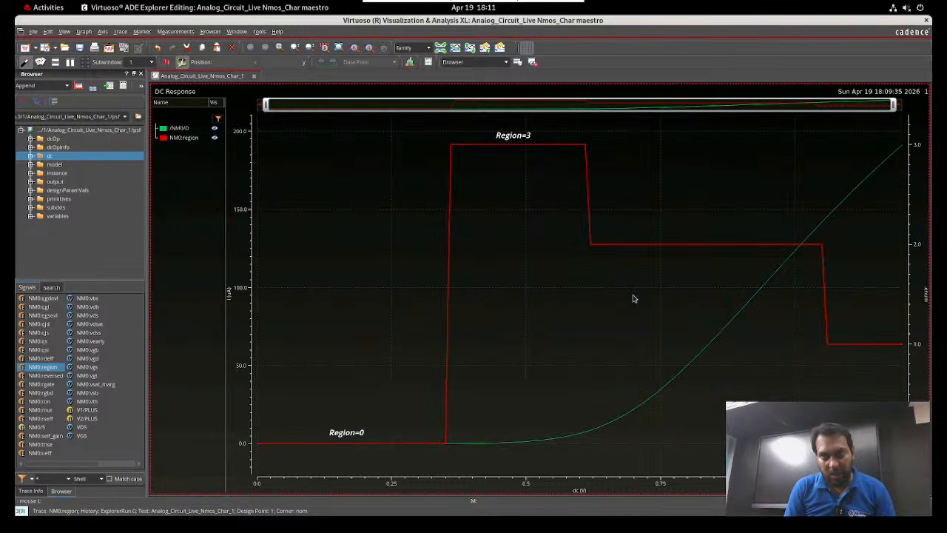
# Paste another copy of the label, move it just above the 2.0-level section of the NM0:region trace and change its text to Region=2
pyautogui.rightClick(634, 299)
pyautogui.click(652, 380)
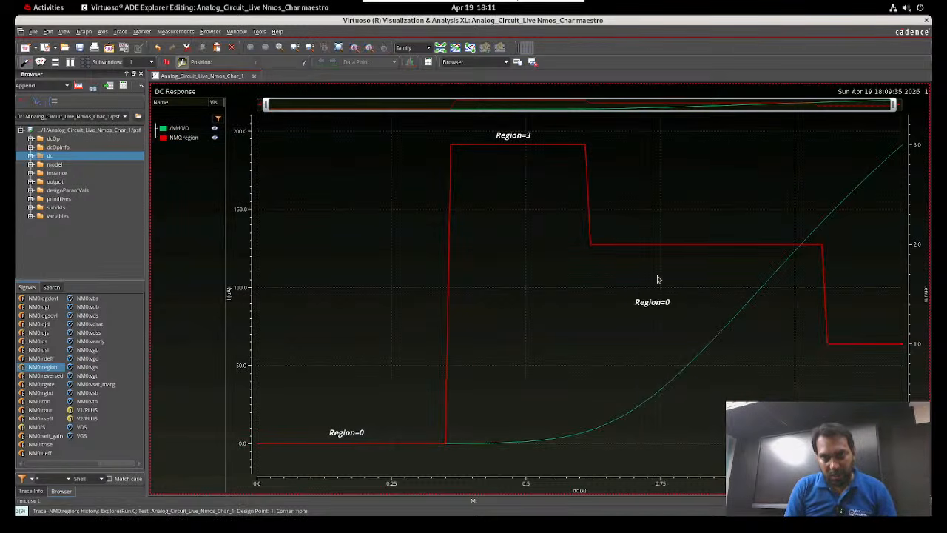
pyautogui.click(653, 301)
pyautogui.click(703, 303)
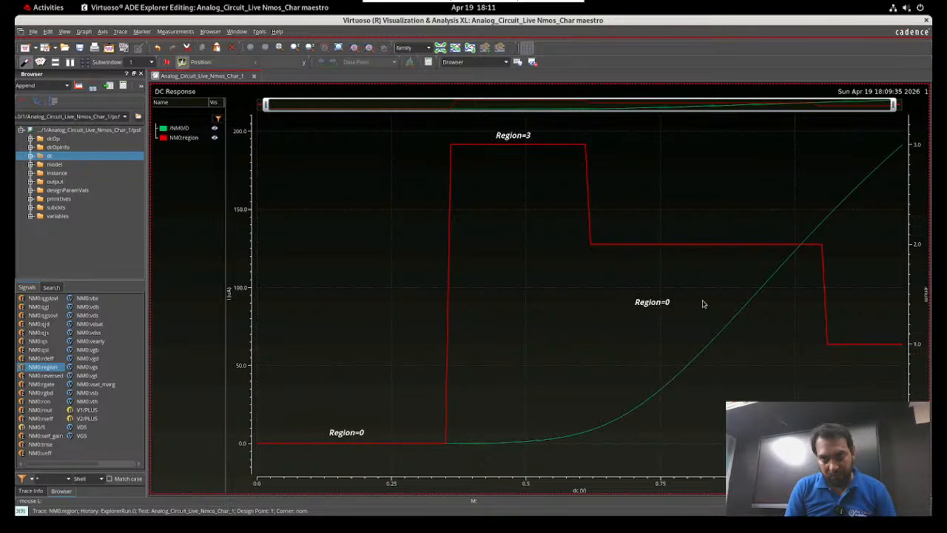
pyautogui.moveTo(654, 306)
pyautogui.mouseDown()
pyautogui.moveTo(668, 229)
pyautogui.moveTo(684, 222)
pyautogui.moveTo(693, 234)
pyautogui.mouseUp()
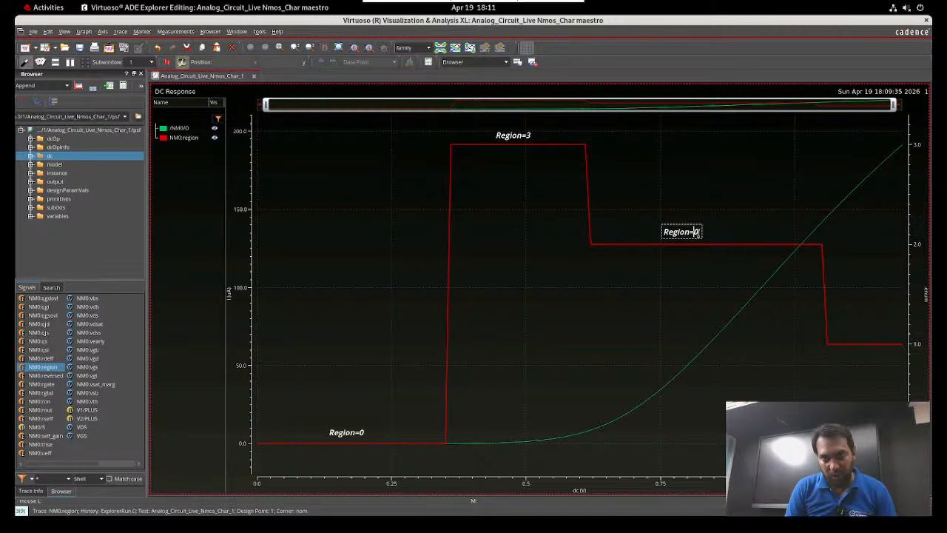
pyautogui.press('BackSpace')
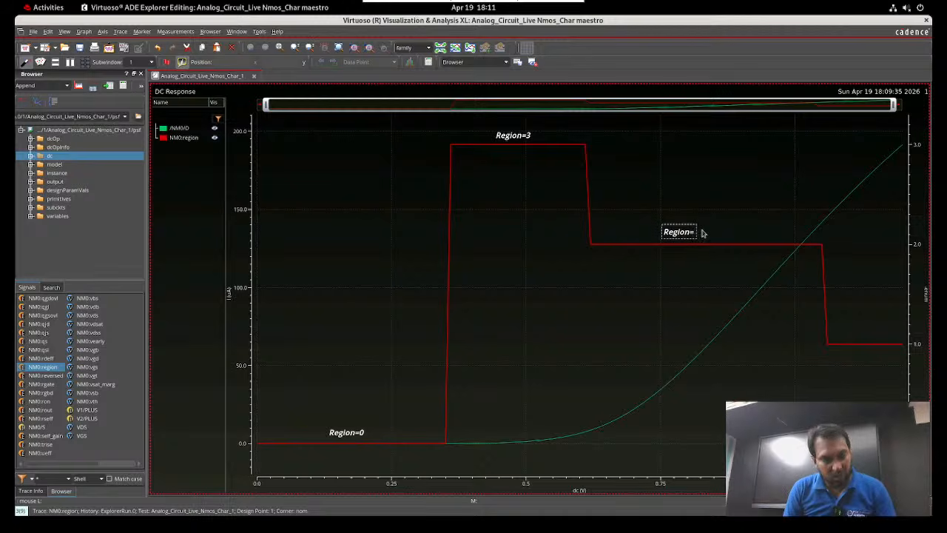
pyautogui.write('2')
pyautogui.click(796, 354)
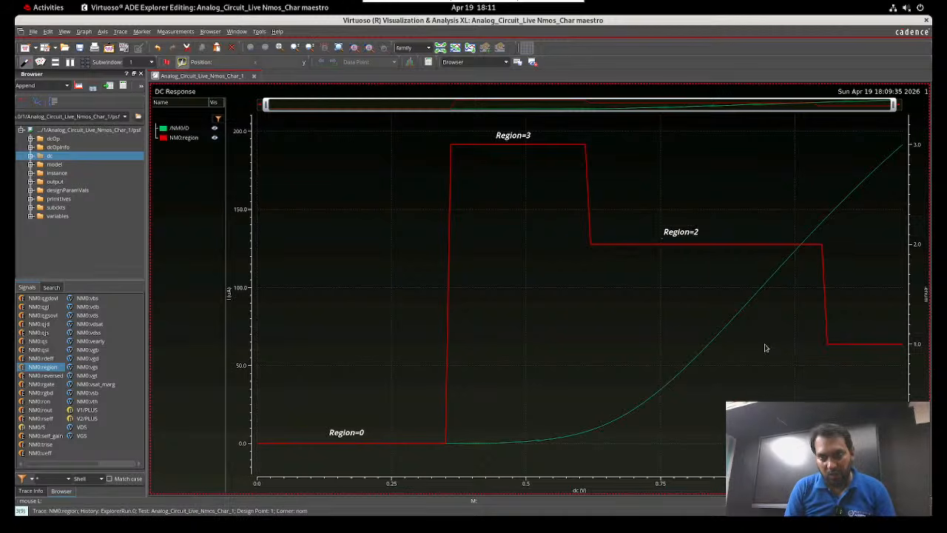
# Paste one more label copy, place it above the final 1.0-level section of the NM0:region trace and change its text to Region=1
pyautogui.rightClick(766, 348)
pyautogui.click(792, 209)
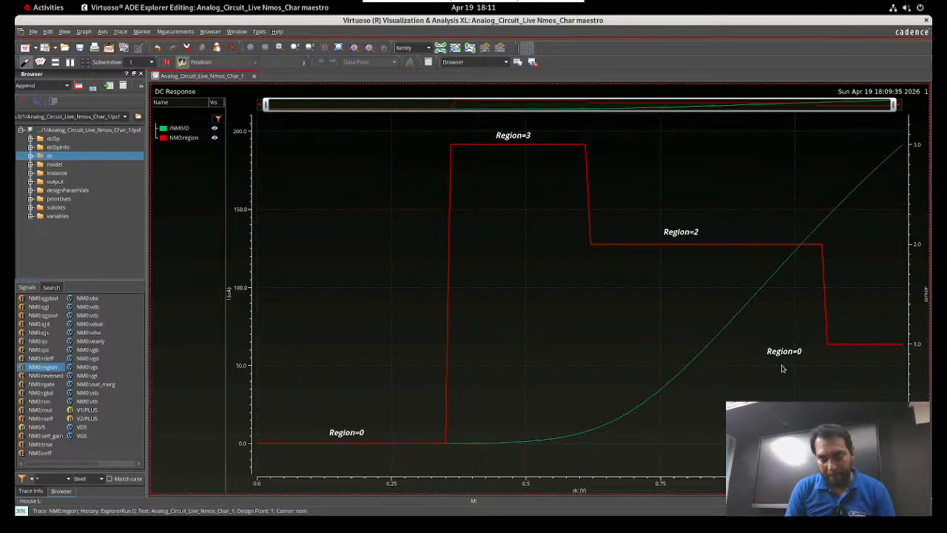
pyautogui.moveTo(781, 353); pyautogui.dragTo(862, 336)
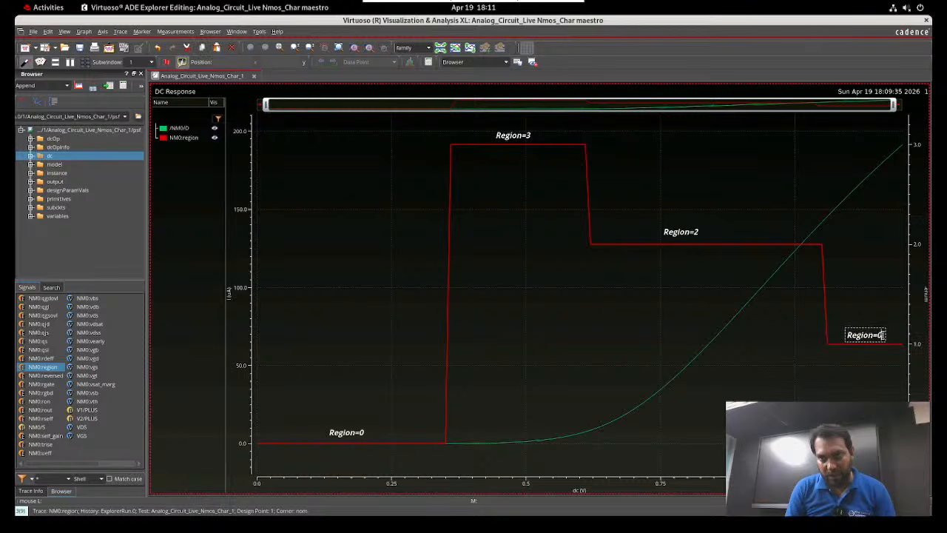
pyautogui.press('BackSpace')
pyautogui.write('1')
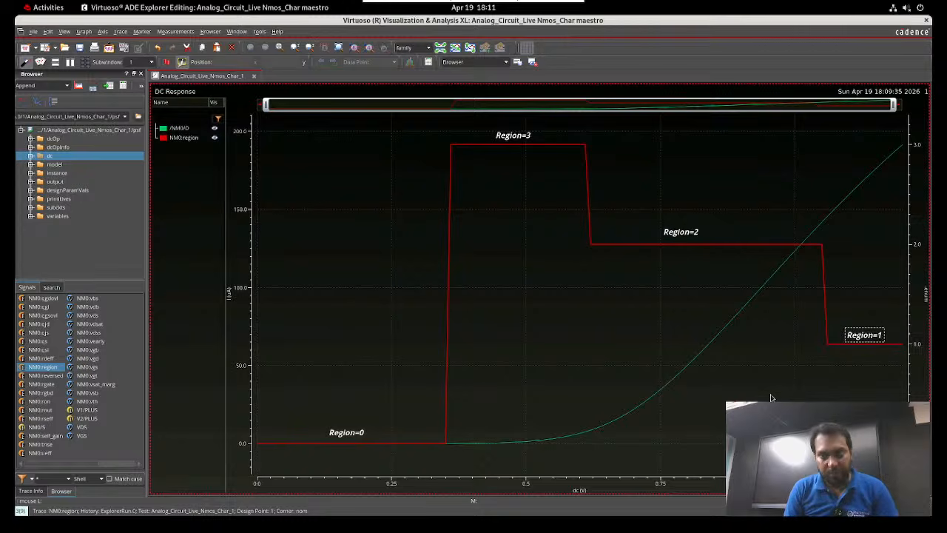
pyautogui.press('Return')
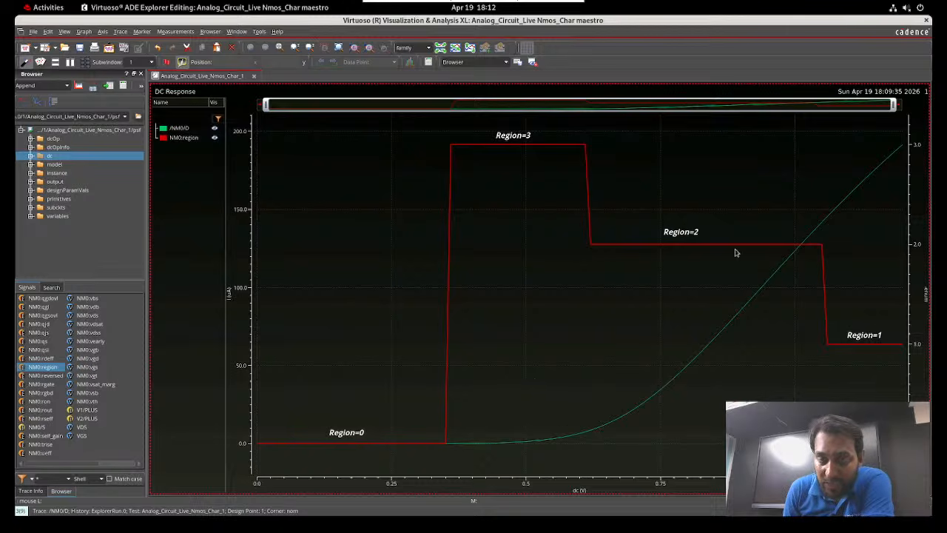
# Append the threshold voltage signal NM0:vth from the dc results to the DC response plot
pyautogui.moveTo(683, 242)
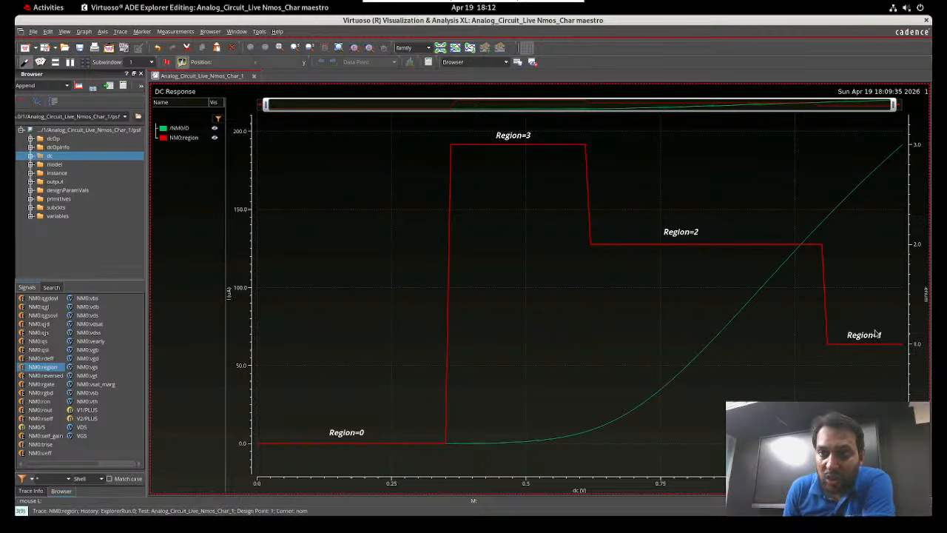
pyautogui.moveTo(860, 346)
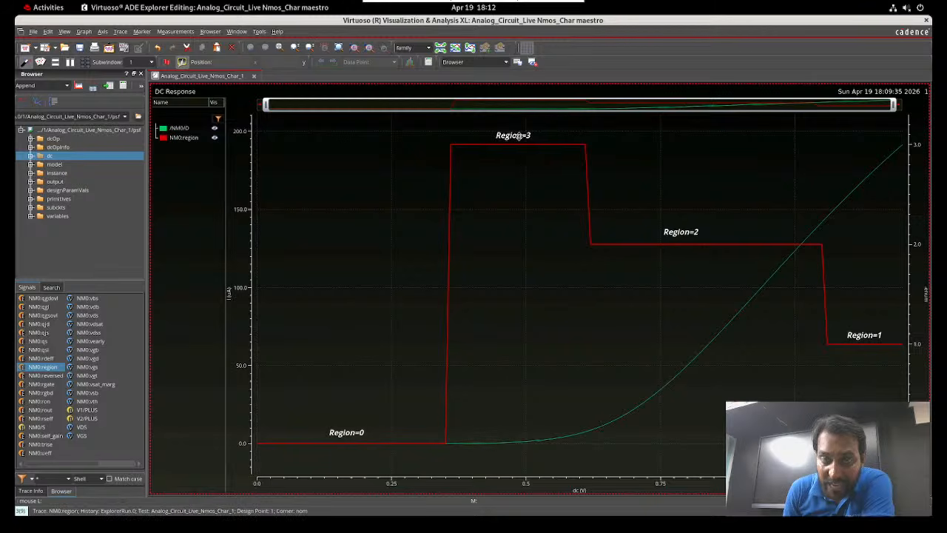
pyautogui.moveTo(688, 363)
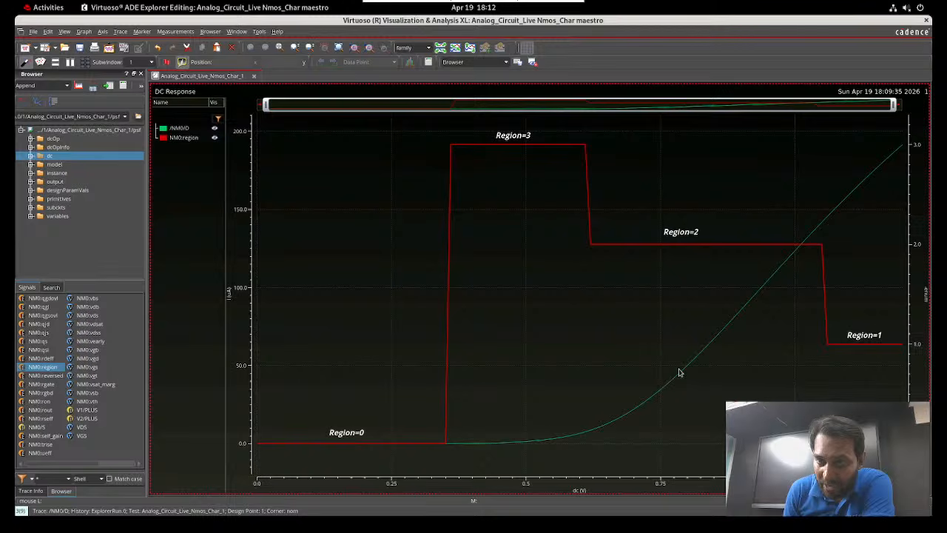
pyautogui.moveTo(792, 254)
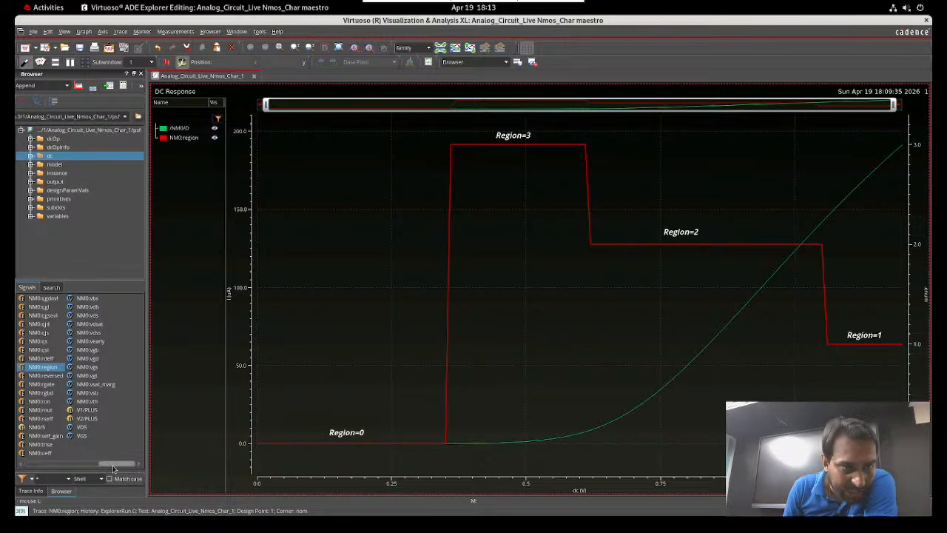
pyautogui.doubleClick(92, 402)
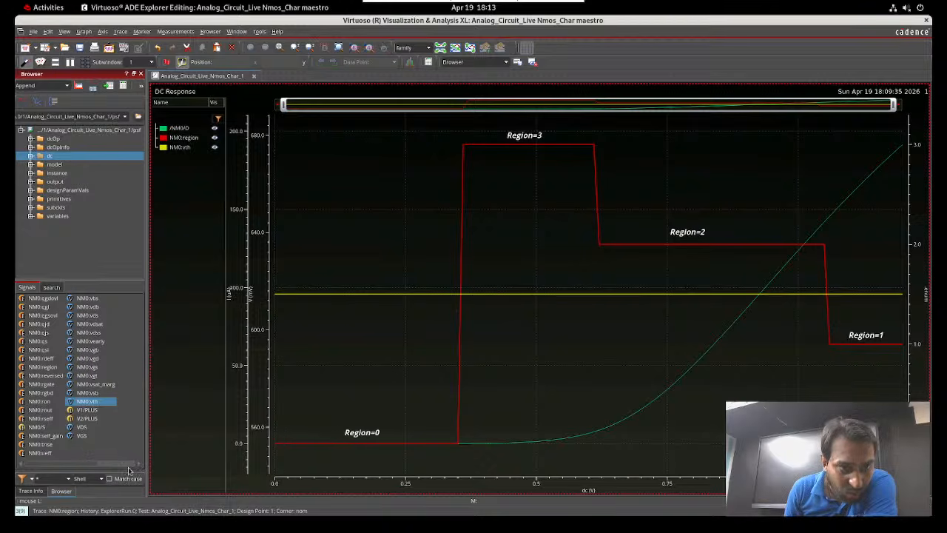
# Append the transconductance signal NM0:gm to the DC response plot and highlight its trace
pyautogui.moveTo(126, 469); pyautogui.dragTo(91, 469)
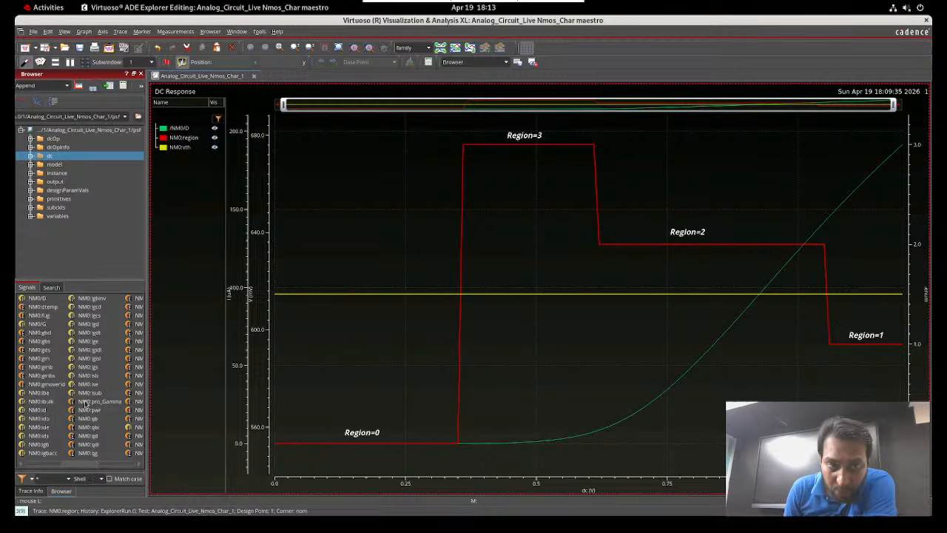
pyautogui.click(41, 358)
pyautogui.doubleClick(46, 360)
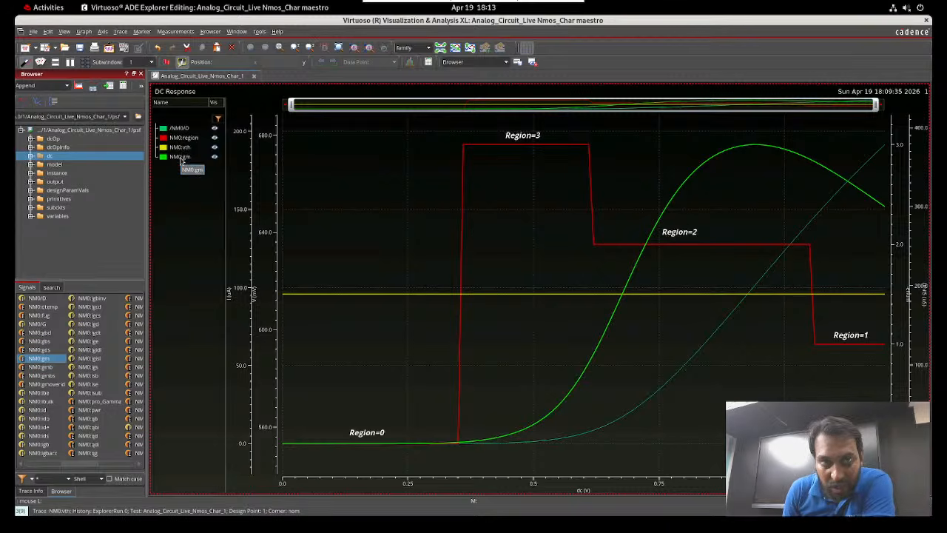
pyautogui.click(180, 157)
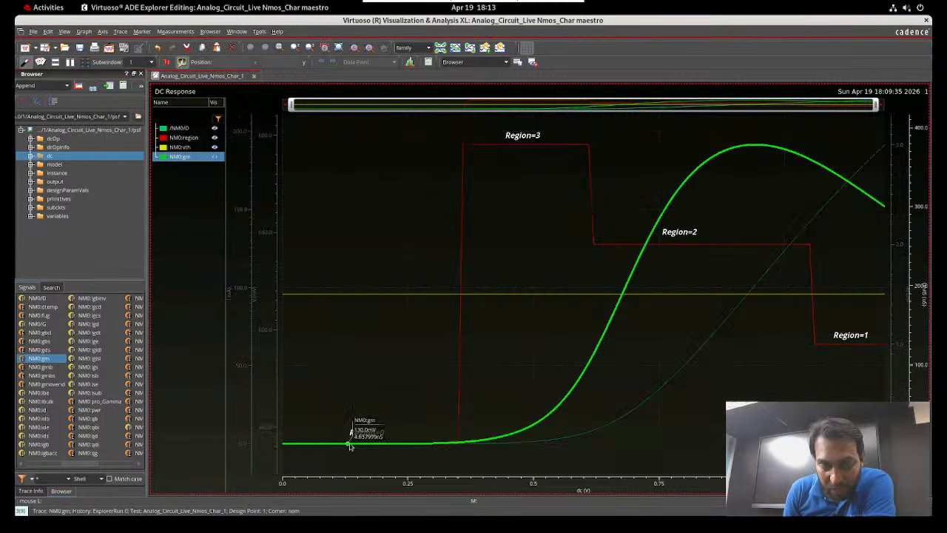
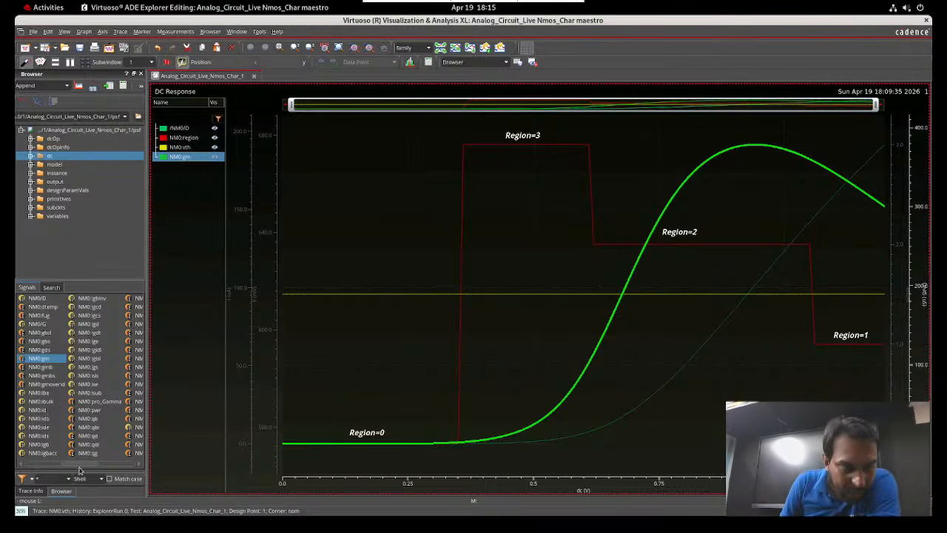
# Widen the results browser to show more signal columns, and plot NM0:gmoverid from the dc results
pyautogui.click(87, 470)
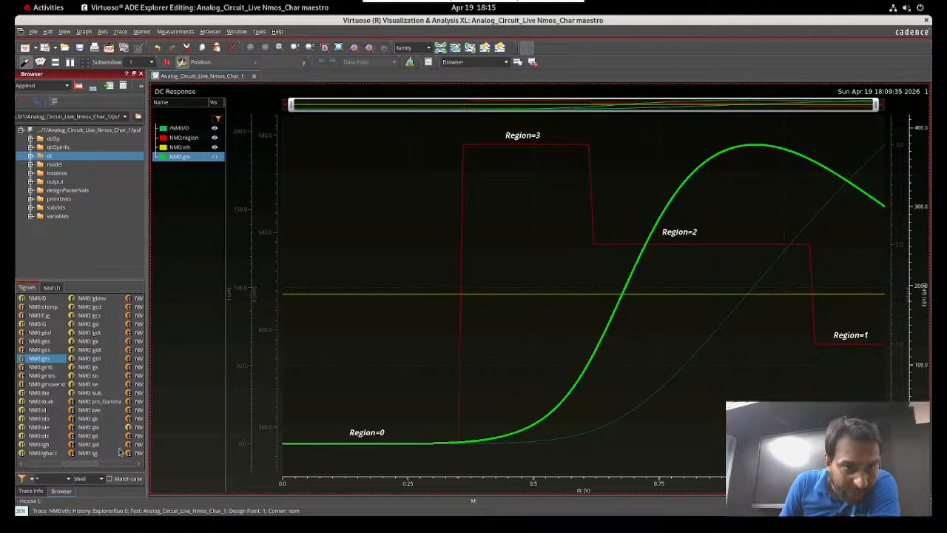
pyautogui.click(137, 467)
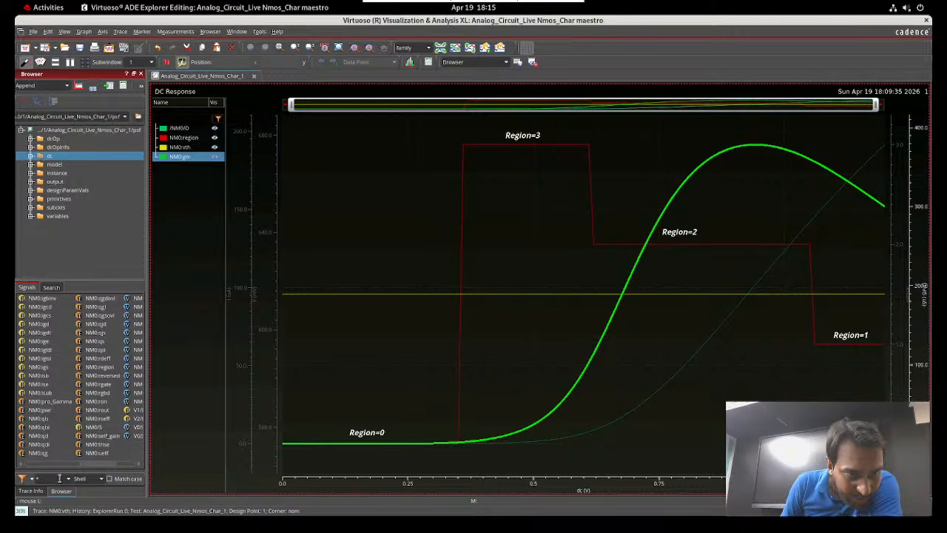
pyautogui.moveTo(146, 318); pyautogui.dragTo(224, 330)
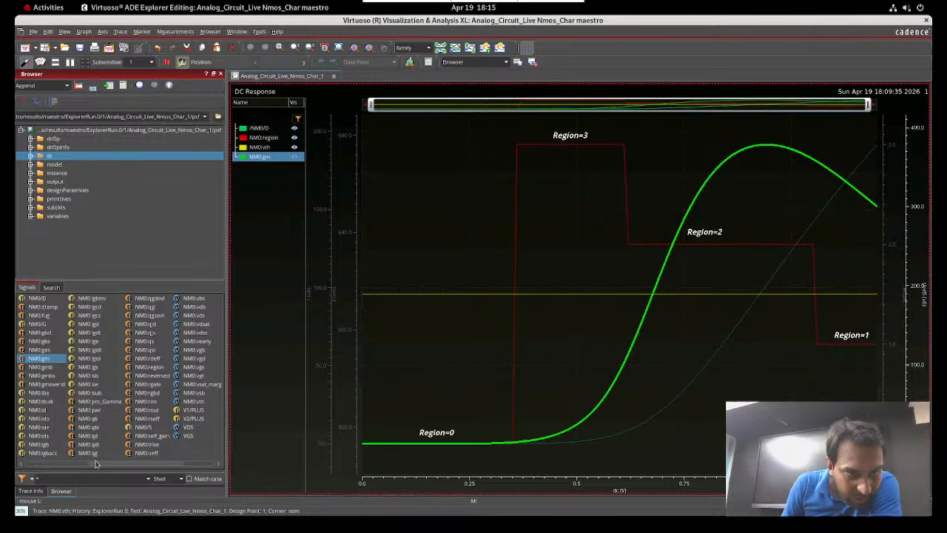
pyautogui.moveTo(96, 464); pyautogui.dragTo(60, 464)
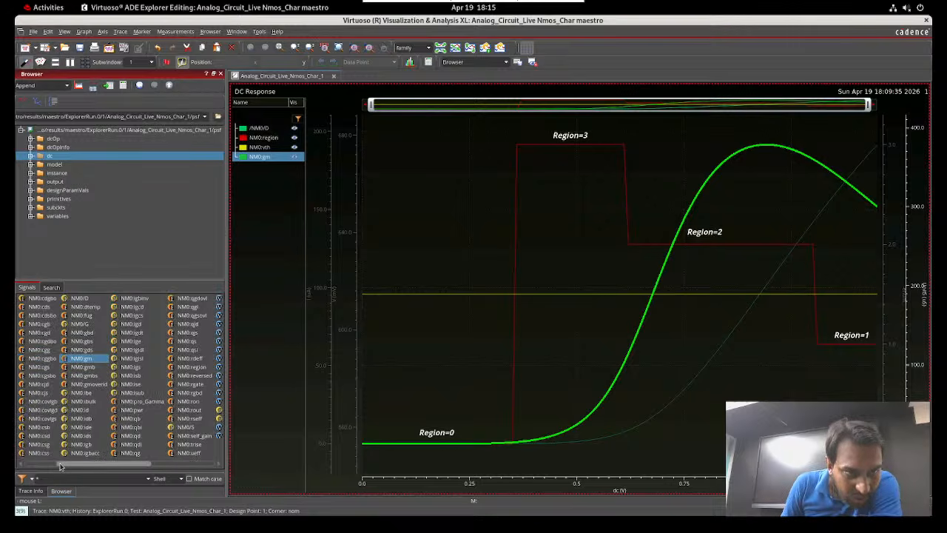
pyautogui.doubleClick(92, 384)
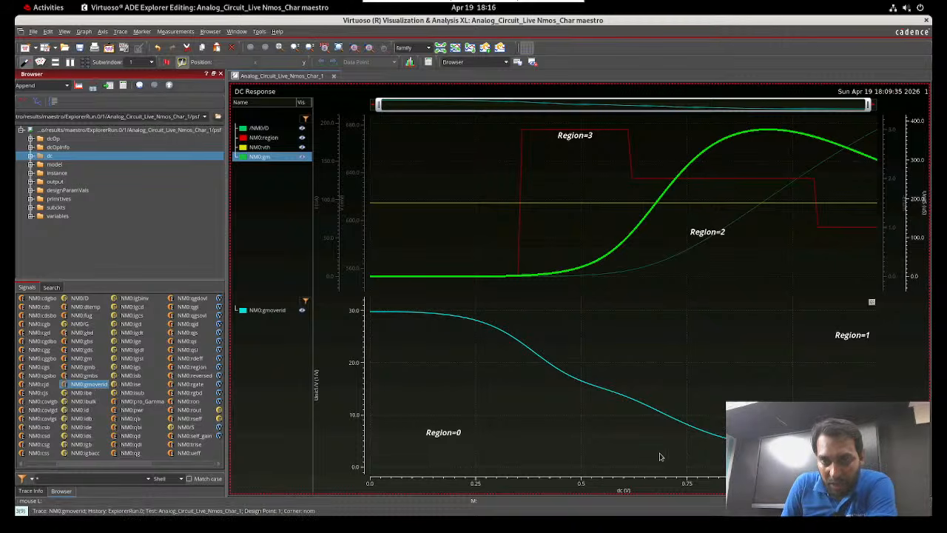
# Append the output resistance NM0:rout and the on-resistance NM0:ron from the dc results to the DC response plot
pyautogui.moveTo(640, 405)
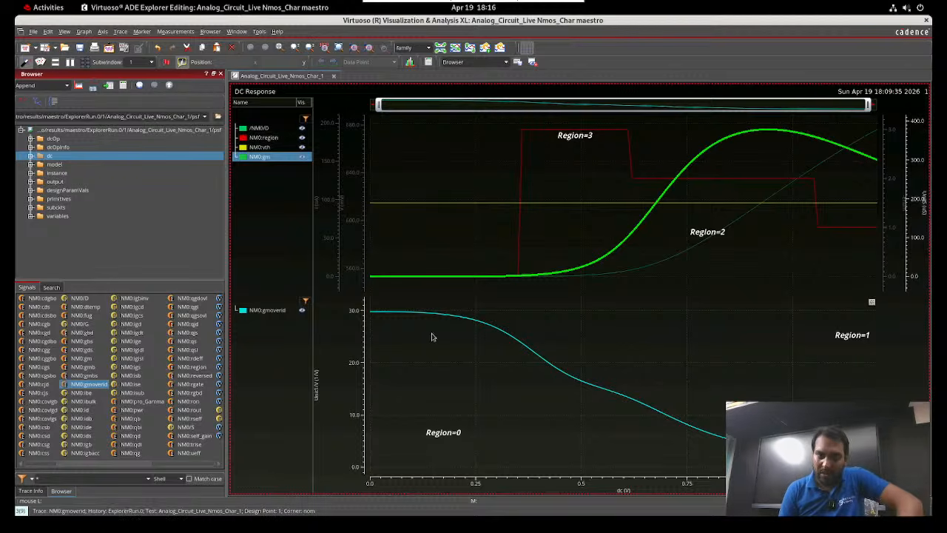
pyautogui.moveTo(524, 342)
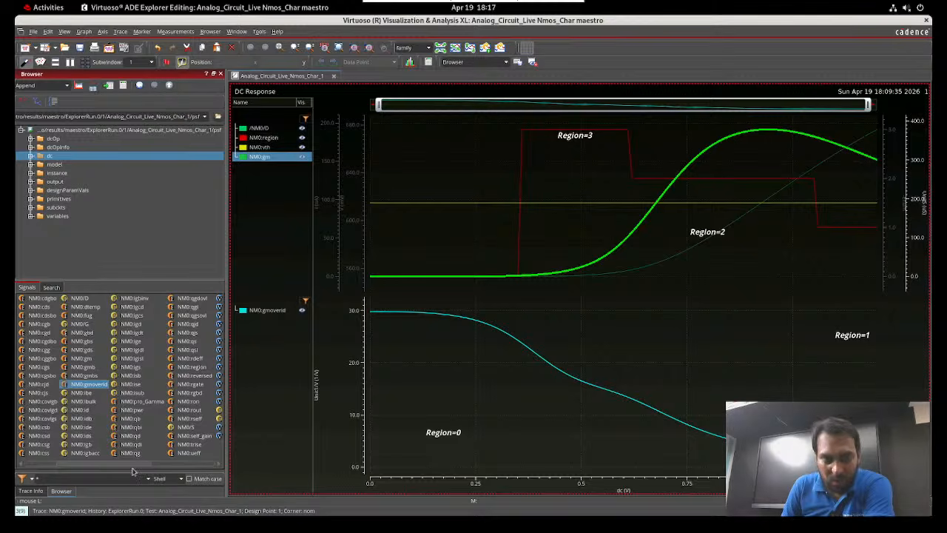
pyautogui.doubleClick(193, 411)
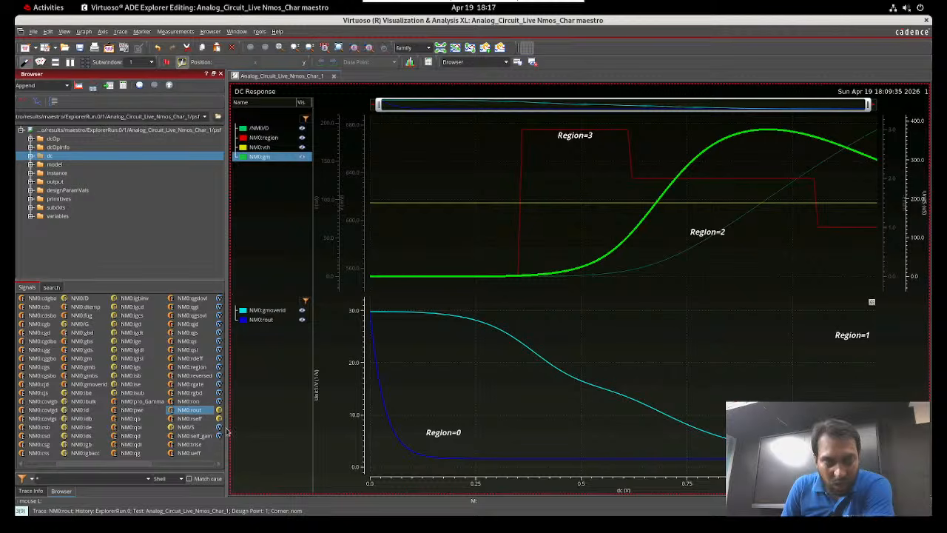
pyautogui.doubleClick(188, 401)
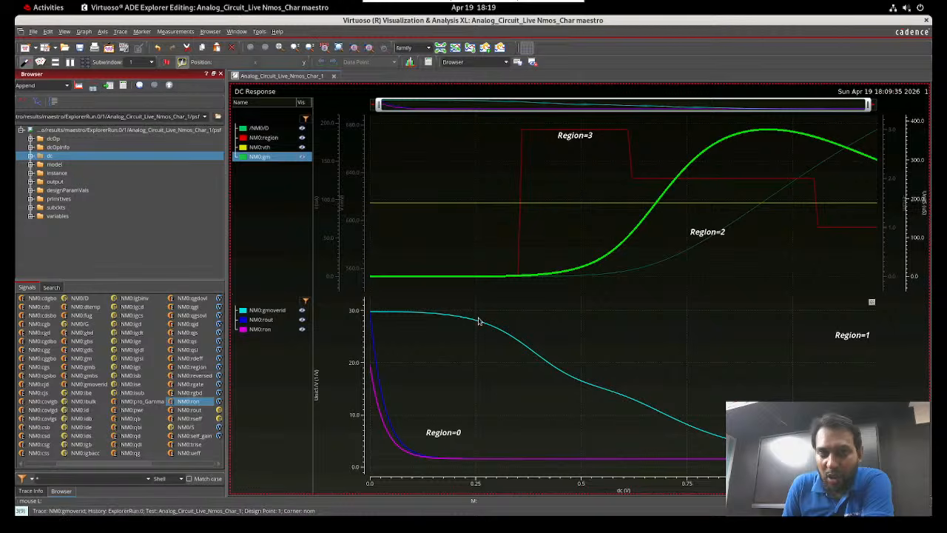
pyautogui.moveTo(484, 281)
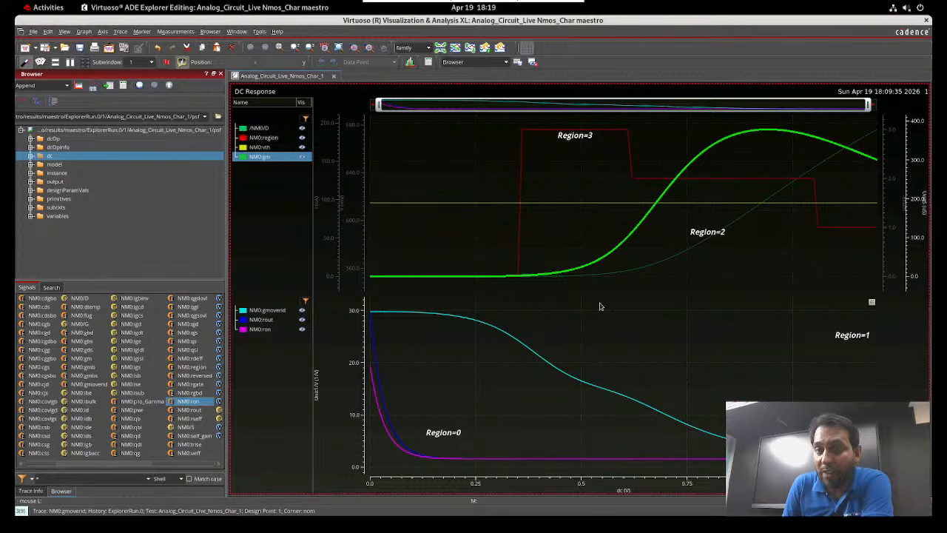
pyautogui.moveTo(633, 205)
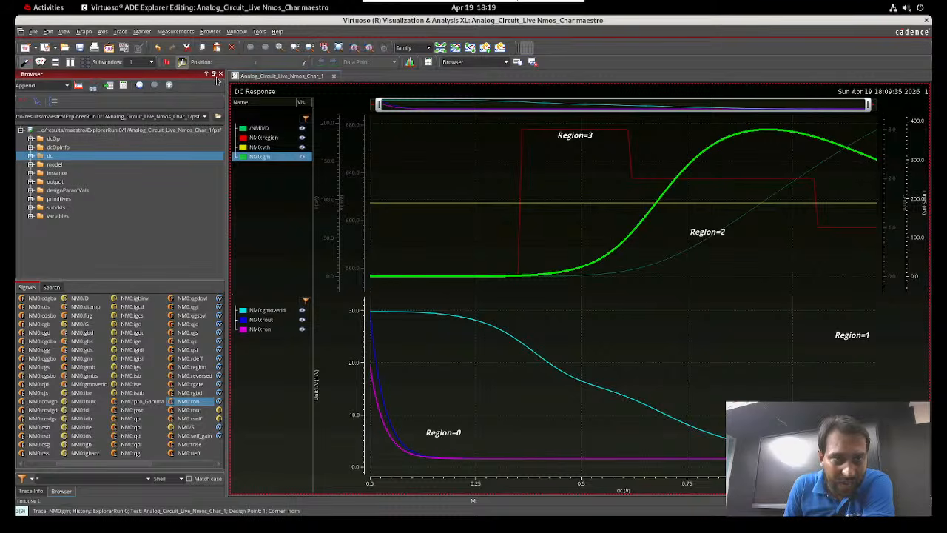
# Close the old plot window, set design variable x to sweep the values 0.5u and 1u, and run the simulation
pyautogui.click(926, 22)
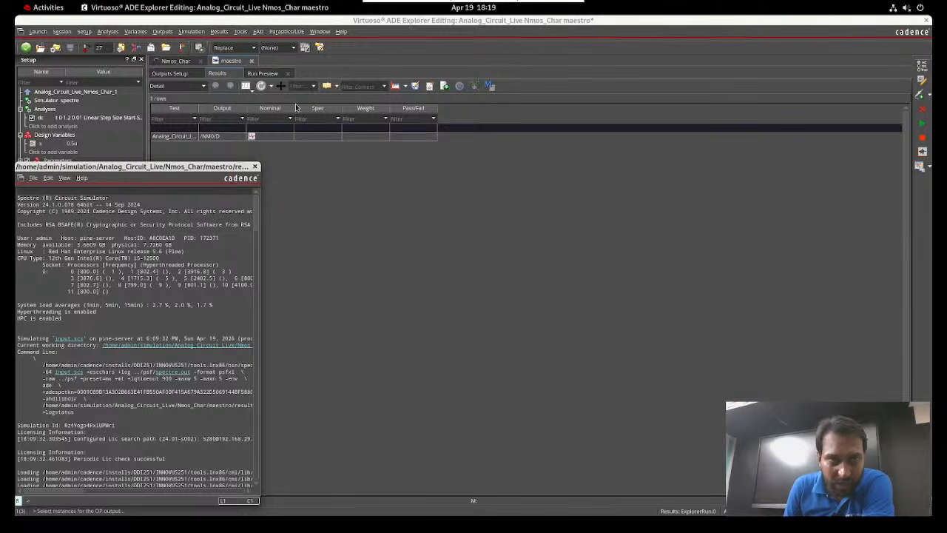
pyautogui.doubleClick(62, 145)
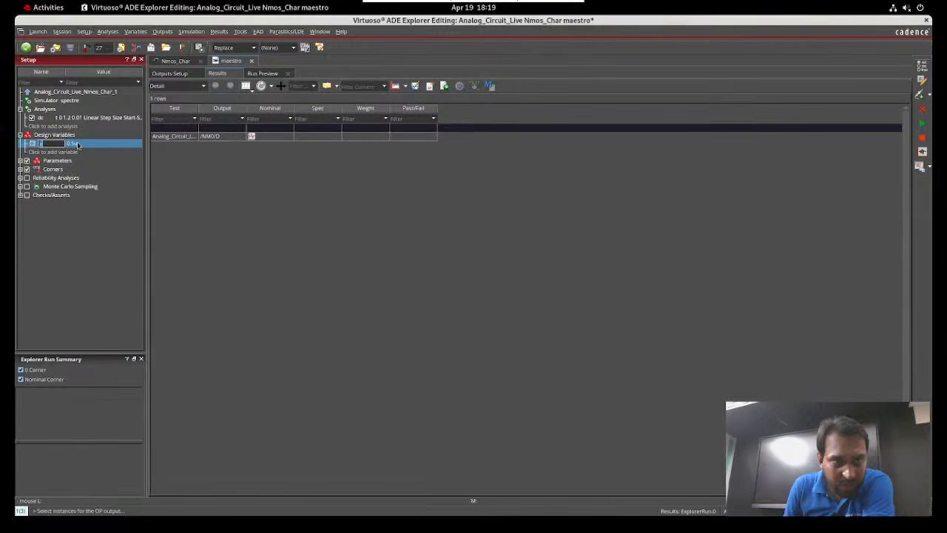
pyautogui.doubleClick(90, 144)
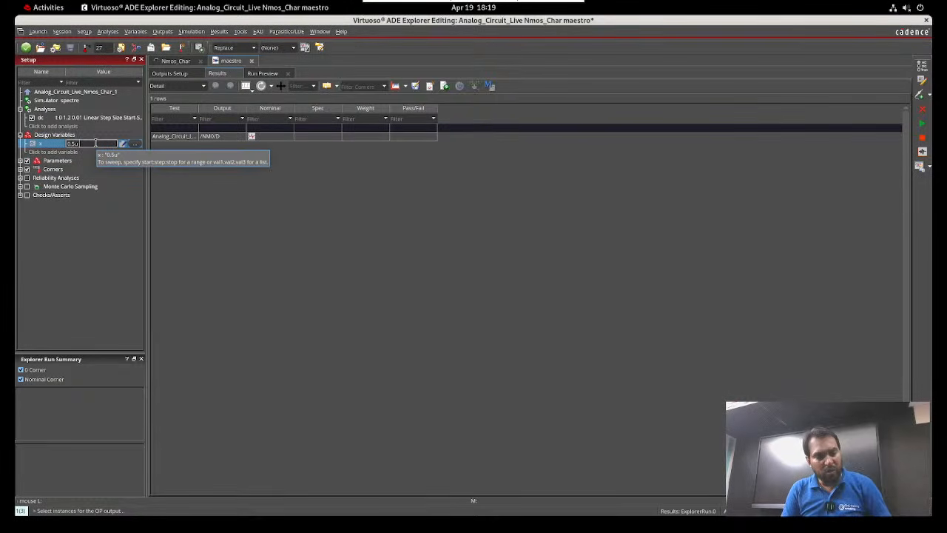
pyautogui.write(':1u')
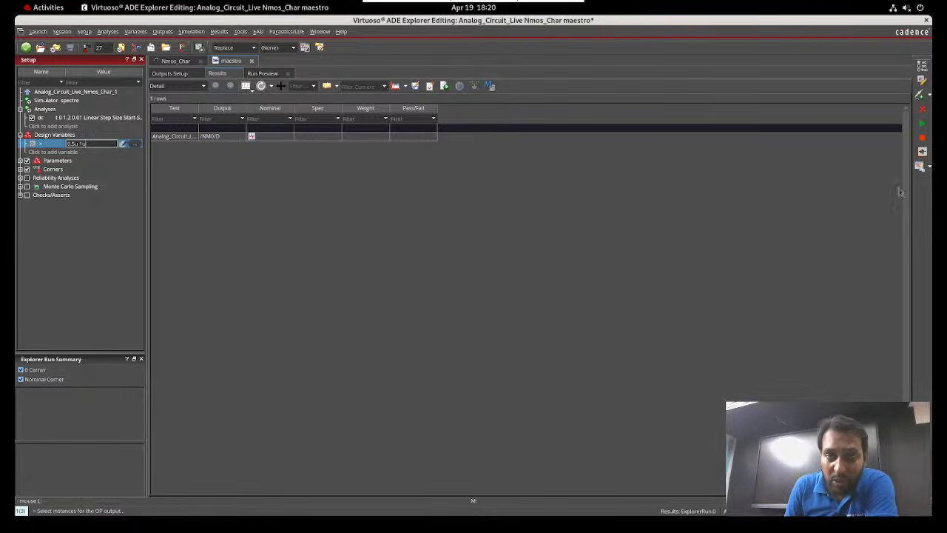
pyautogui.click(922, 125)
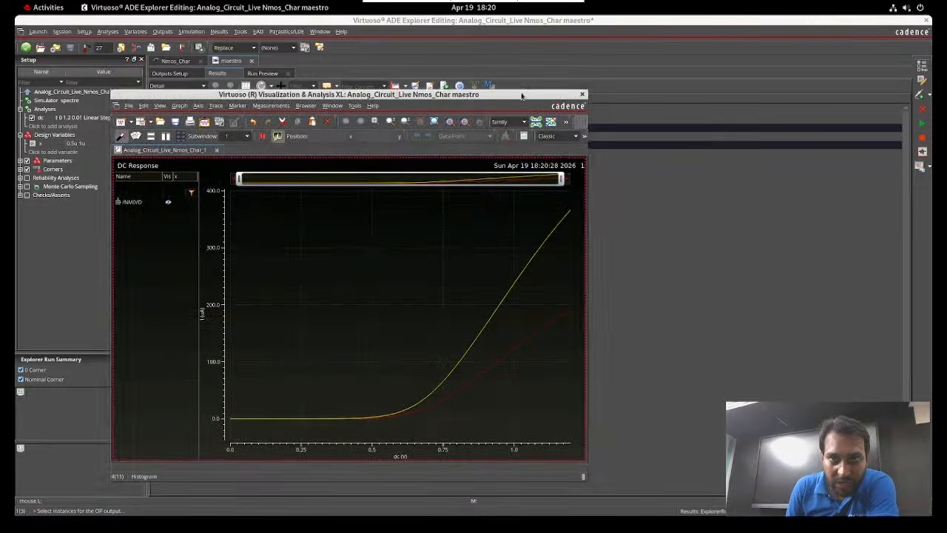
# Maximize the new DC response plot, expand /NM0/D, and highlight its x=500n and x=1.0u traces one after the other
pyautogui.doubleClick(522, 95)
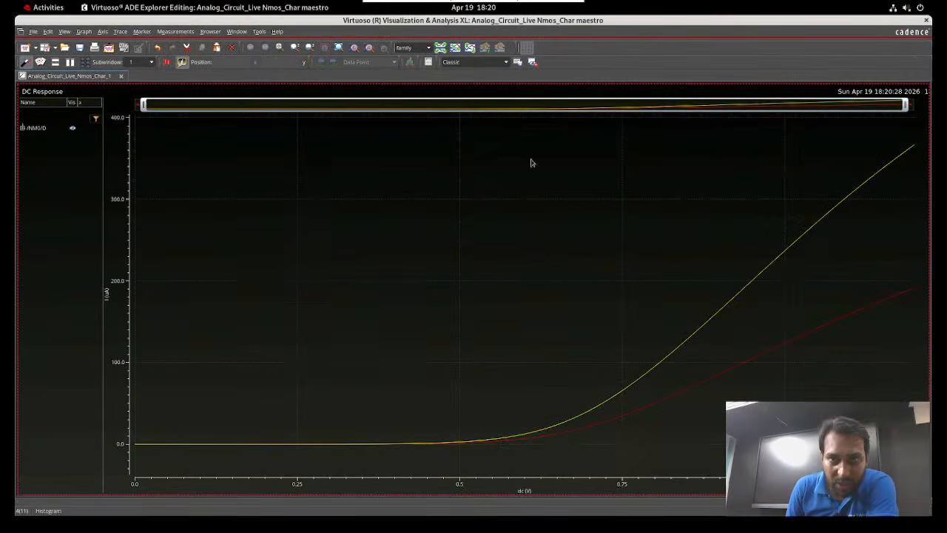
pyautogui.click(22, 128)
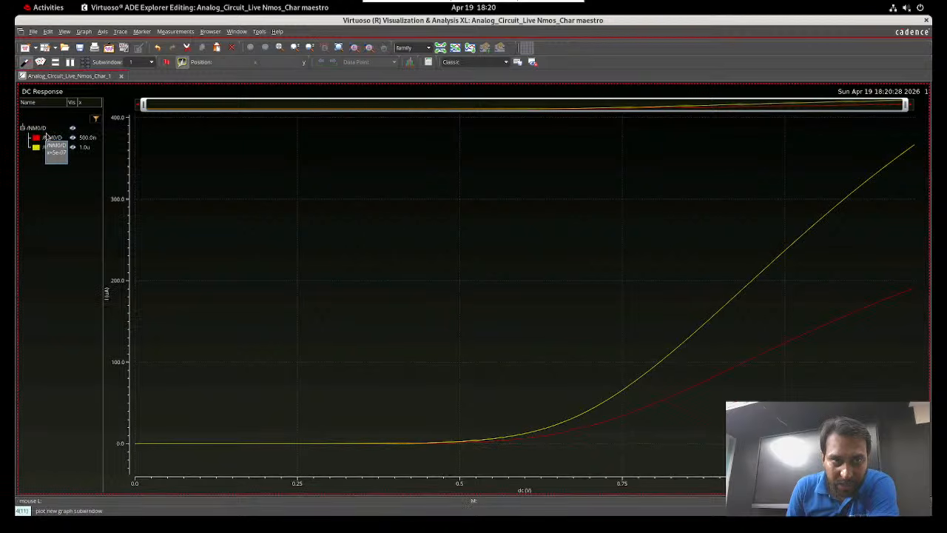
pyautogui.click(50, 139)
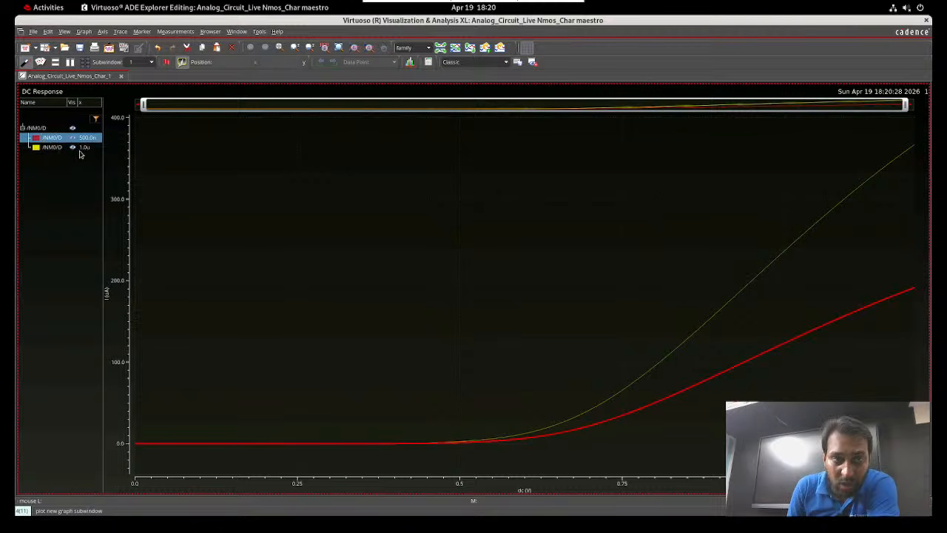
pyautogui.click(83, 148)
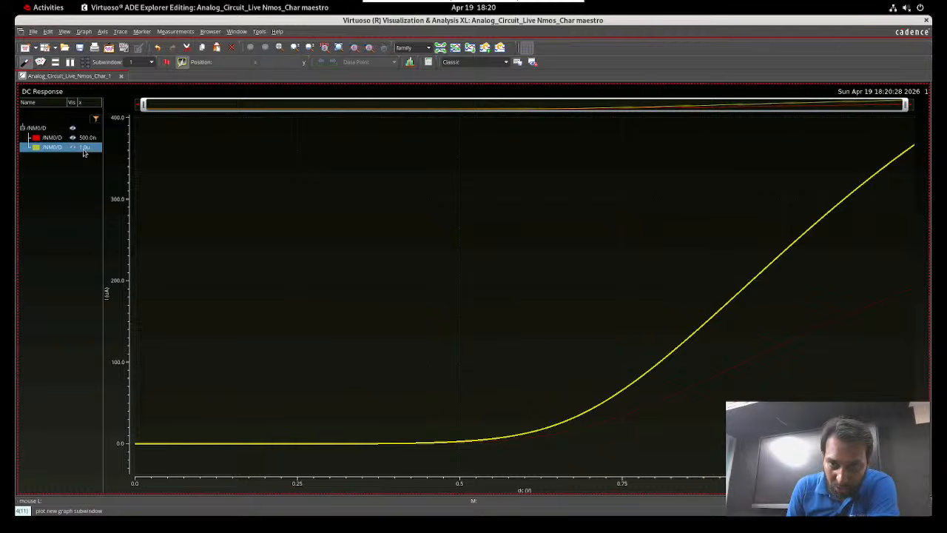
# Show the results browser and append NM0:region from the dc results to the DC response plot
pyautogui.click(507, 63)
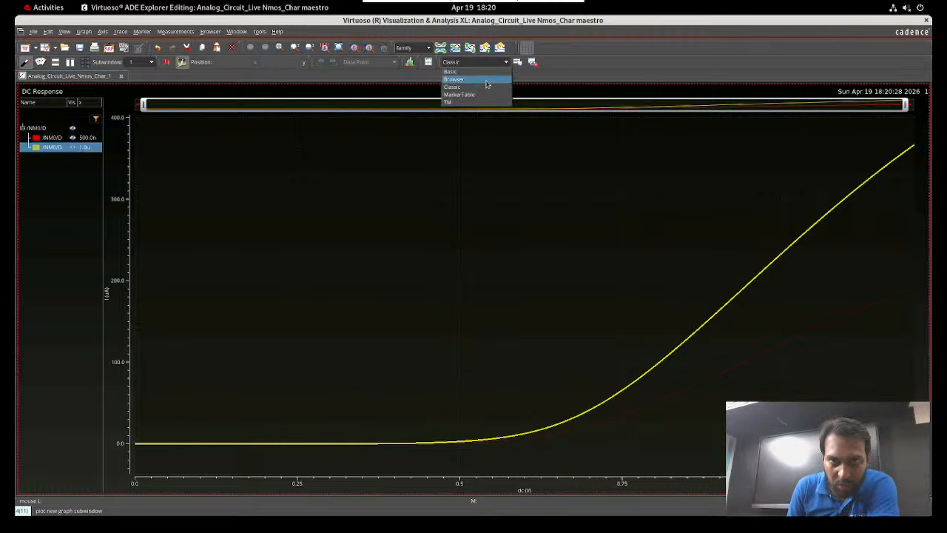
pyautogui.click(489, 78)
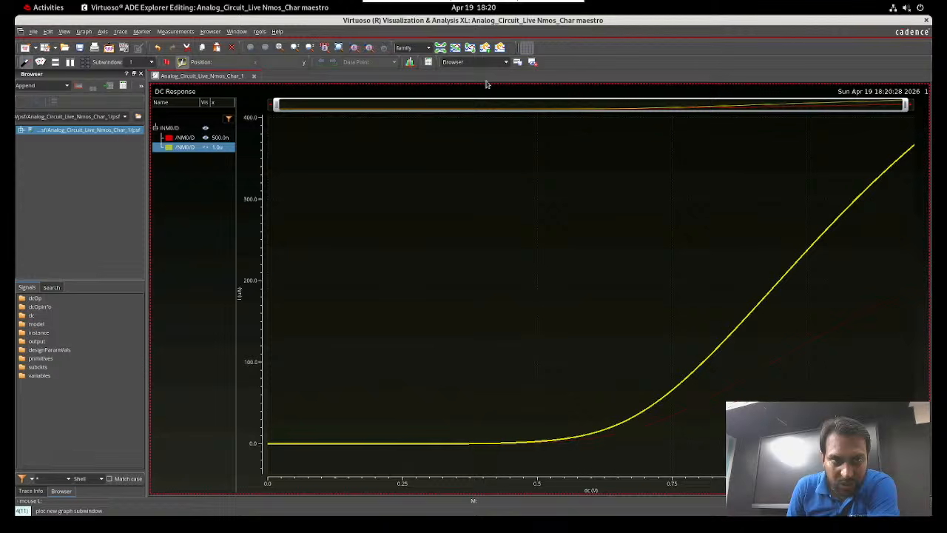
pyautogui.doubleClick(31, 316)
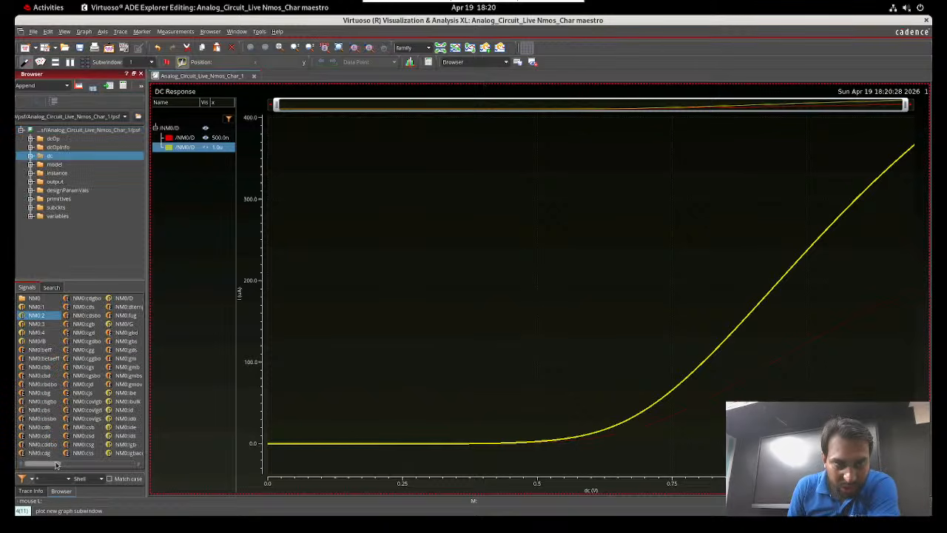
pyautogui.moveTo(55, 468); pyautogui.dragTo(124, 470)
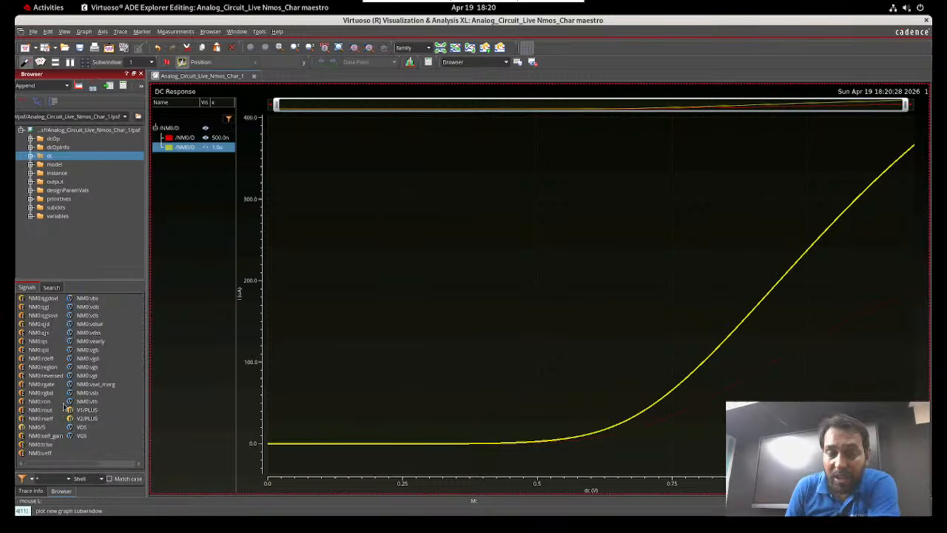
pyautogui.doubleClick(45, 367)
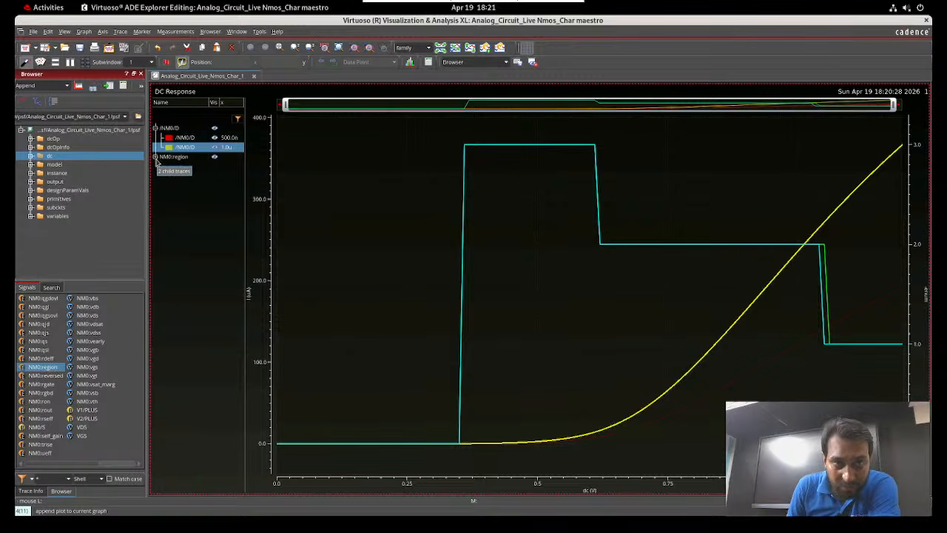
# Expand the NM0:region traces and highlight the x=500n one to compare where the regions change
pyautogui.click(156, 158)
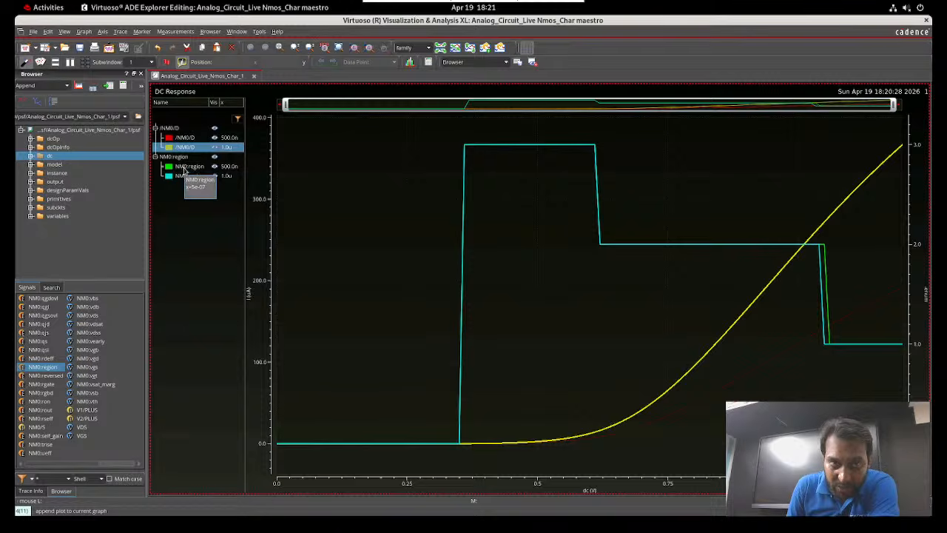
pyautogui.click(185, 168)
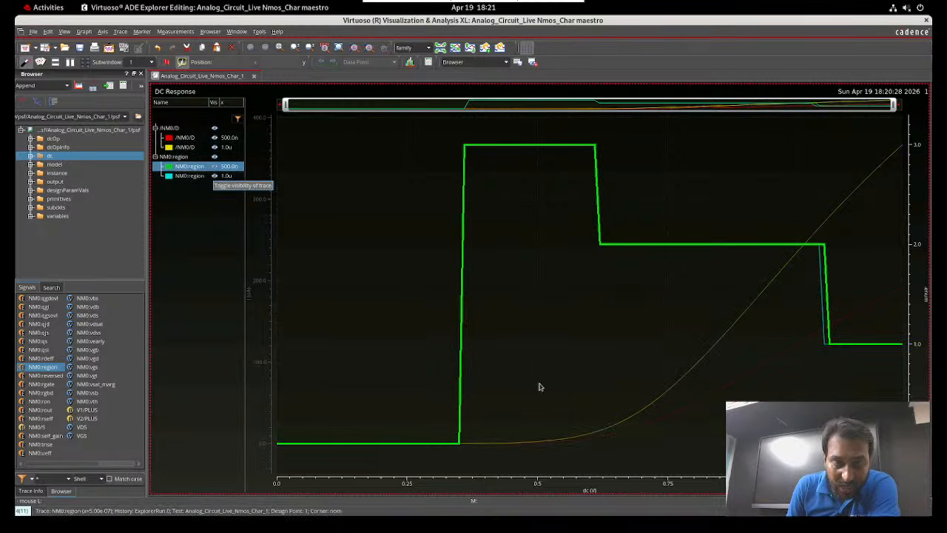
pyautogui.moveTo(459, 353)
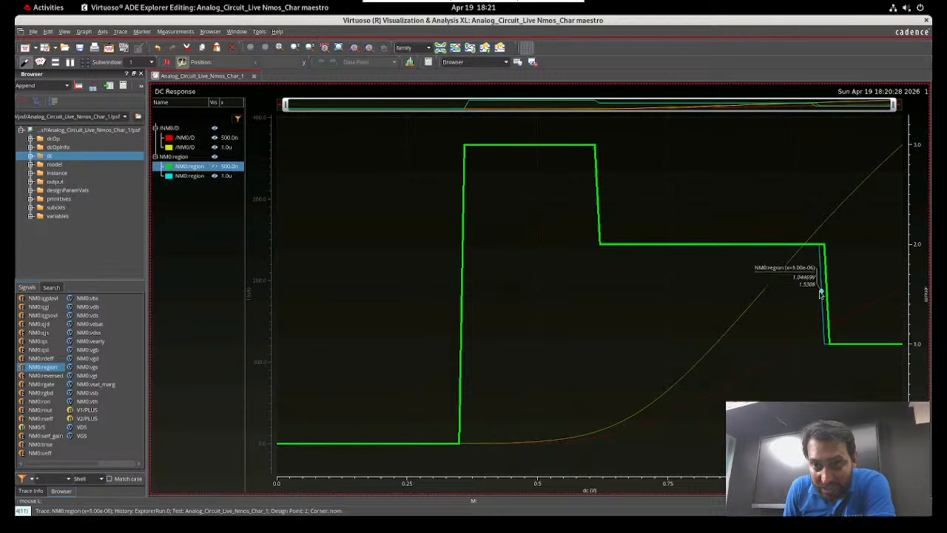
# Highlight the x=1.0u NM0:region trace and span its region-2 plateau with marker A at 620 mV and delta marker B at 1.04 V
pyautogui.click(200, 176)
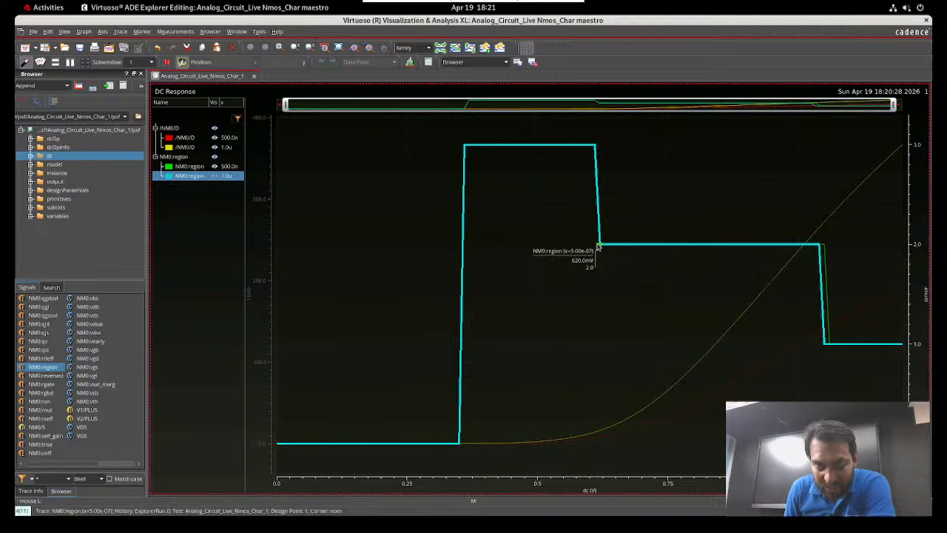
pyautogui.press('m')
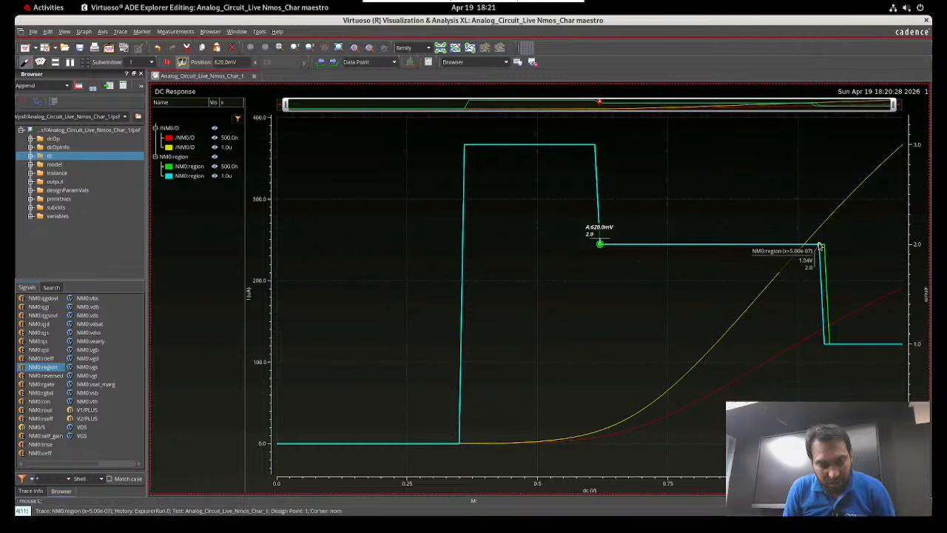
pyautogui.press('b')
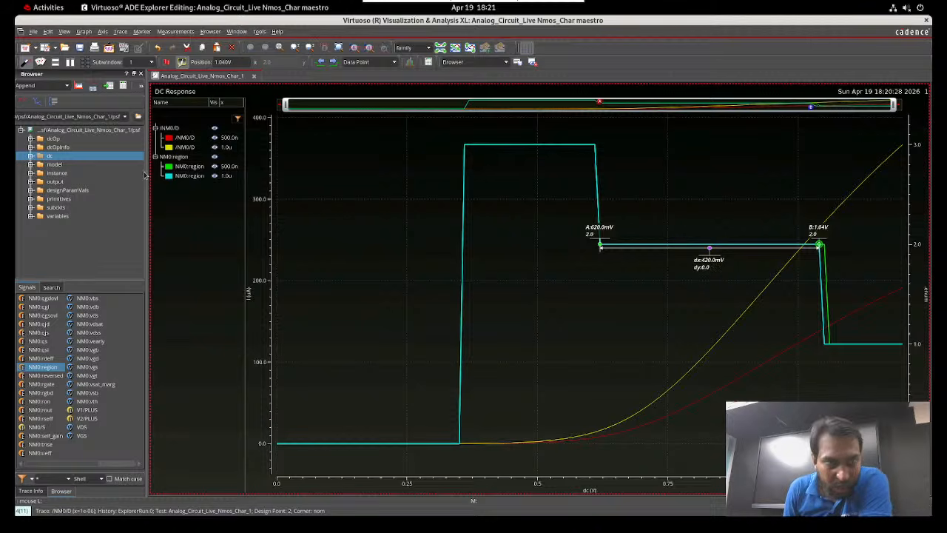
# Highlight the x=500n NM0:region trace and span its region-2 plateau with markers A at 620 mV and B at 1.05 V
pyautogui.click(187, 167)
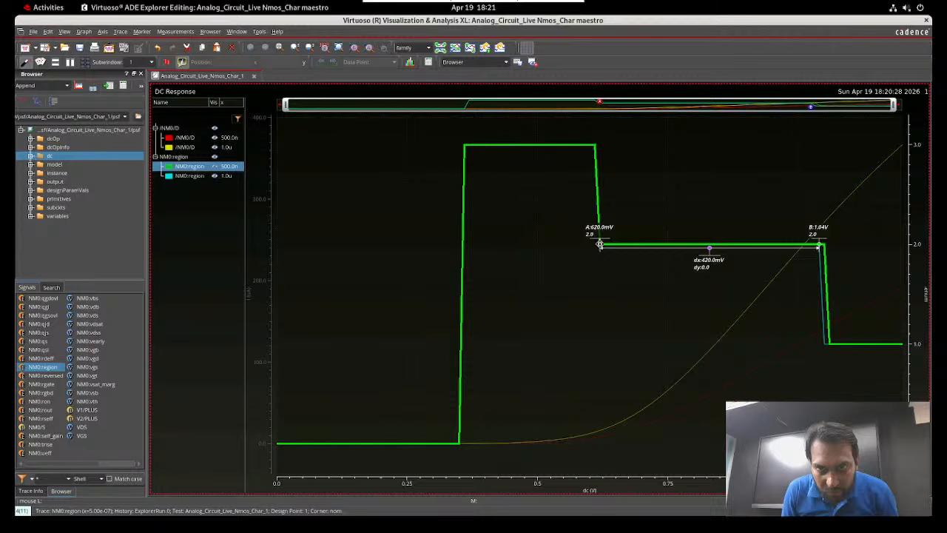
pyautogui.moveTo(599, 246)
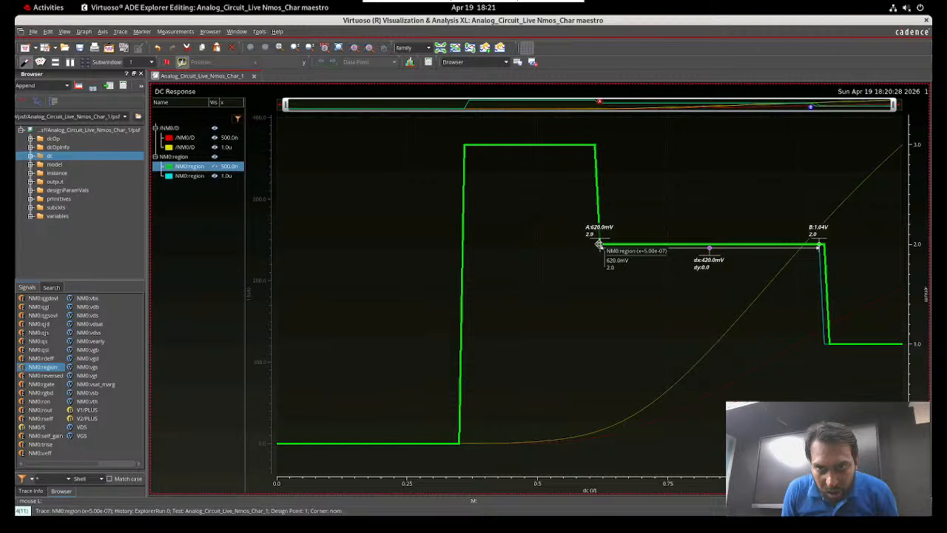
pyautogui.click(599, 244)
pyautogui.moveTo(821, 247)
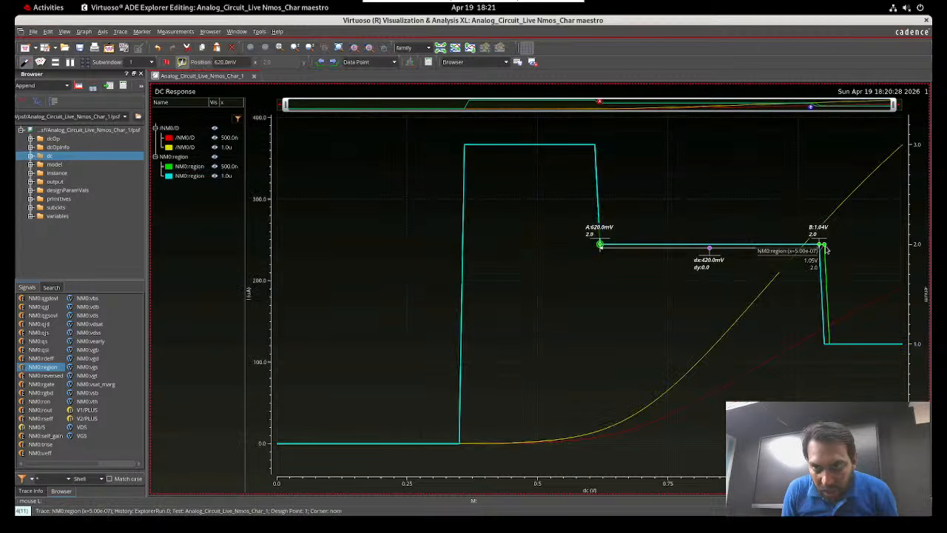
pyautogui.click(825, 248)
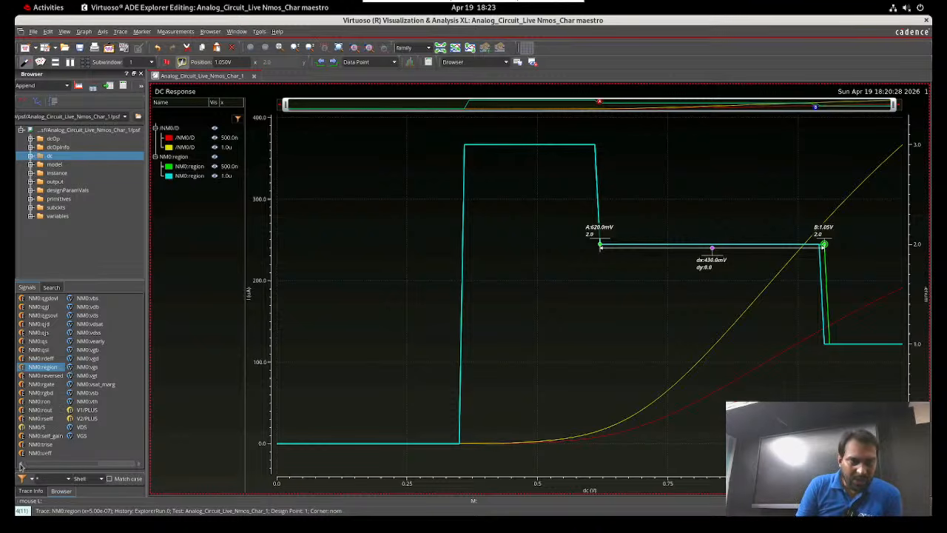
# Append the transconductance signal NM0:gm from the dc results to the plot and expand its child traces
pyautogui.click(21, 464)
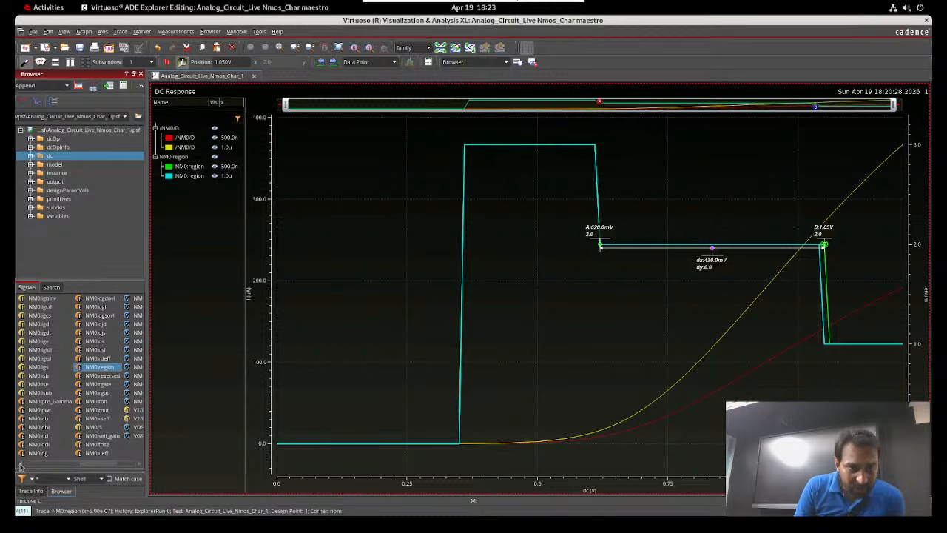
pyautogui.click(20, 464)
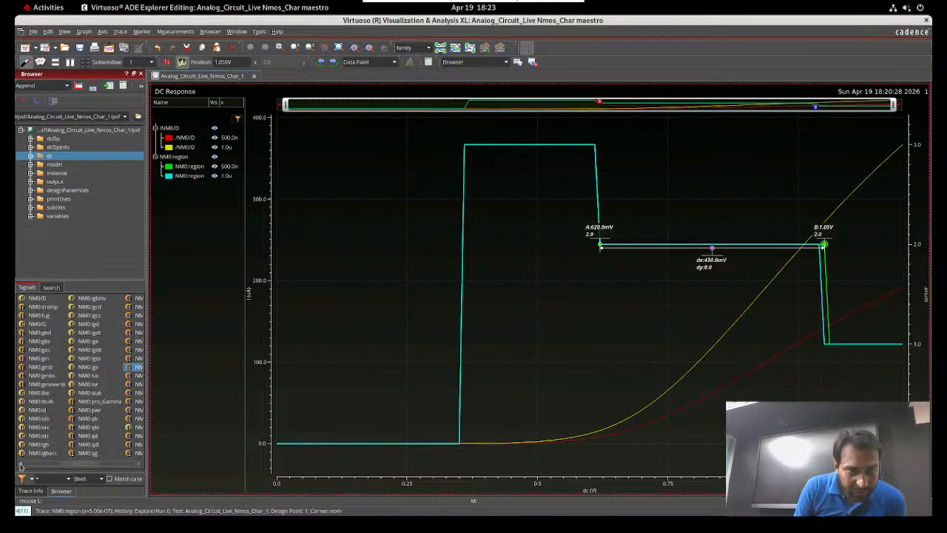
pyautogui.doubleClick(46, 358)
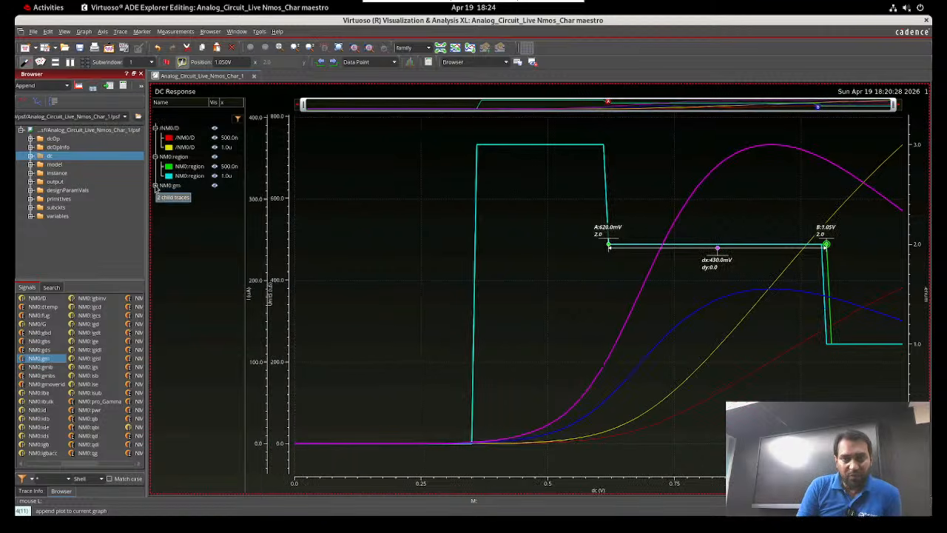
pyautogui.click(156, 186)
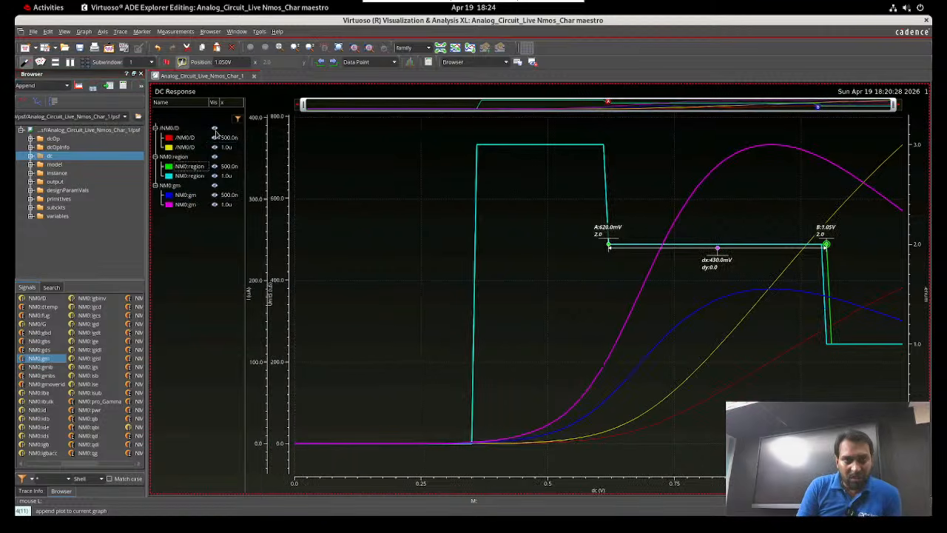
# Hide the /NM0/D and NM0:region traces and highlight the NM0:gm trace for x=500n
pyautogui.click(214, 129)
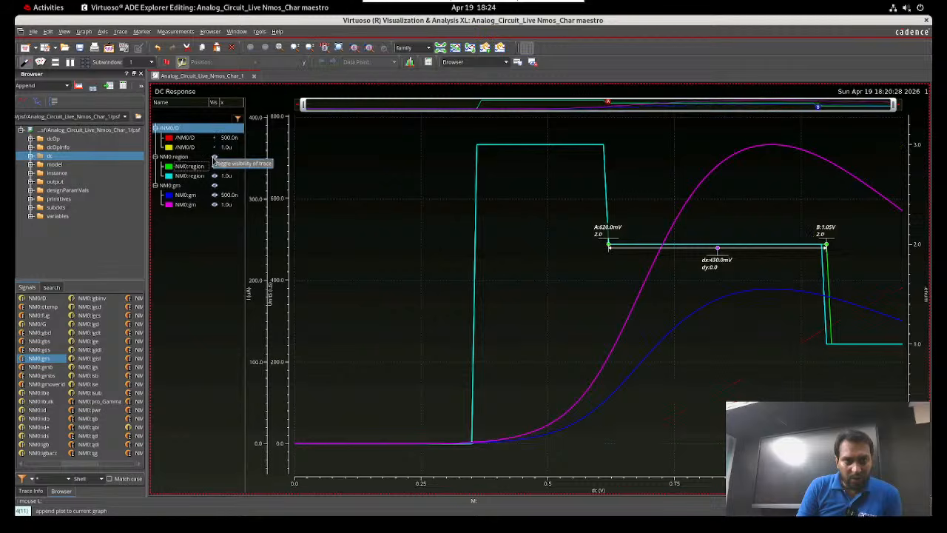
pyautogui.click(215, 157)
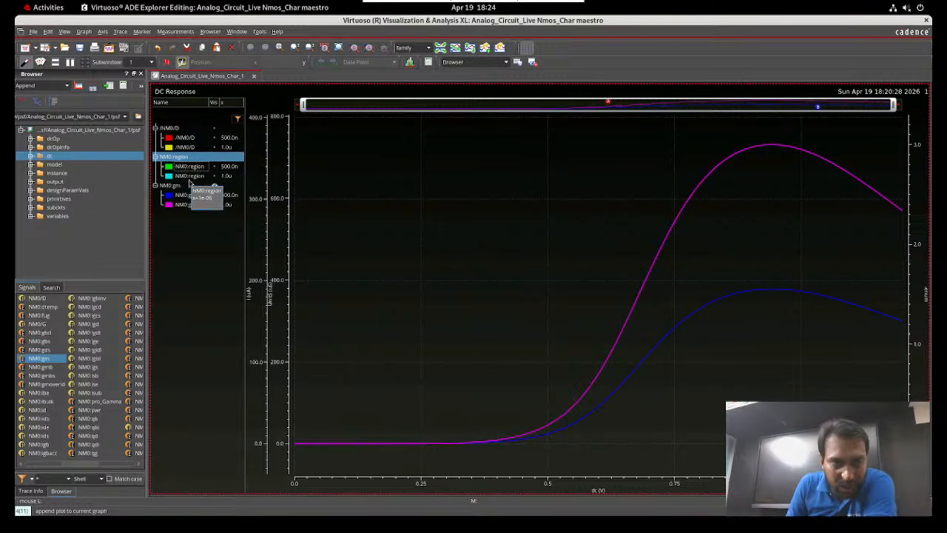
pyautogui.click(186, 195)
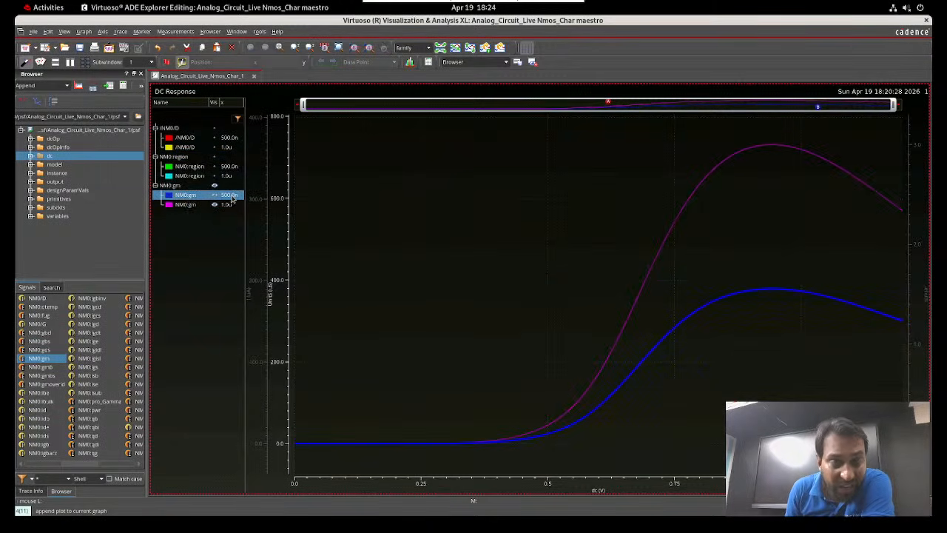
pyautogui.moveTo(751, 292)
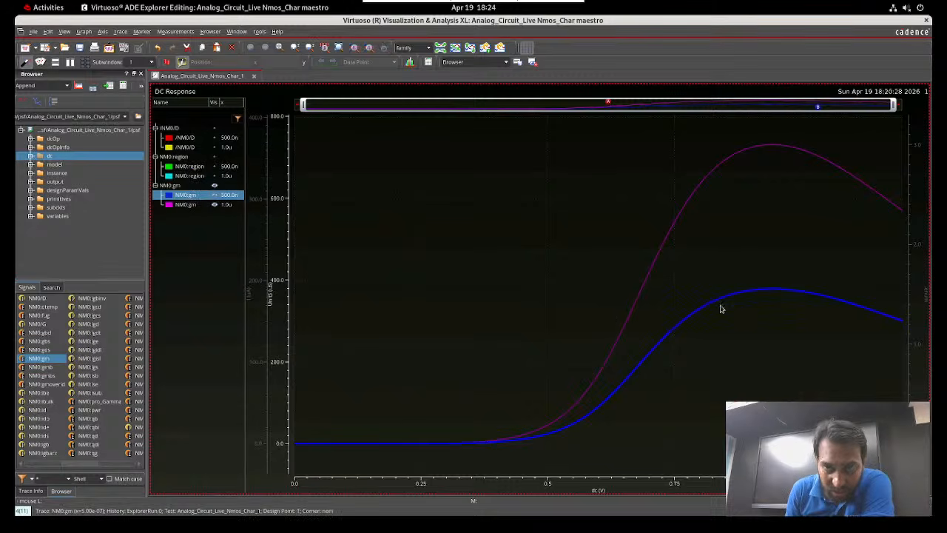
# Highlight the x=1.0u NM0:gm trace and place a vertical marker near the gm peaks at about 930 mV
pyautogui.click(178, 204)
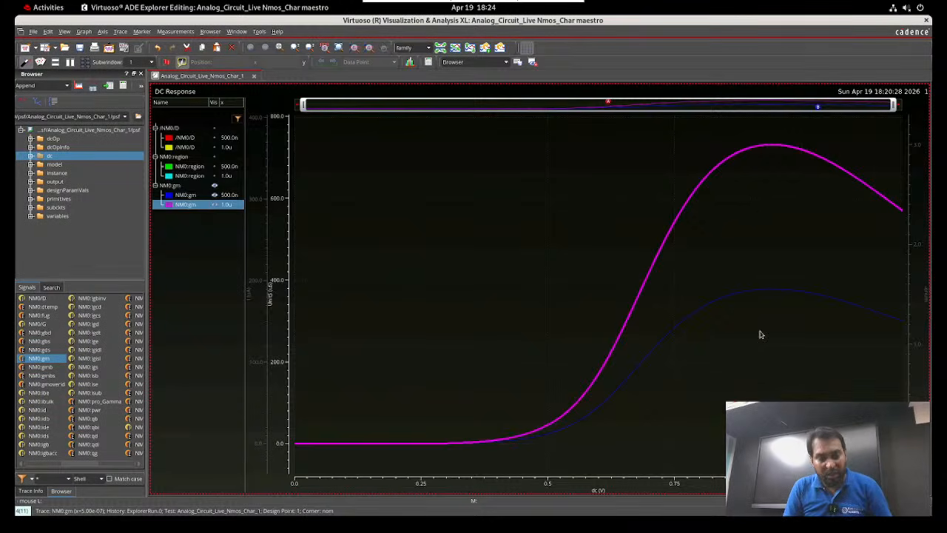
pyautogui.press('v')
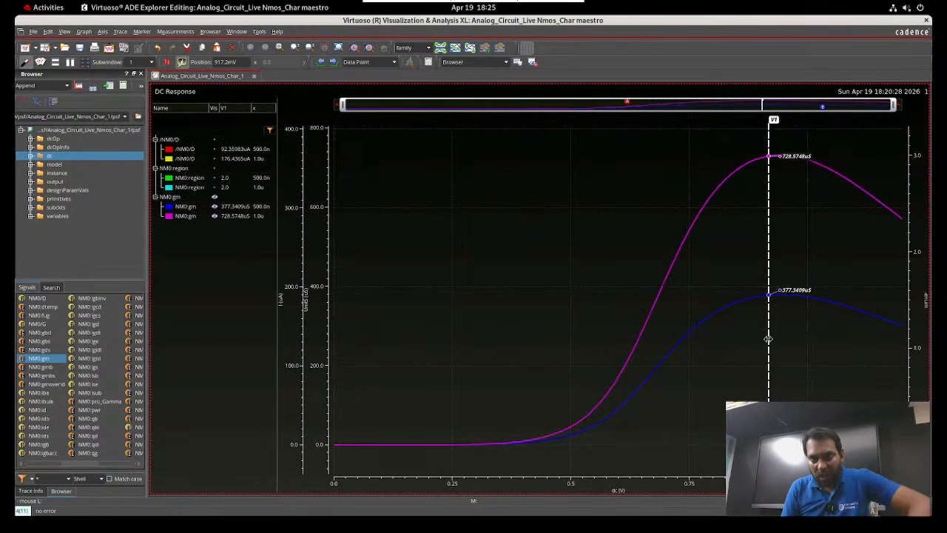
pyautogui.moveTo(770, 338)
pyautogui.mouseDown()
pyautogui.moveTo(793, 339)
pyautogui.moveTo(777, 340)
pyautogui.mouseUp()
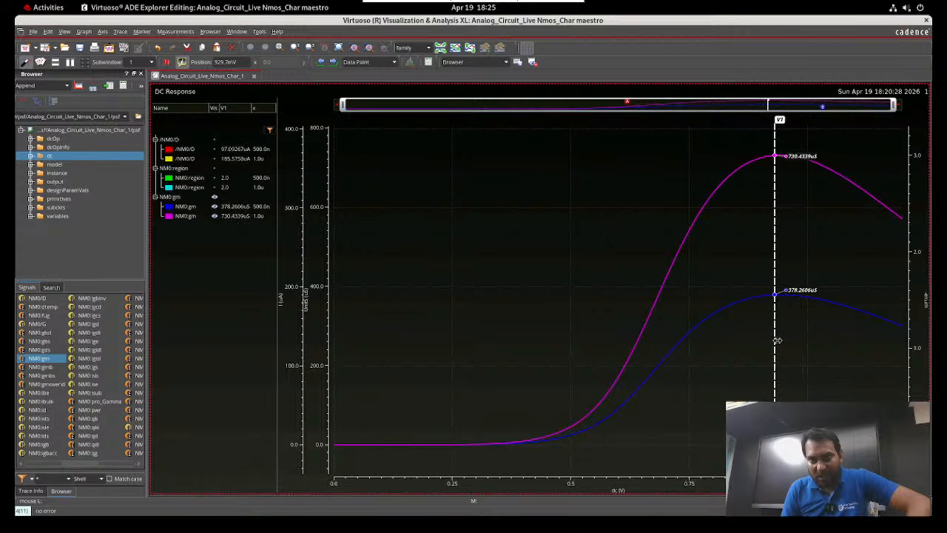
# Set the line width of the x=500n NM0:gm trace to ExtraThick
pyautogui.moveTo(792, 295)
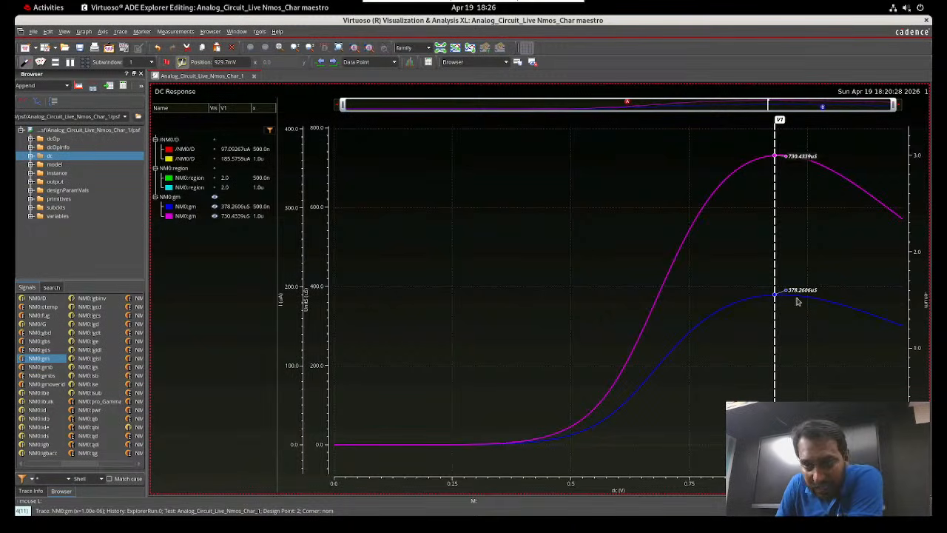
pyautogui.moveTo(787, 157)
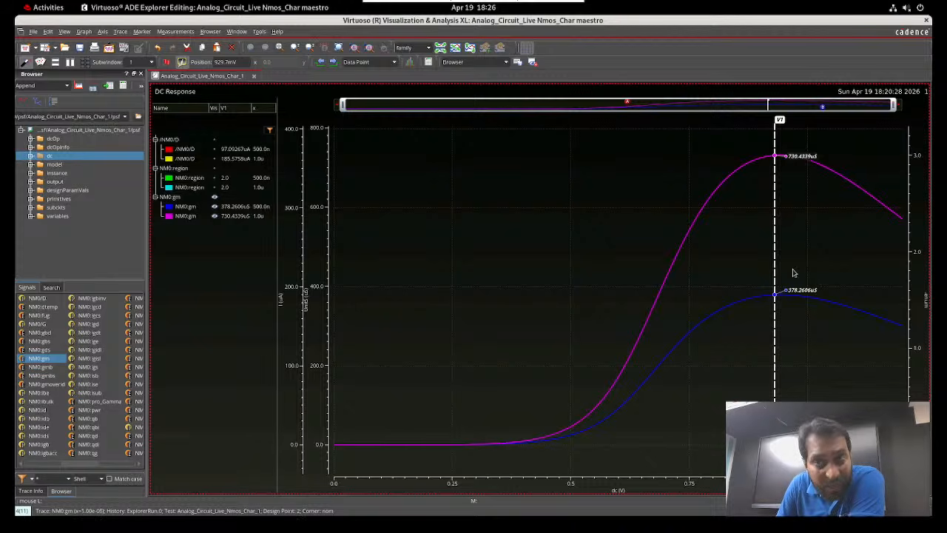
pyautogui.click(238, 218)
pyautogui.click(236, 209)
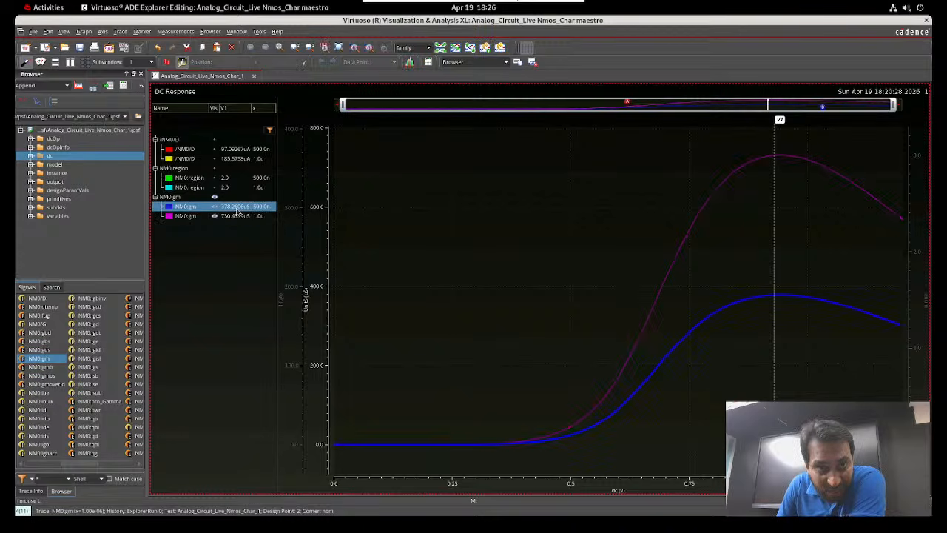
pyautogui.rightClick(191, 205)
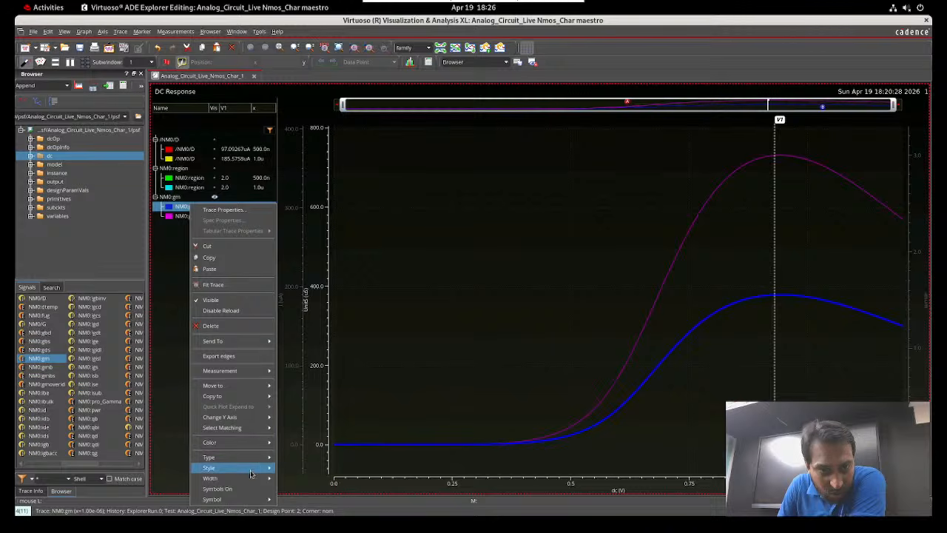
pyautogui.moveTo(252, 479)
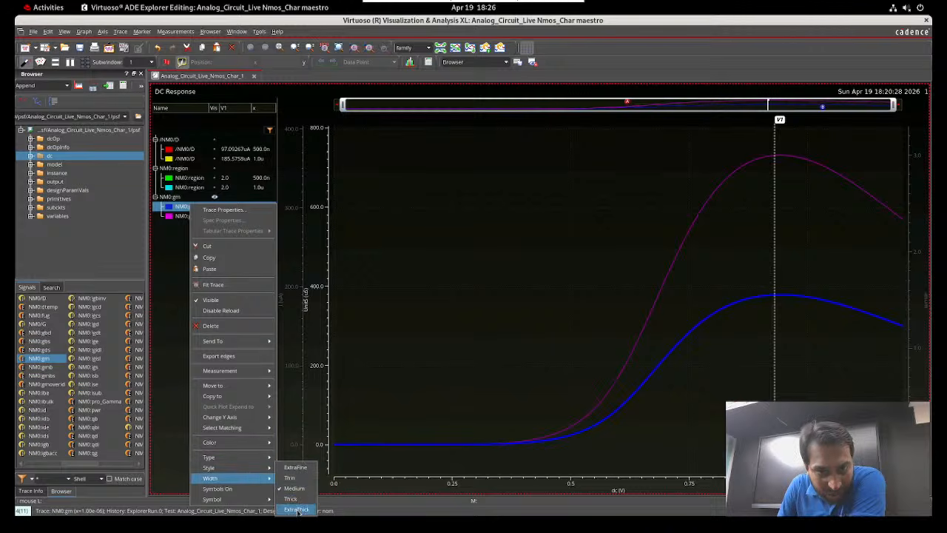
pyautogui.click(296, 509)
# Set the line width of the x=1.0u NM0:gm trace to ExtraThick and clear the trace selection
pyautogui.click(191, 216)
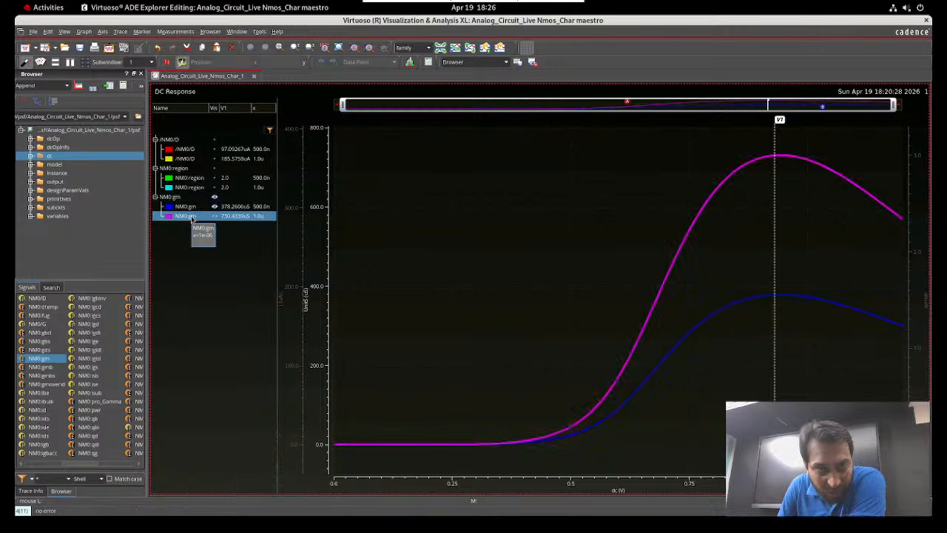
pyautogui.rightClick(191, 216)
pyautogui.moveTo(260, 288)
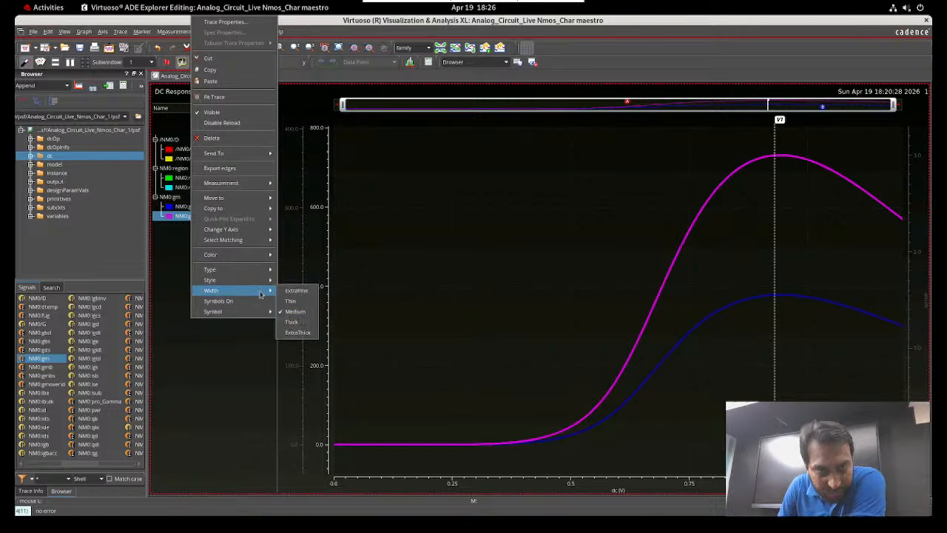
pyautogui.click(290, 333)
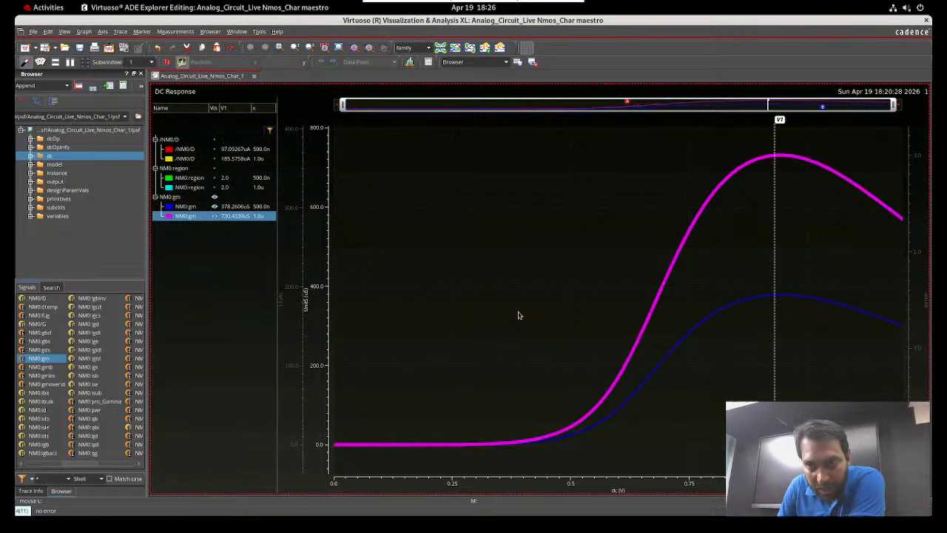
pyautogui.click(518, 313)
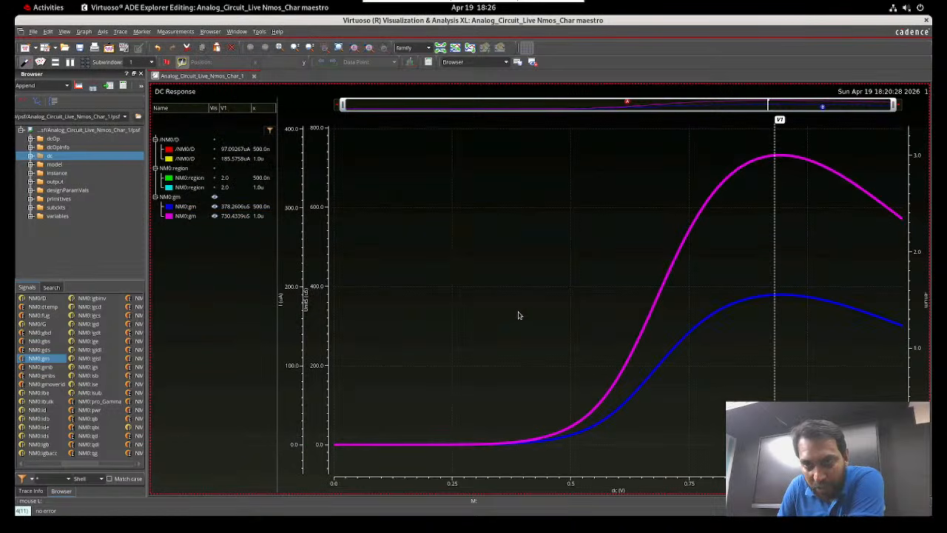
# Show the hidden /NM0/D traces again and highlight the x=1.0u and x=500n drain-current curves in turn
pyautogui.click(775, 204)
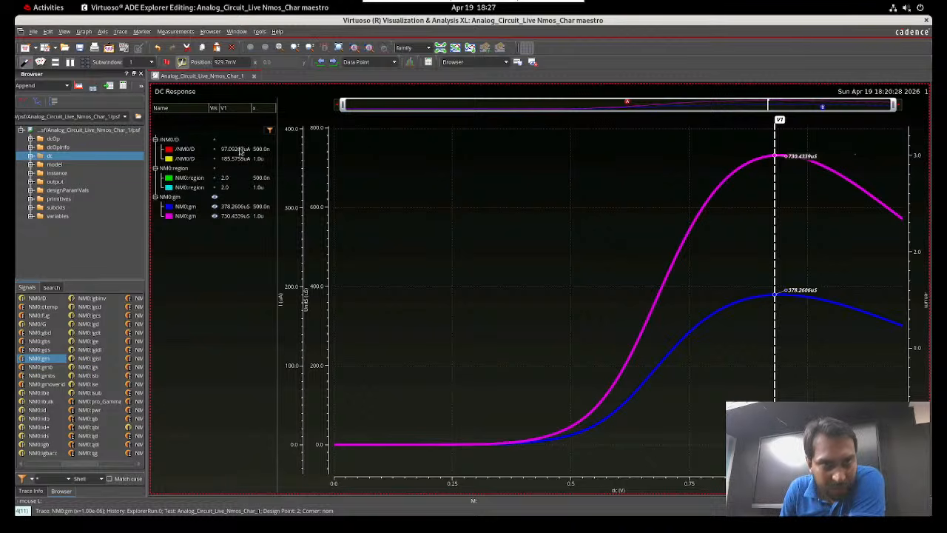
pyautogui.click(215, 140)
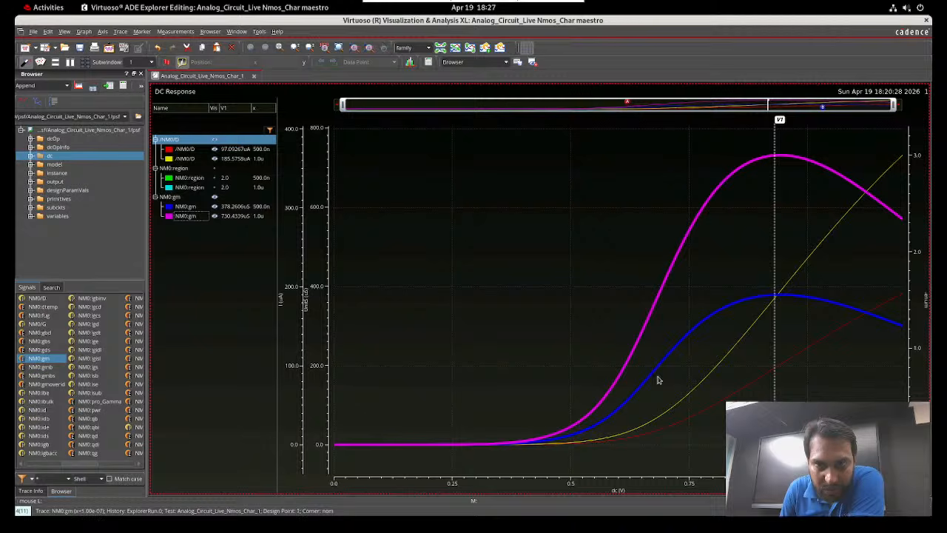
pyautogui.click(680, 403)
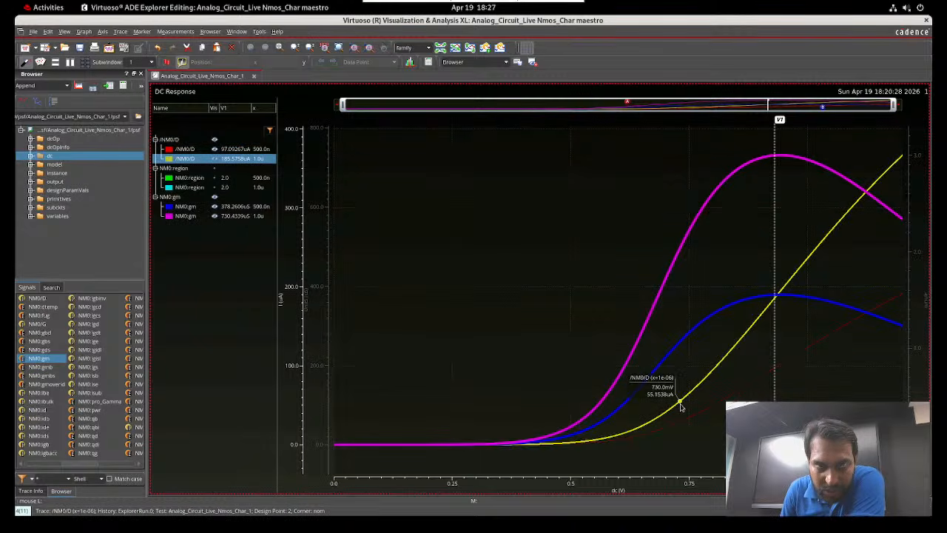
pyautogui.click(688, 419)
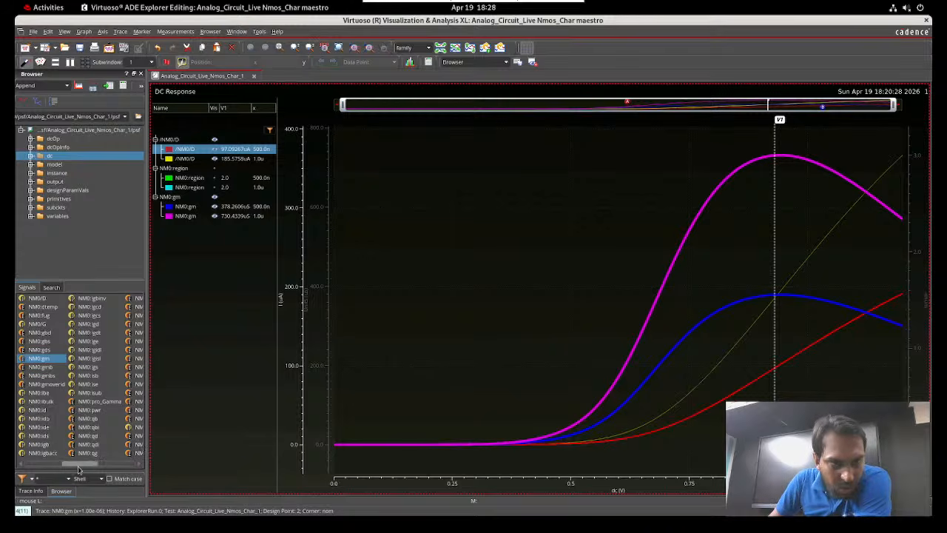
# Append the threshold-voltage signal NM0:vth from the dc results to the plot and expand its child traces
pyautogui.moveTo(82, 468); pyautogui.dragTo(117, 468)
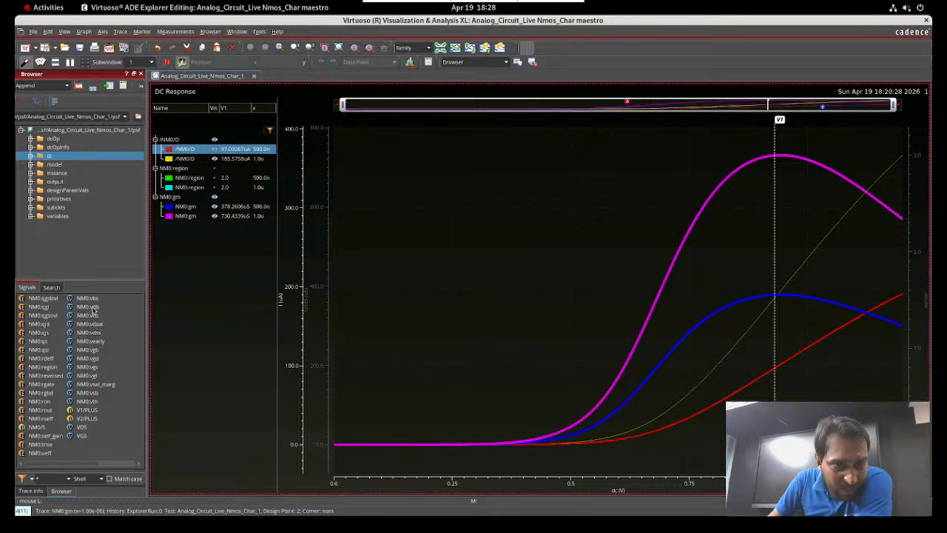
pyautogui.click(88, 402)
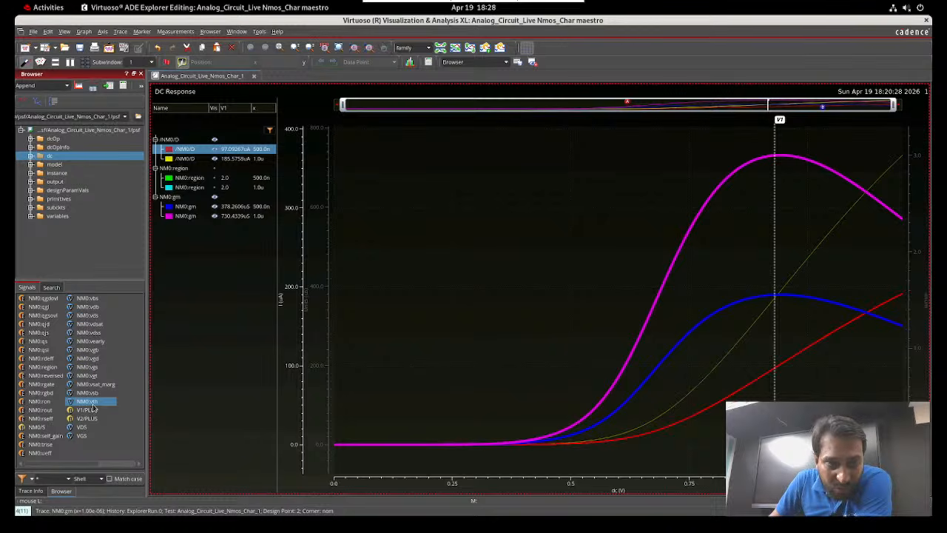
pyautogui.doubleClick(93, 407)
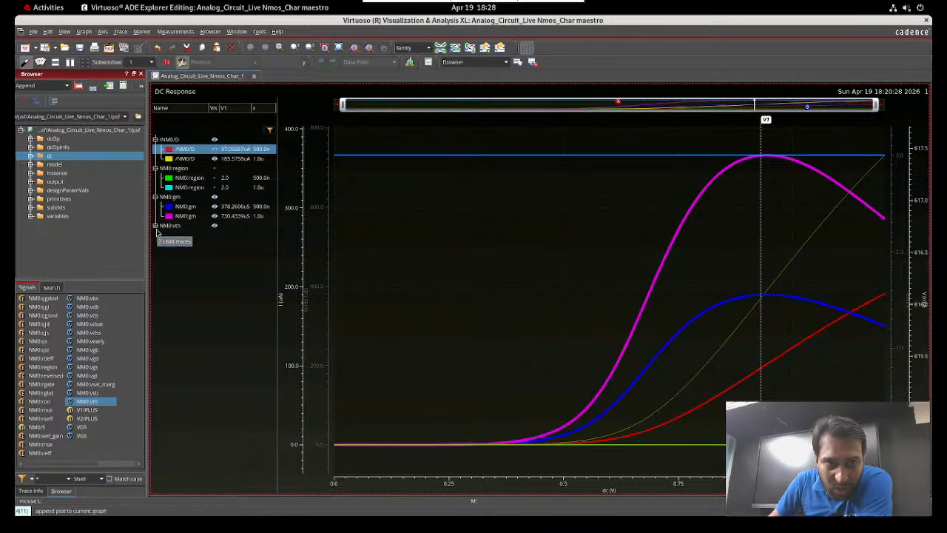
pyautogui.click(155, 226)
# Compare the NM0:vth traces for x=500n and x=1.0u by highlighting each in turn, and close the waveform window
pyautogui.click(250, 235)
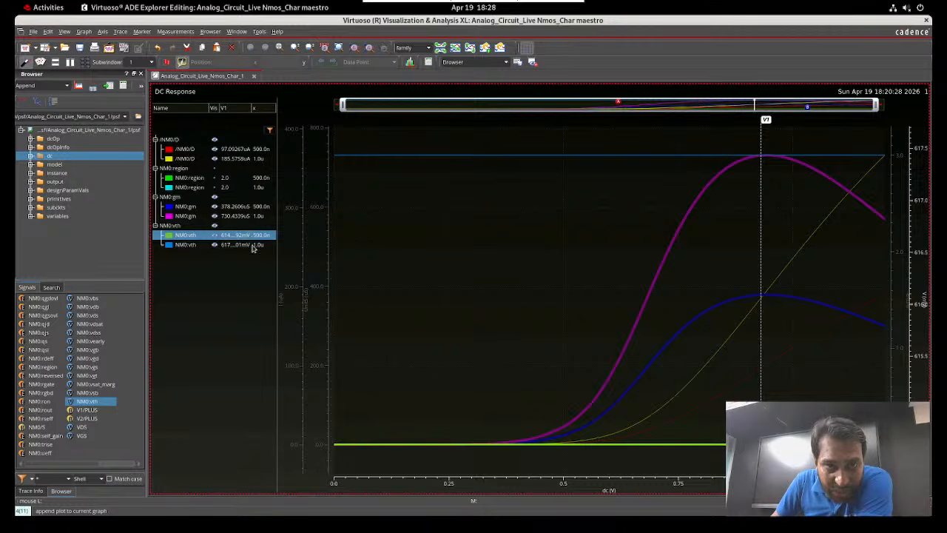
pyautogui.click(253, 245)
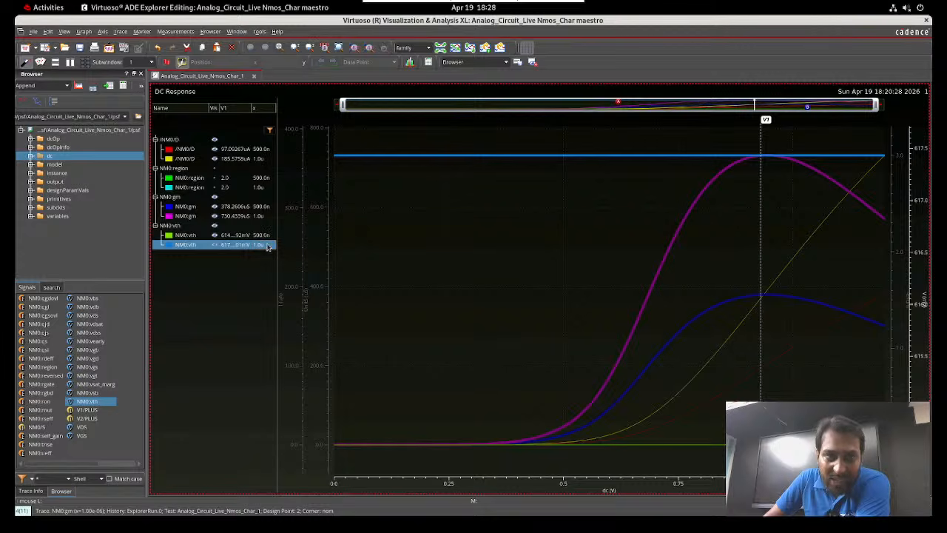
pyautogui.click(261, 235)
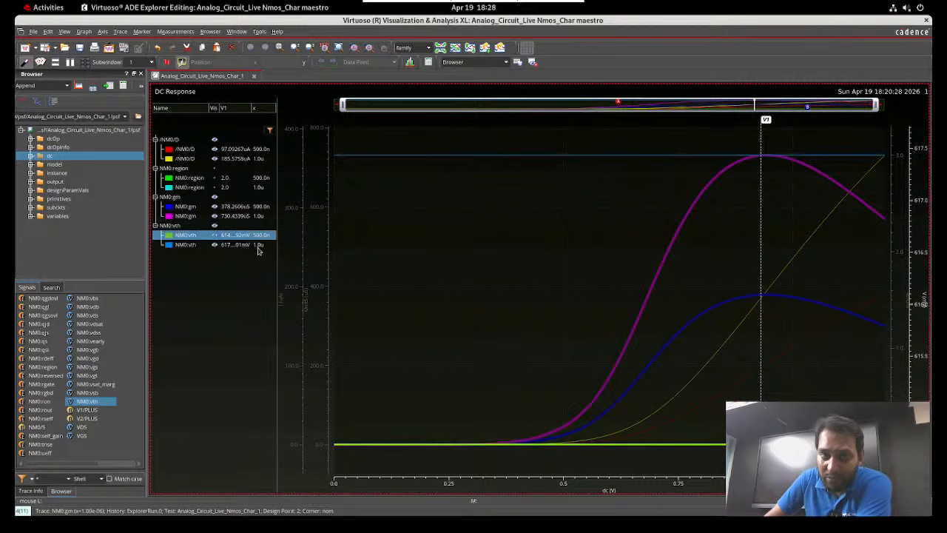
pyautogui.click(259, 246)
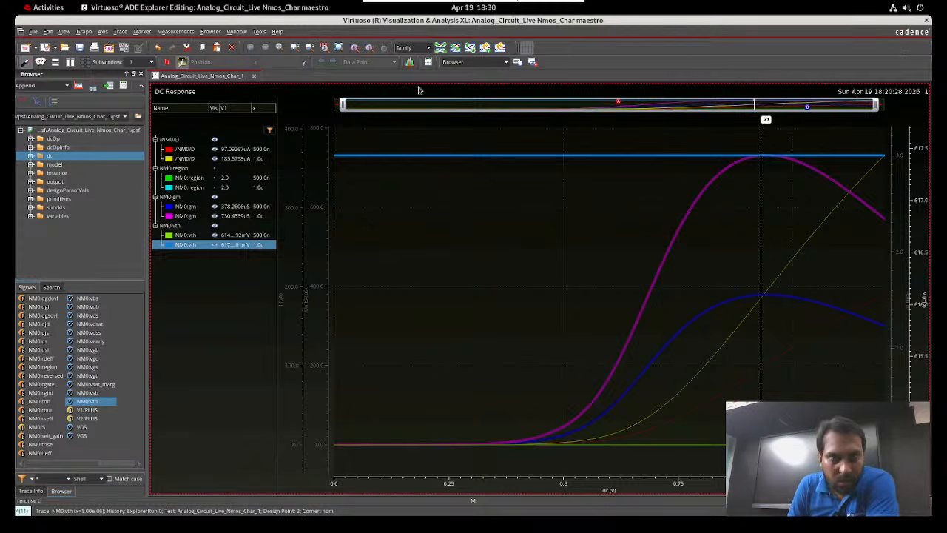
pyautogui.click(926, 24)
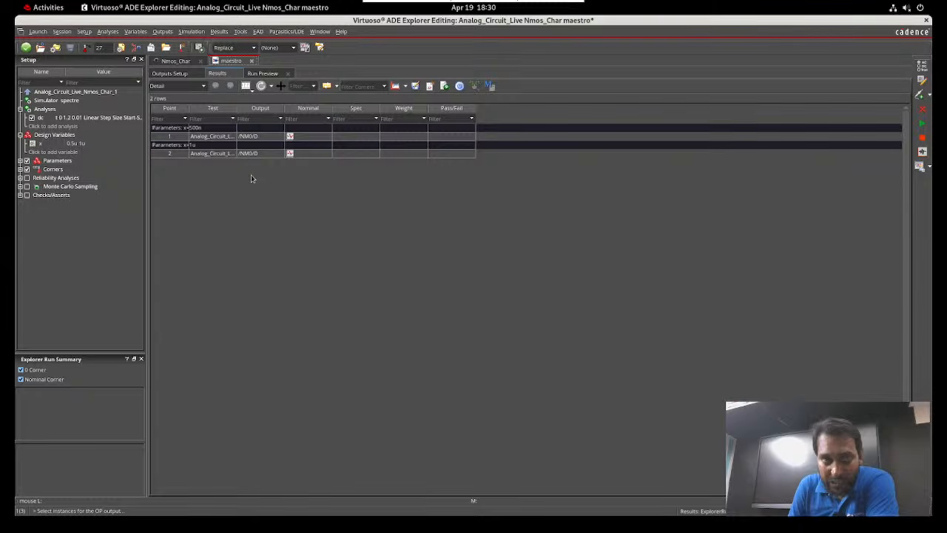
# Check the voltage sources in the Nmos_Char schematic and set the dc analysis sweep component to /V2
pyautogui.click(173, 62)
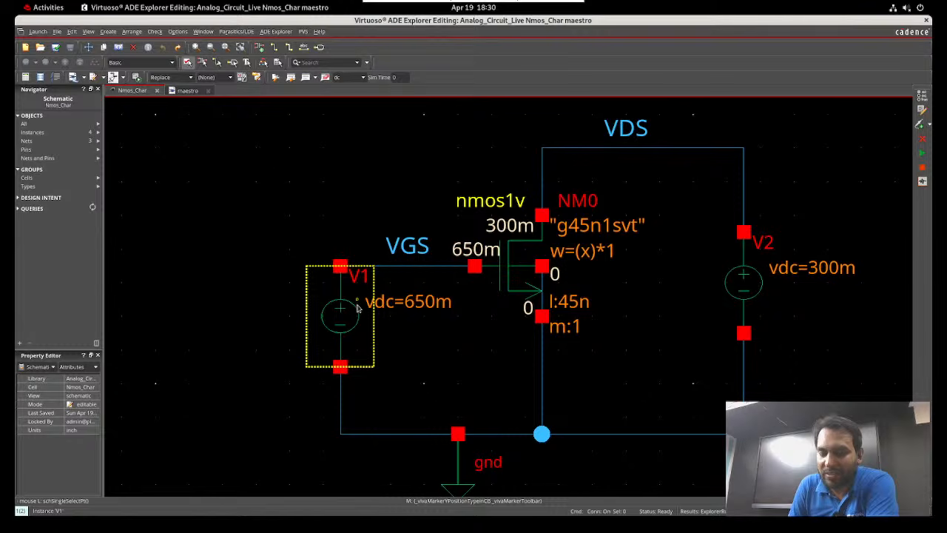
pyautogui.click(189, 91)
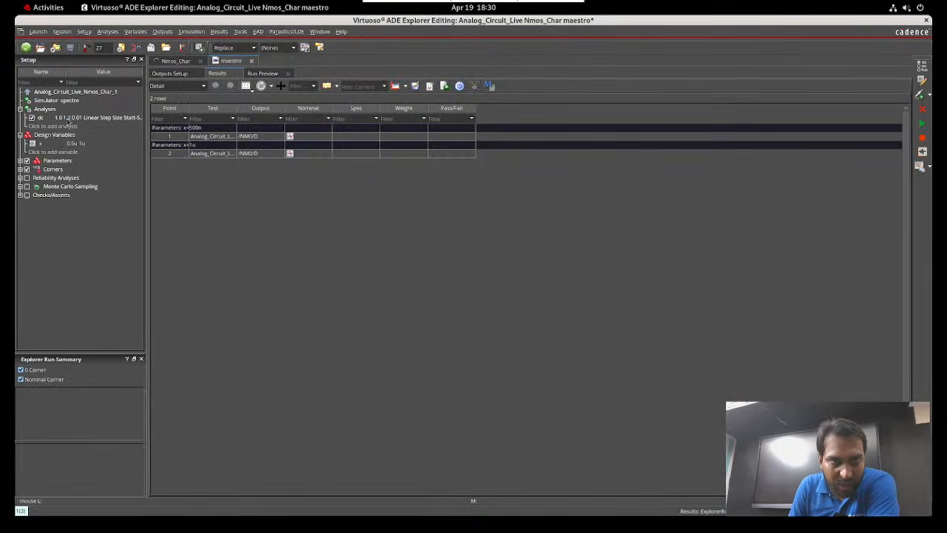
pyautogui.click(75, 119)
pyautogui.doubleClick(75, 119)
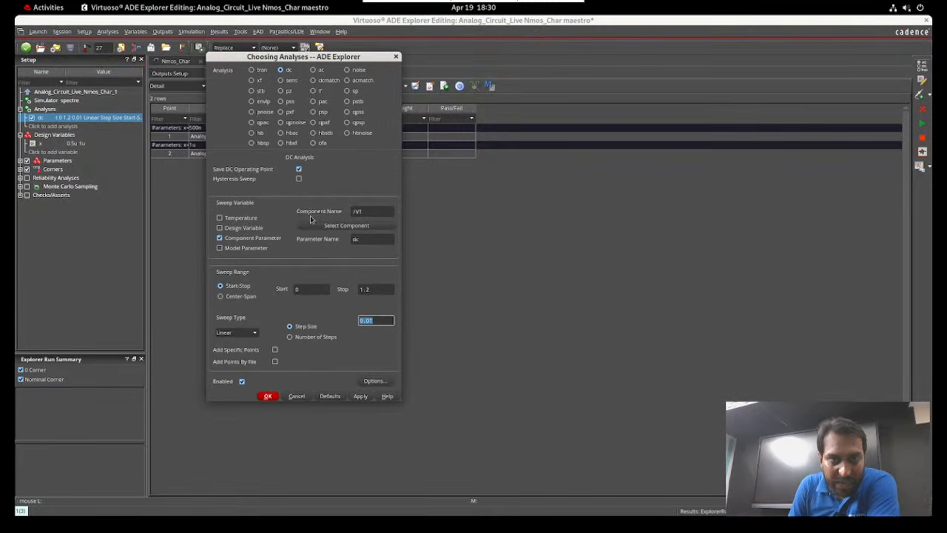
pyautogui.click(370, 213)
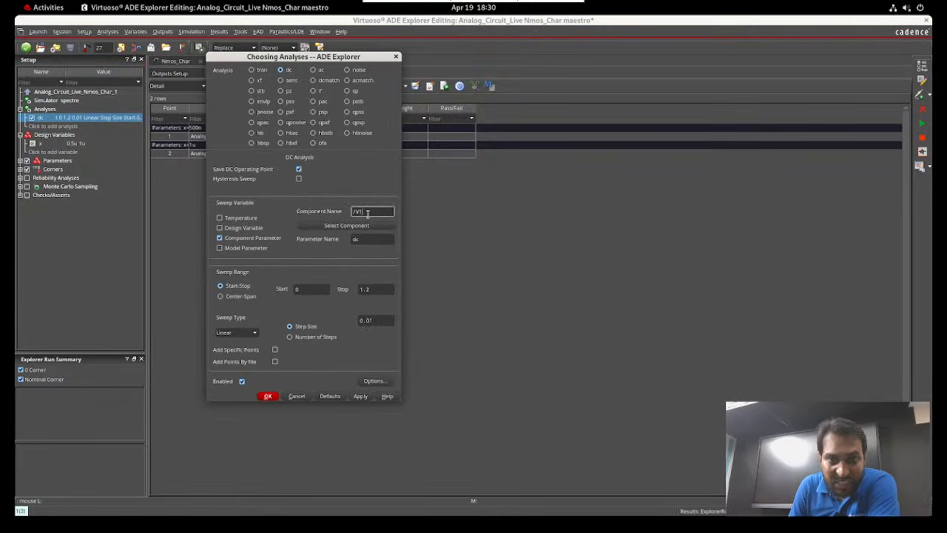
pyautogui.press('BackSpace')
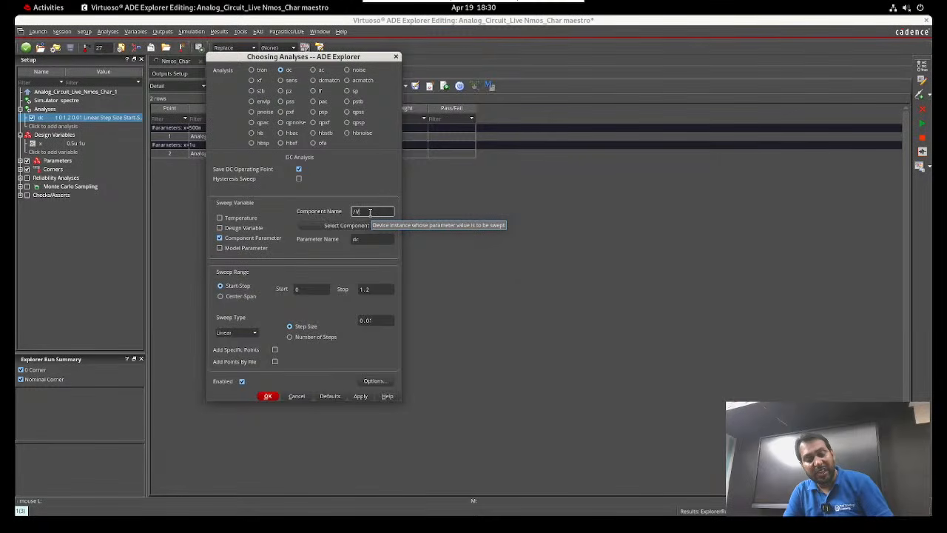
pyautogui.write('2')
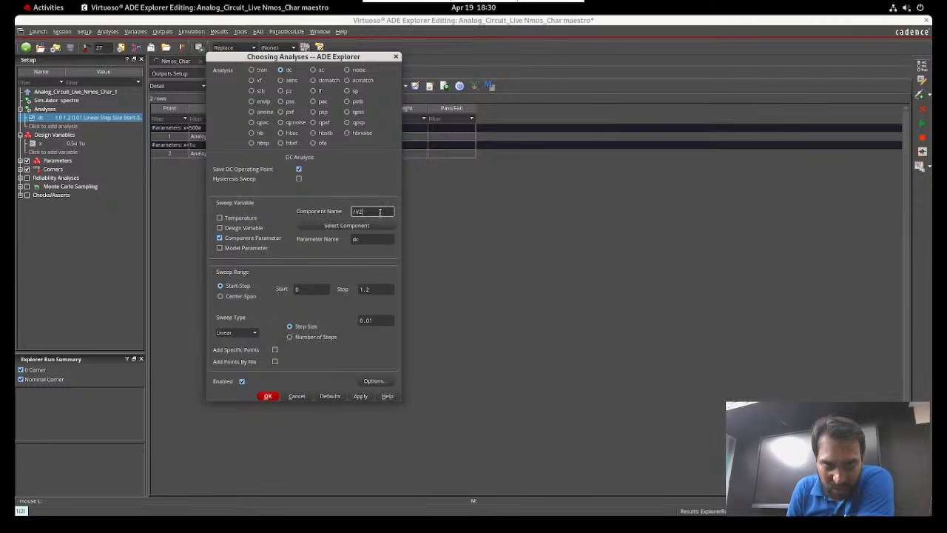
pyautogui.click(268, 397)
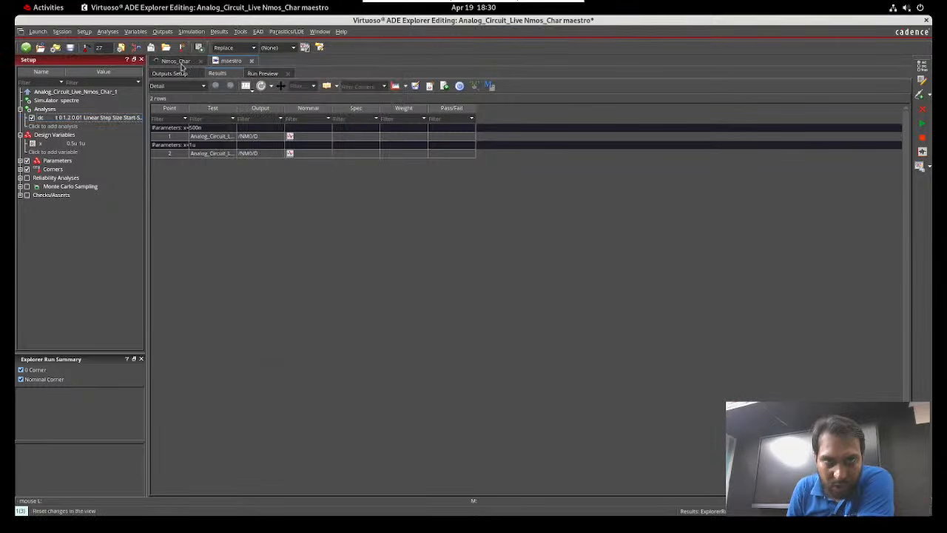
# Run the simulation from maestro with the V2 sweep and maximize the resulting /NM0/D plot window
pyautogui.click(178, 63)
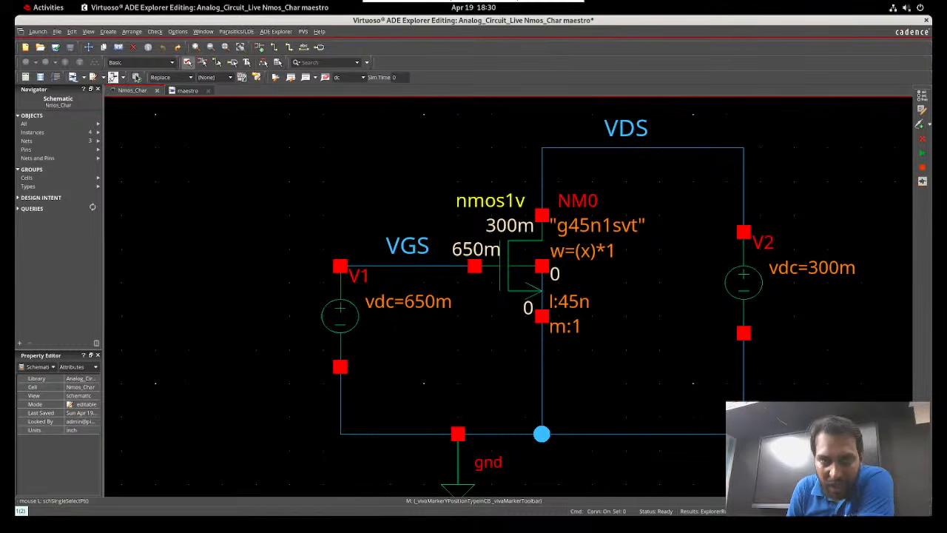
pyautogui.click(185, 91)
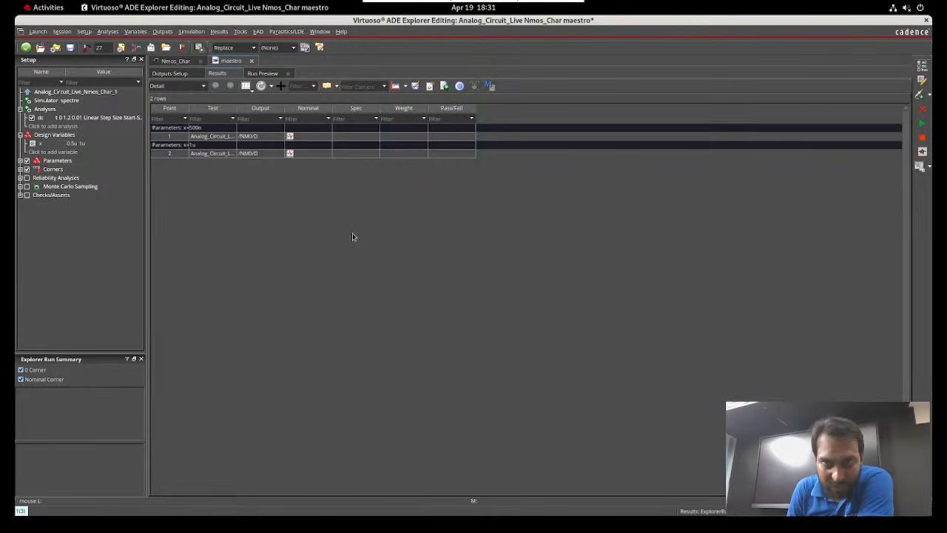
pyautogui.click(922, 129)
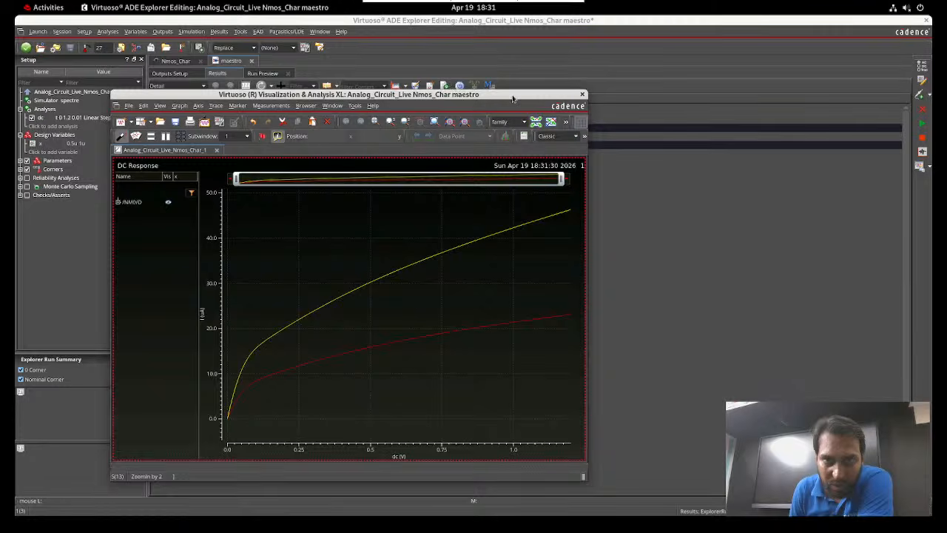
pyautogui.doubleClick(456, 93)
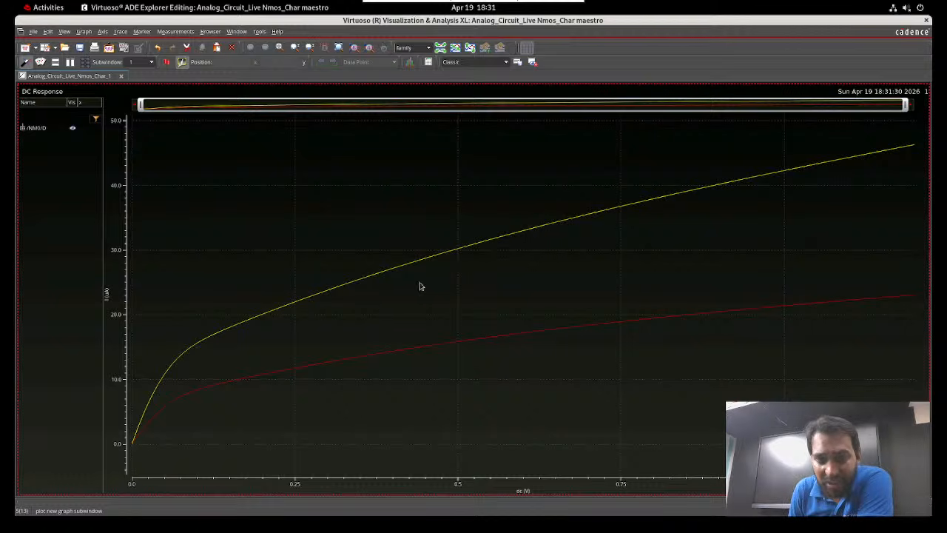
pyautogui.moveTo(402, 274)
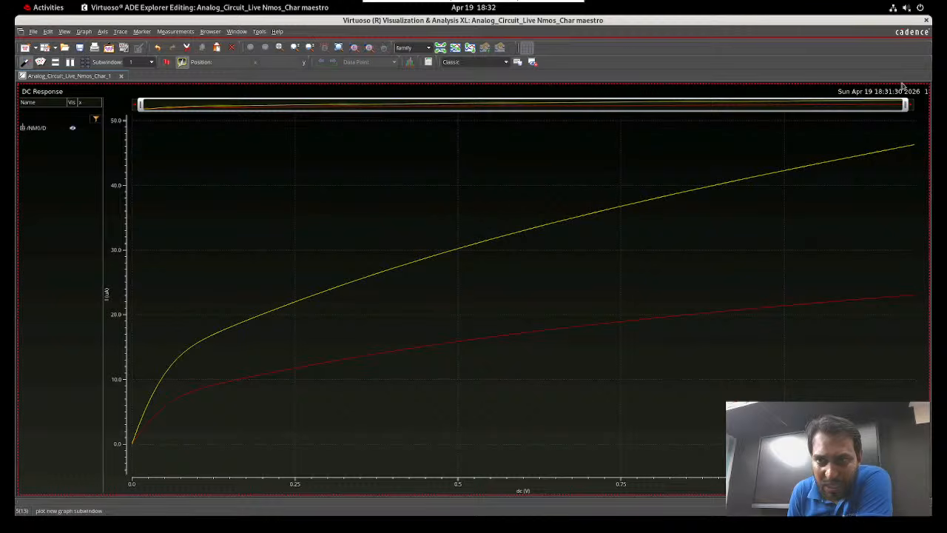
# Close the drain-current plot and return to the Nmos_Char schematic
pyautogui.click(926, 21)
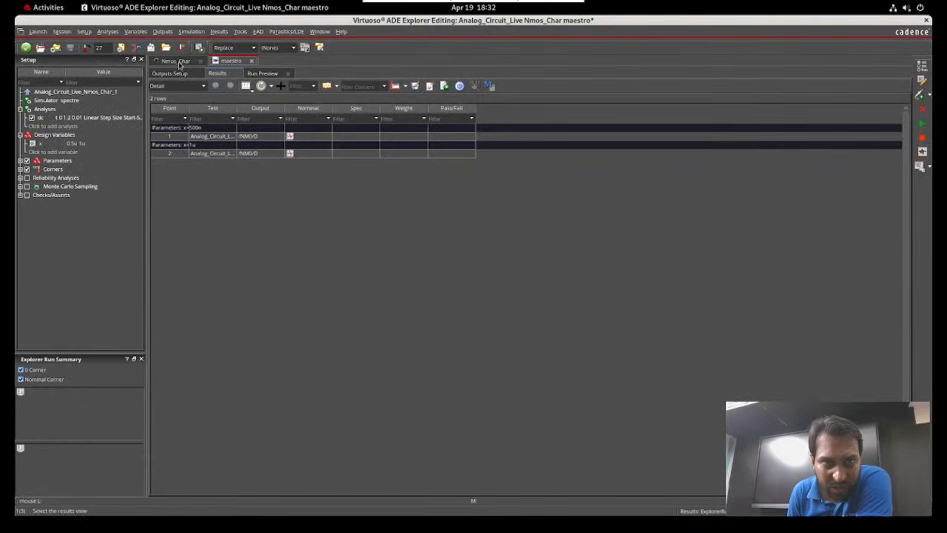
pyautogui.click(178, 62)
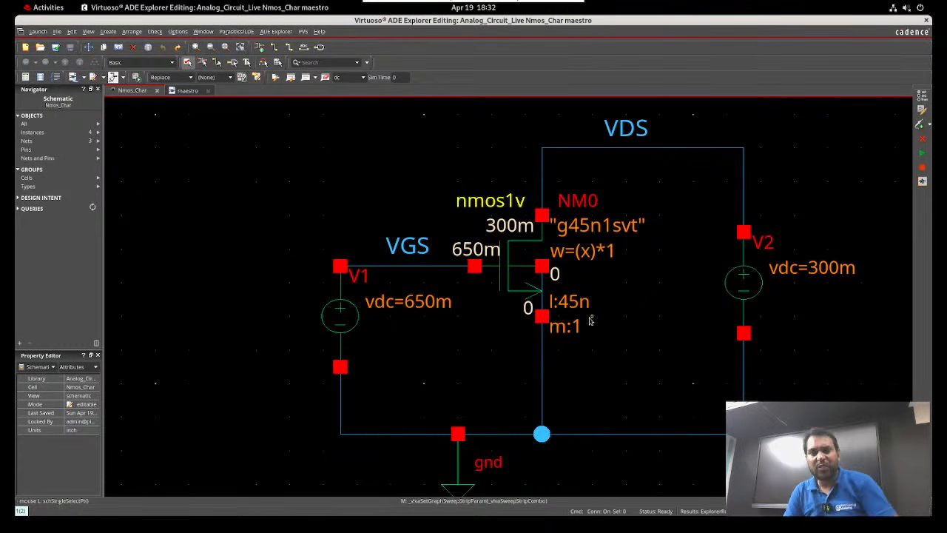
# Set the length of transistor NM0 to 0.5u in its object properties, and check and save the schematic
pyautogui.click(521, 302)
pyautogui.press('q')
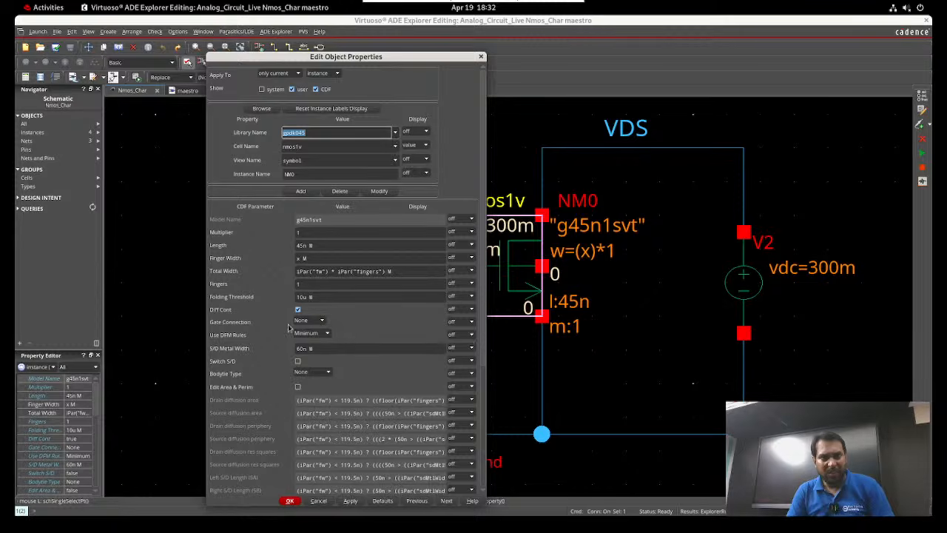
pyautogui.doubleClick(306, 245)
pyautogui.write('0.5u')
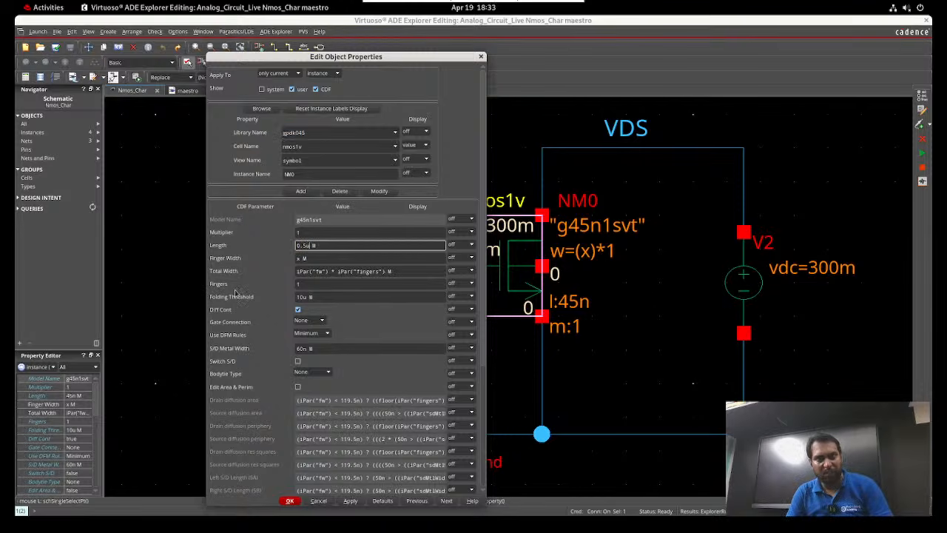
pyautogui.press('Tab')
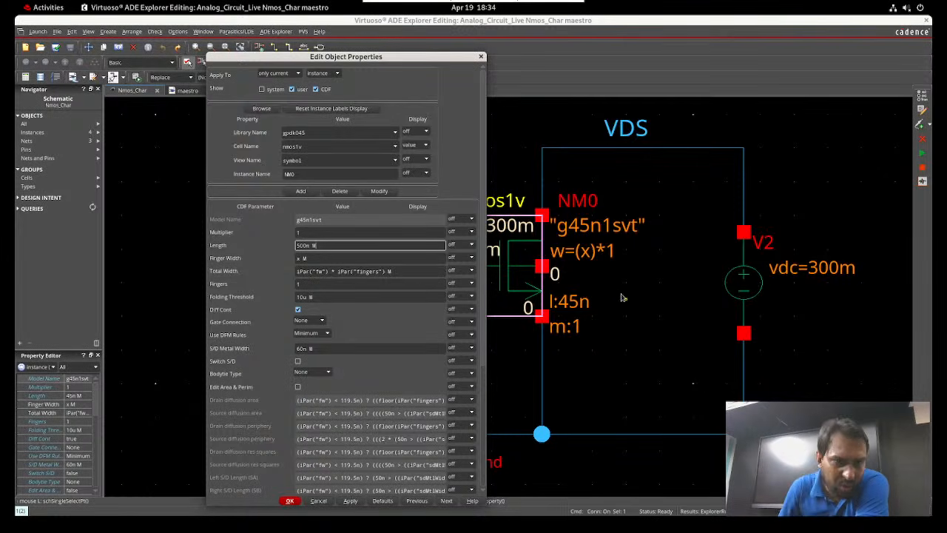
pyautogui.click(290, 501)
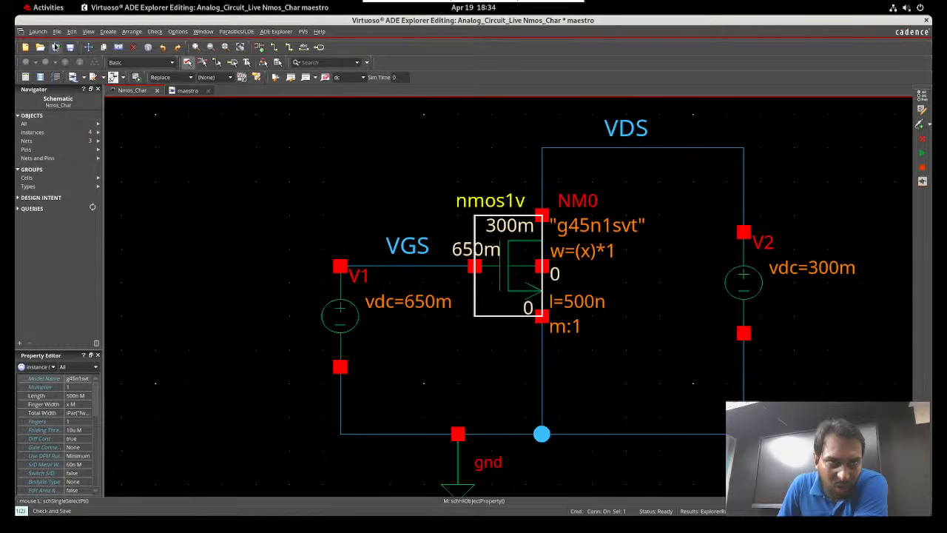
pyautogui.click(55, 47)
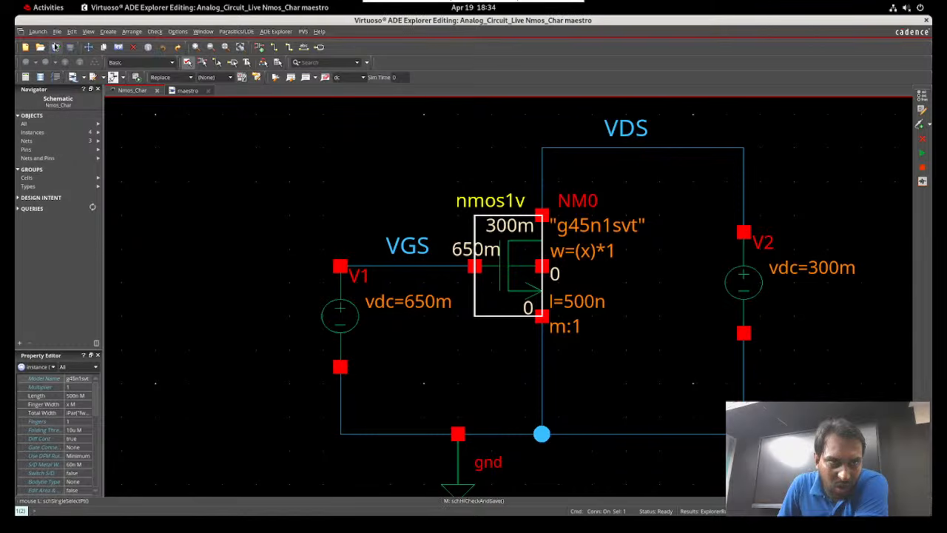
# Check and save the Nmos_Char schematic again, rerun the simulation, and maximize the resulting drain-current plot window
pyautogui.click(188, 91)
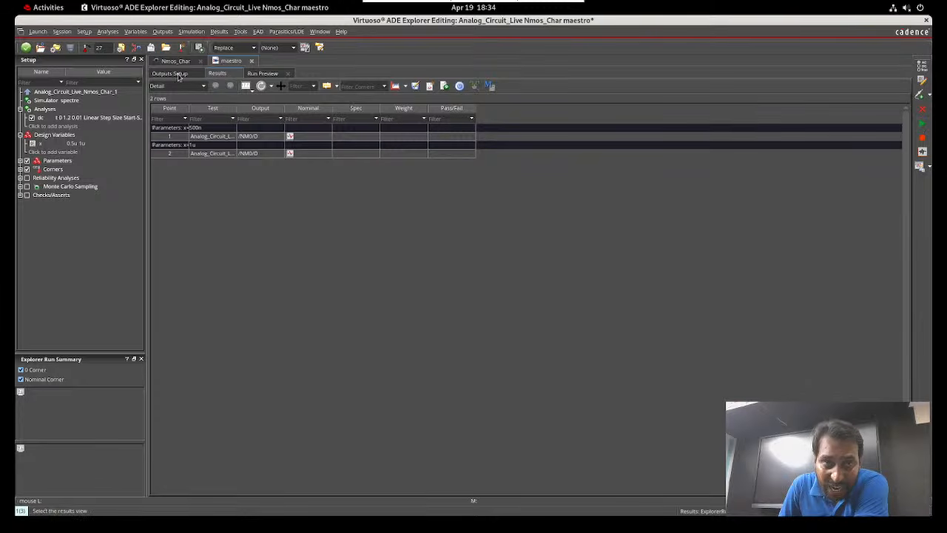
pyautogui.click(175, 60)
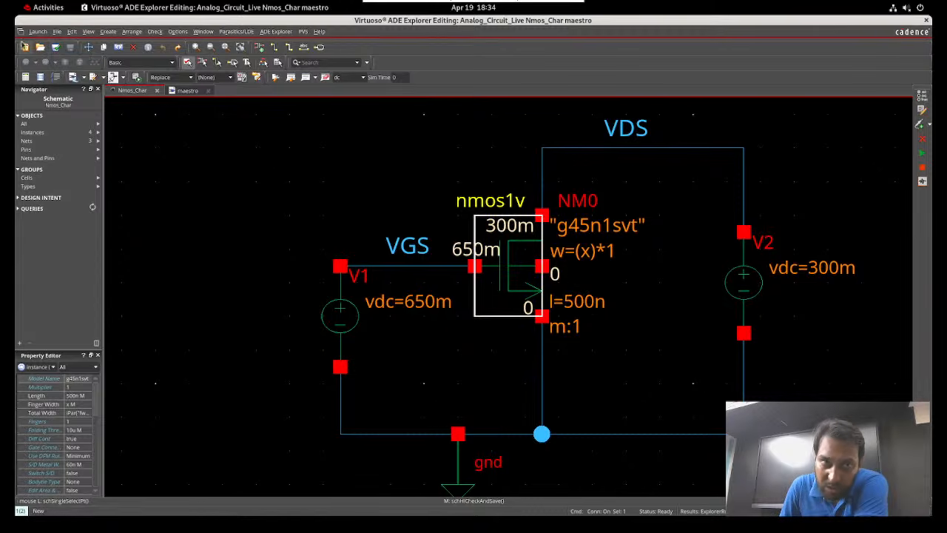
pyautogui.click(54, 50)
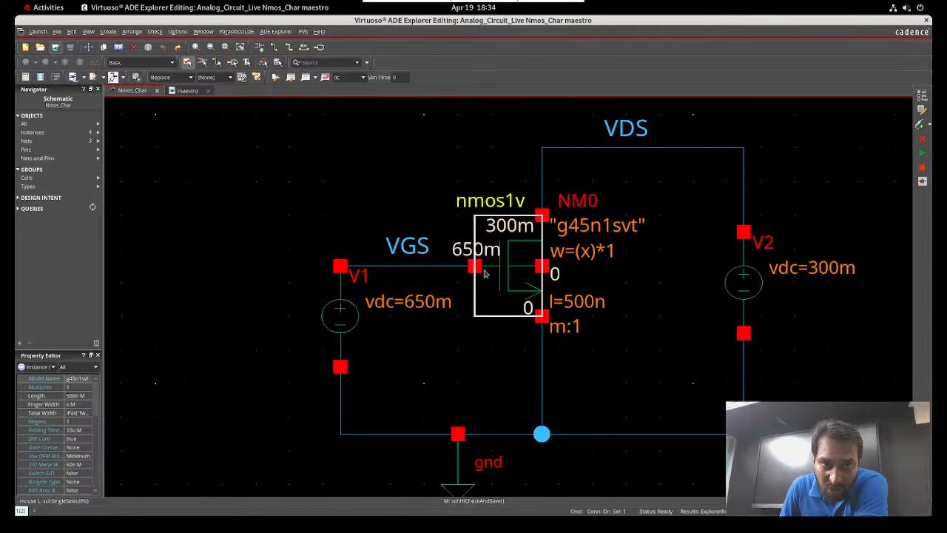
pyautogui.click(922, 154)
pyautogui.click(188, 91)
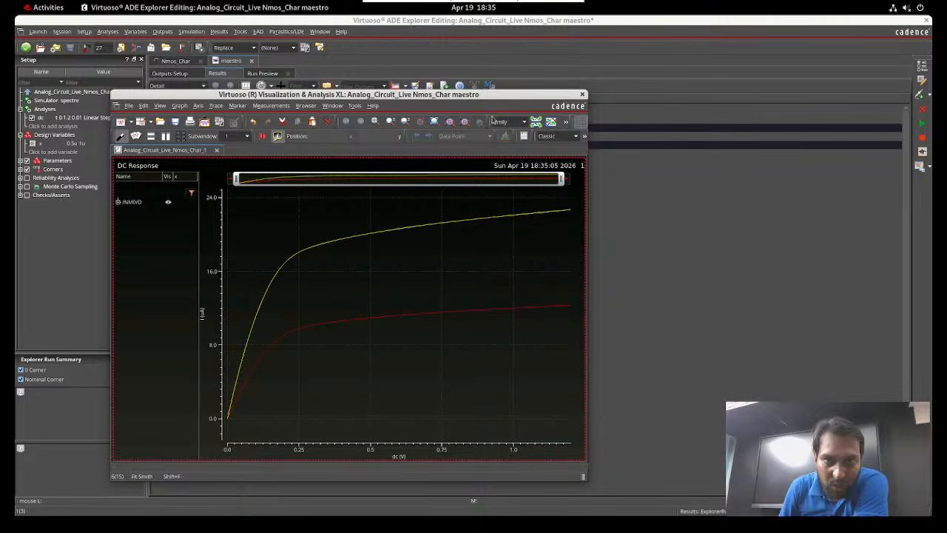
pyautogui.doubleClick(516, 96)
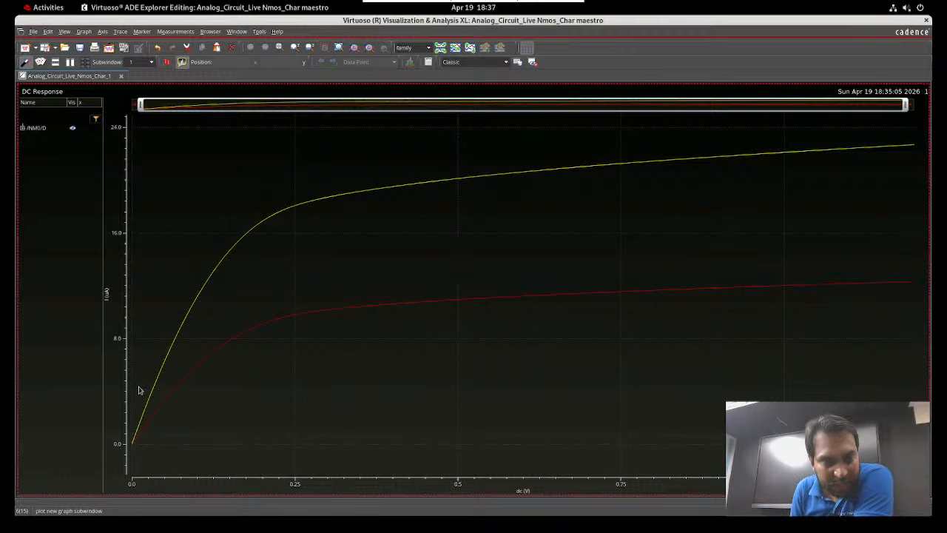
# Expand the /NM0/D trace group and highlight the x=500n and x=1.0u drain-current curves in turn
pyautogui.click(22, 128)
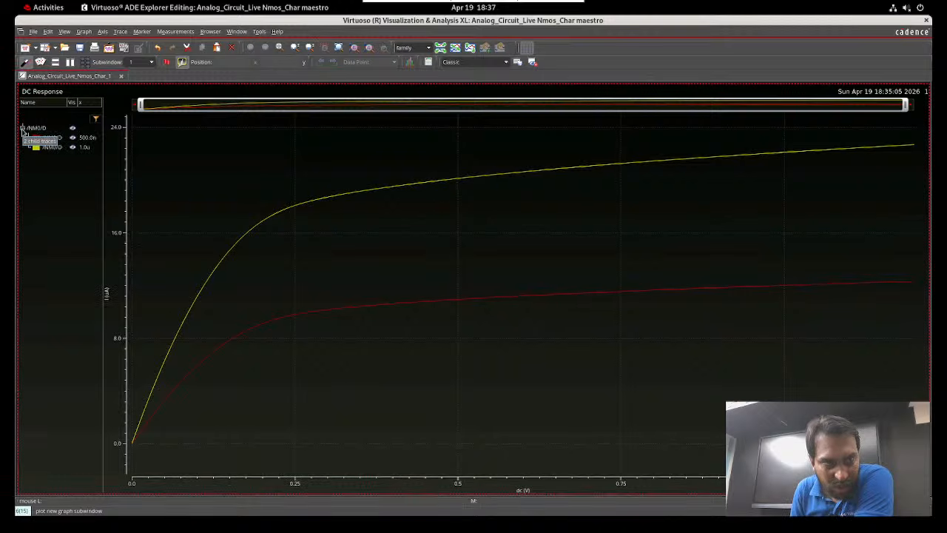
pyautogui.click(61, 139)
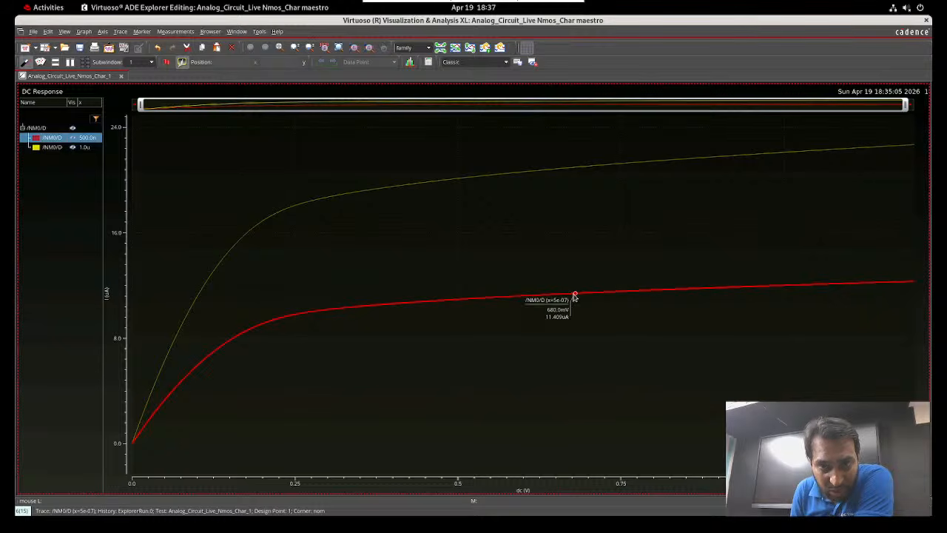
pyautogui.click(51, 148)
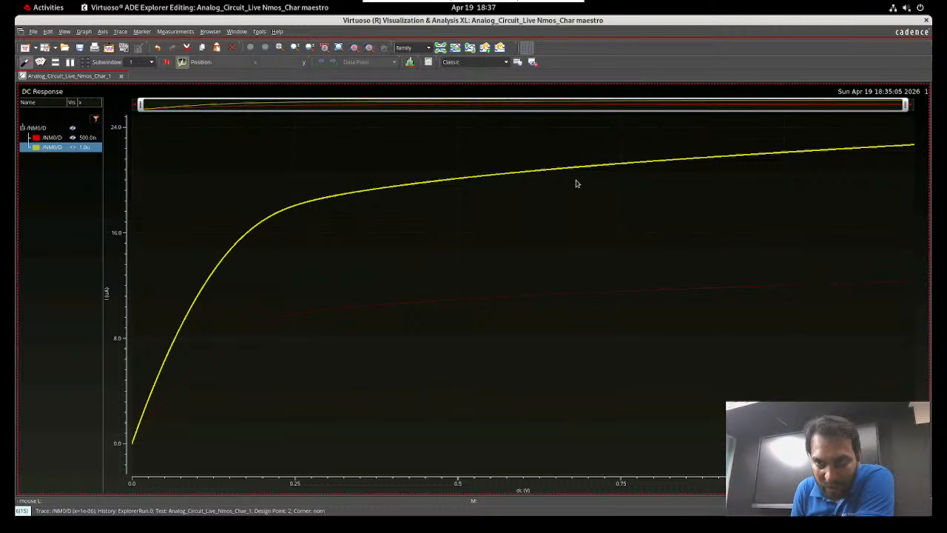
pyautogui.moveTo(603, 169)
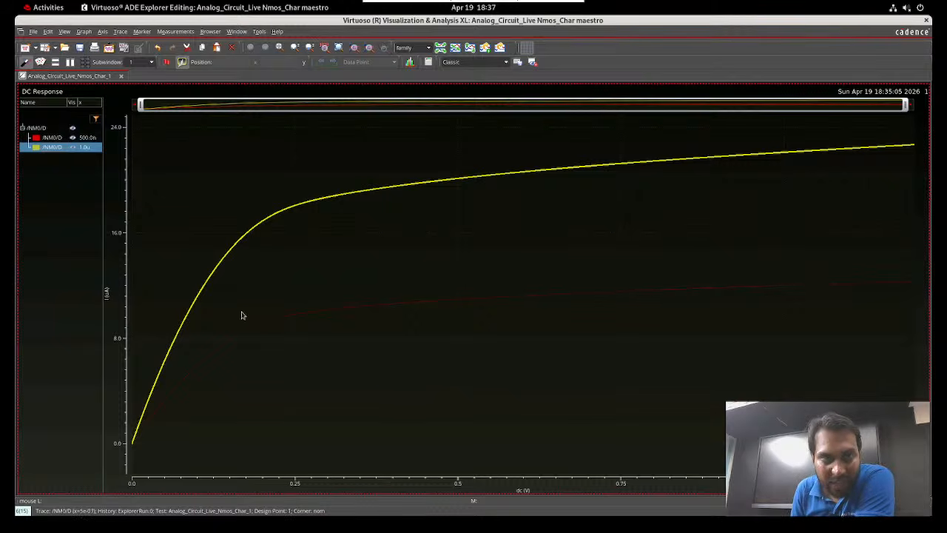
# Switch the waveform window to the Browser workspace and append NM0:region from the dc results to the graph
pyautogui.click(507, 62)
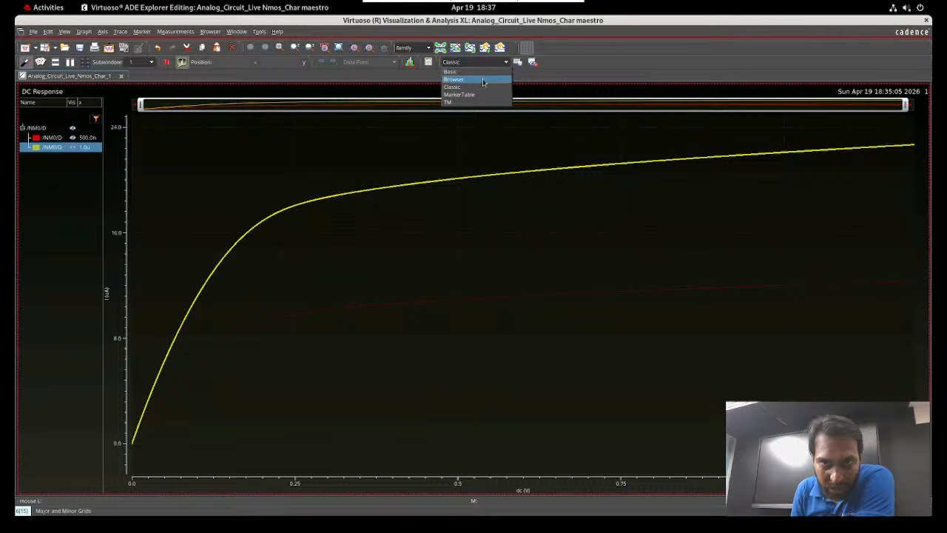
pyautogui.click(477, 79)
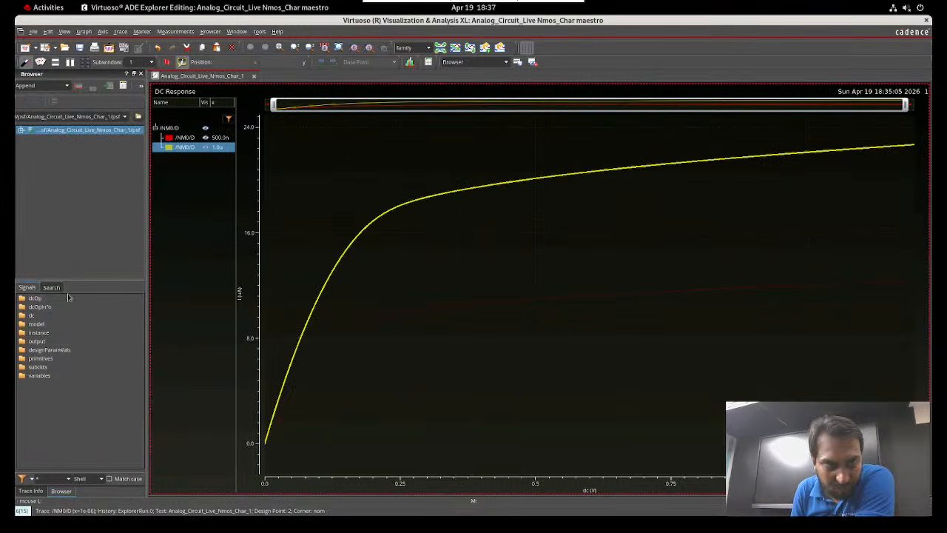
pyautogui.doubleClick(53, 319)
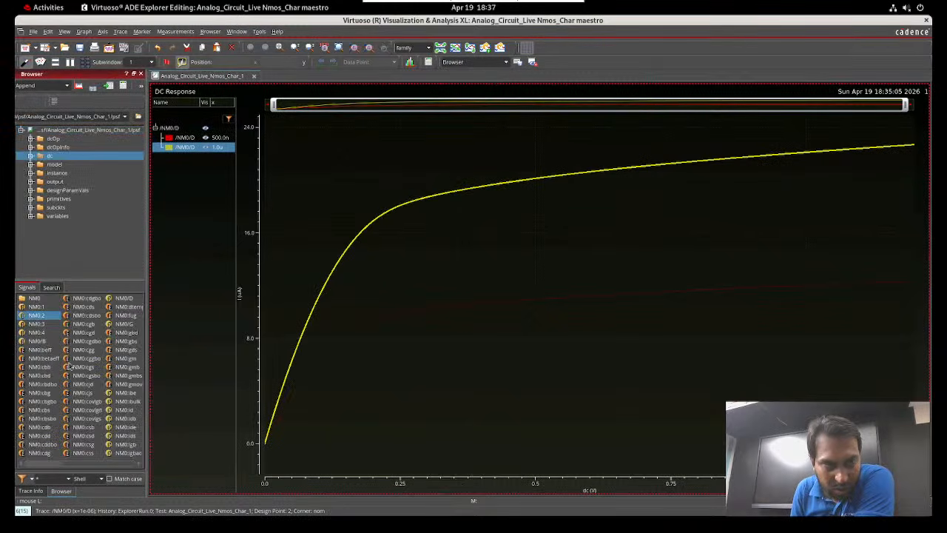
pyautogui.click(137, 466)
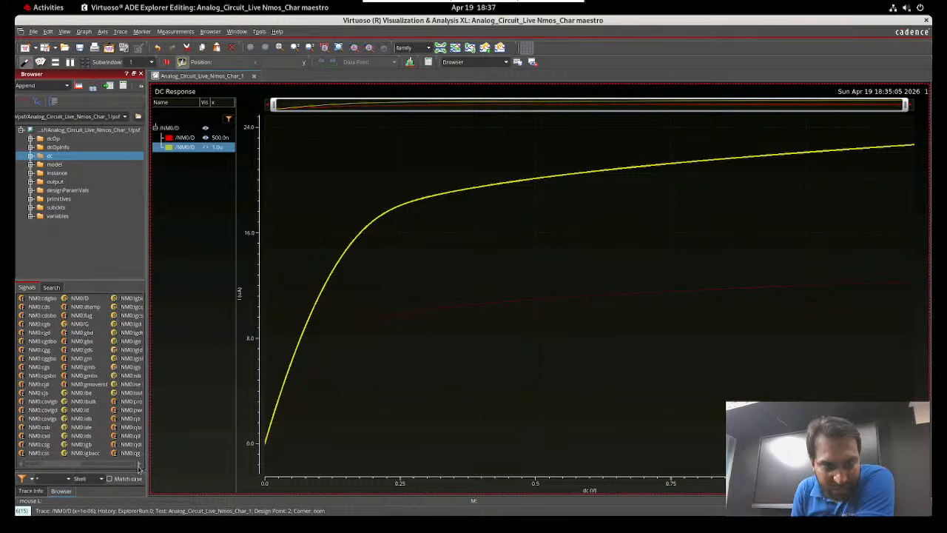
pyautogui.click(137, 466)
pyautogui.click(138, 466)
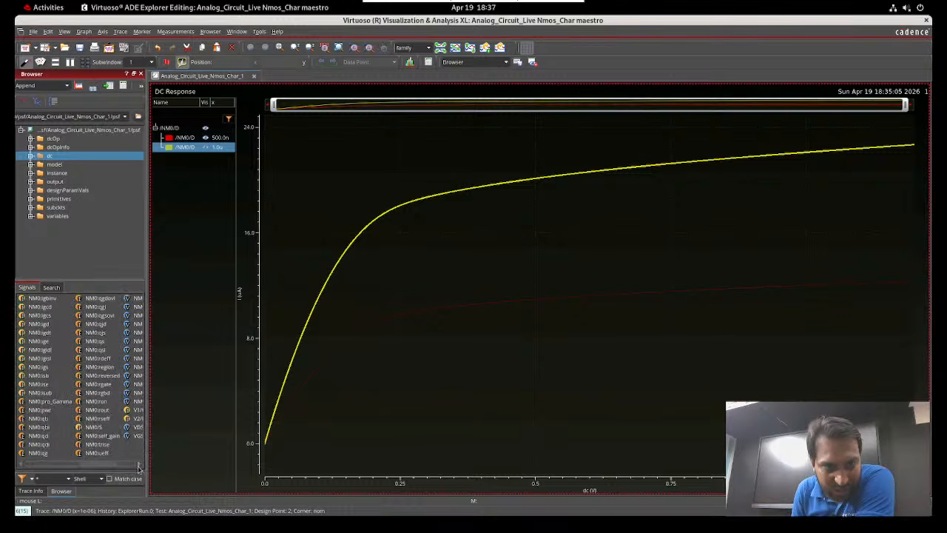
pyautogui.click(138, 466)
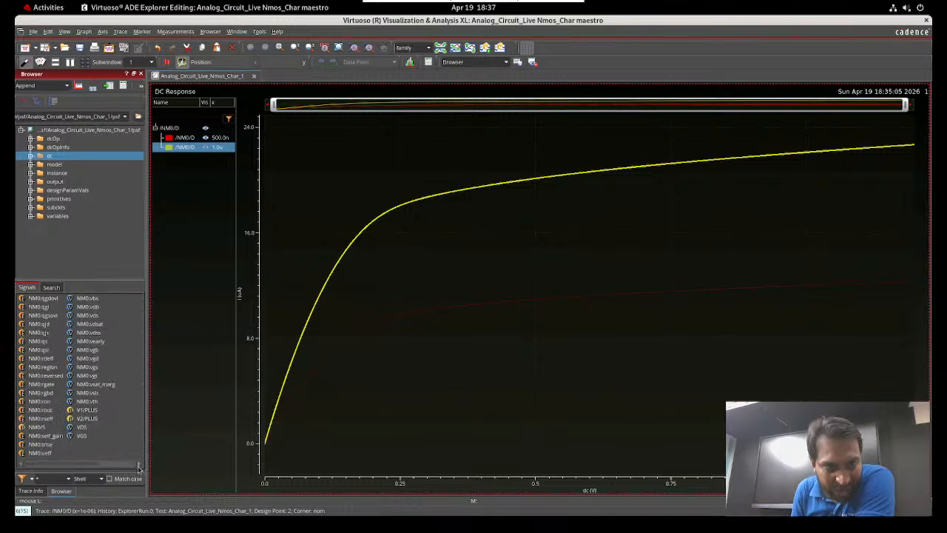
pyautogui.doubleClick(42, 368)
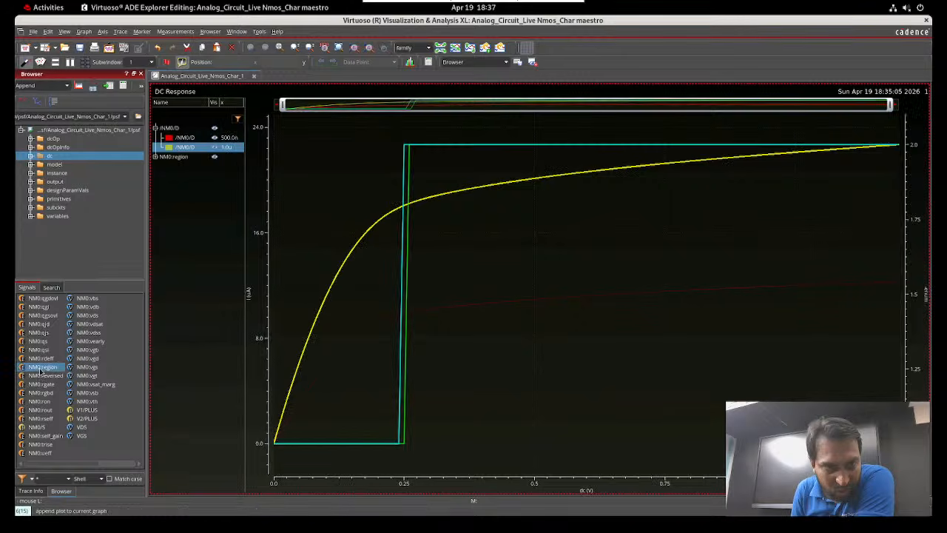
# Expand NM0:region, hide the x=1.0u region and drain-current traces, and inspect the x=500n region curve
pyautogui.click(155, 157)
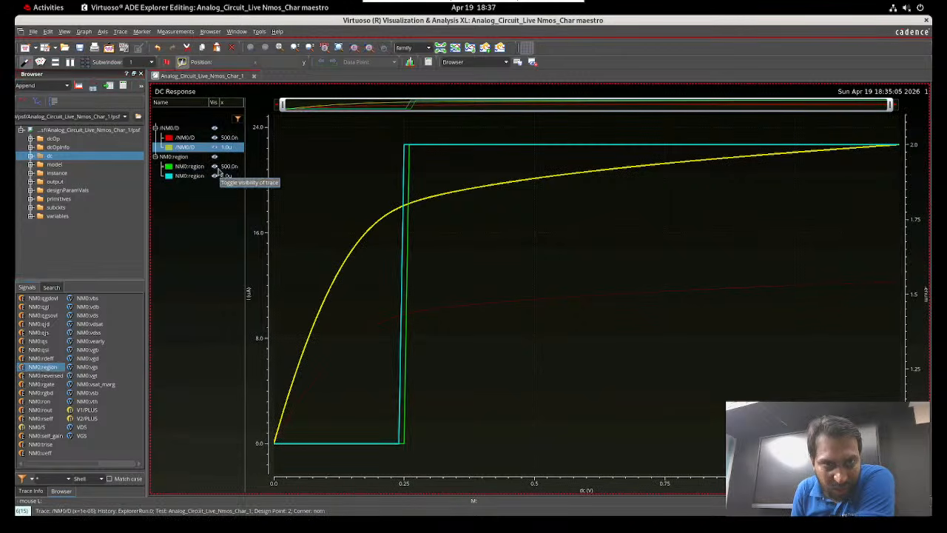
pyautogui.click(215, 175)
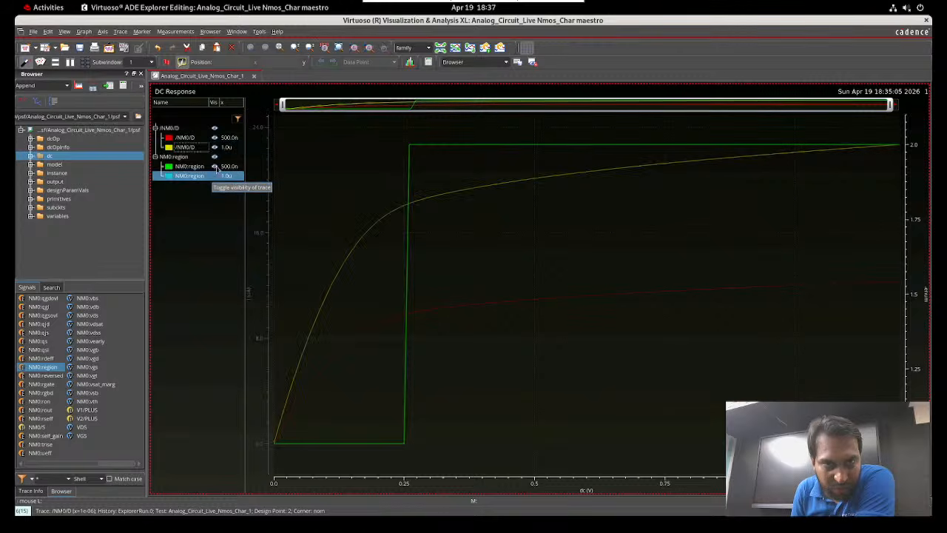
pyautogui.click(216, 147)
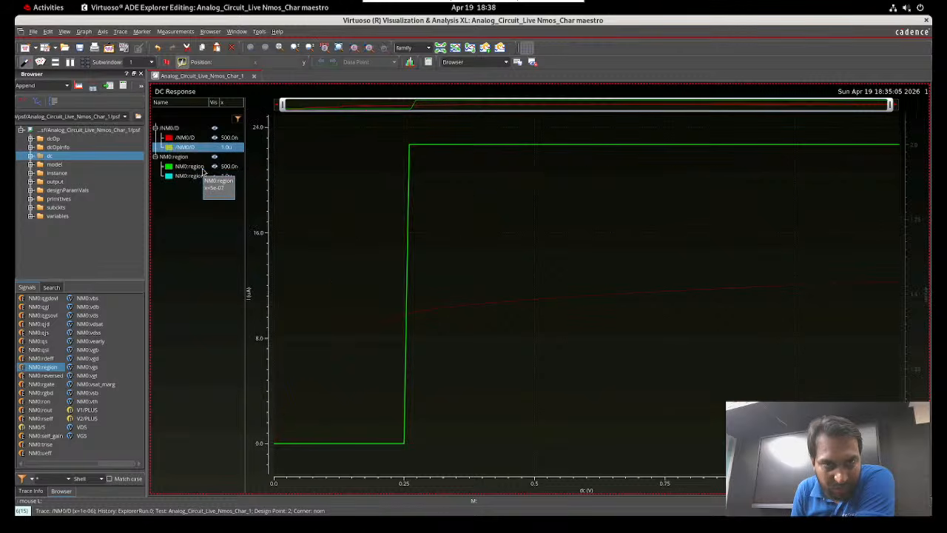
pyautogui.click(204, 167)
pyautogui.moveTo(331, 444)
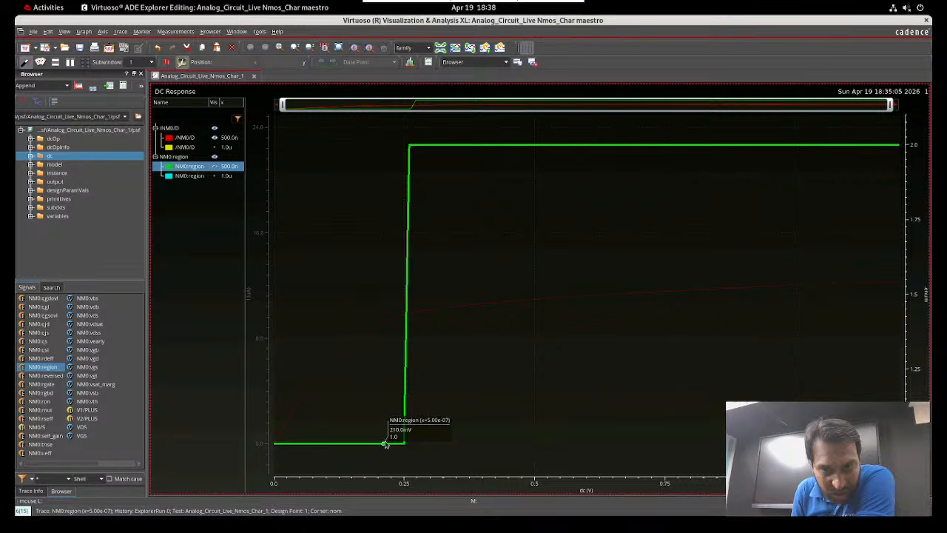
pyautogui.moveTo(502, 146)
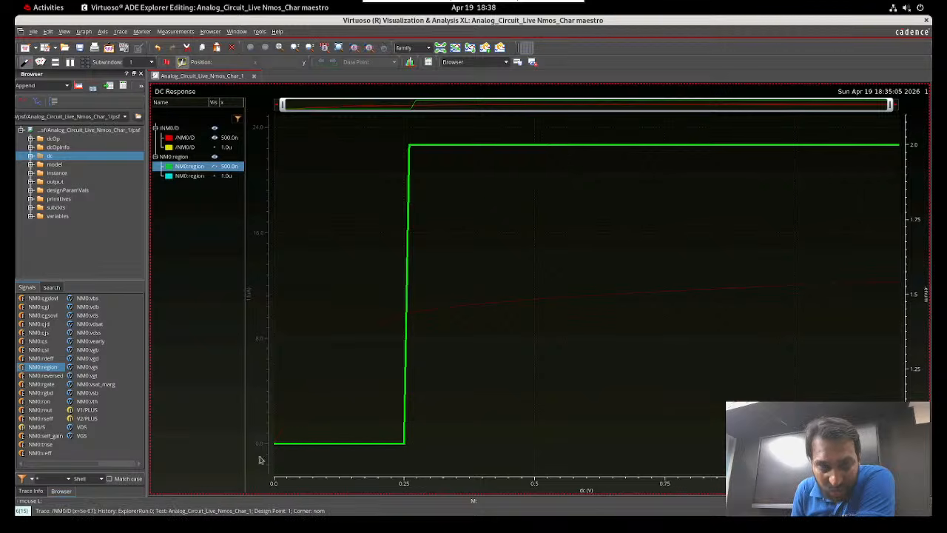
pyautogui.moveTo(426, 151)
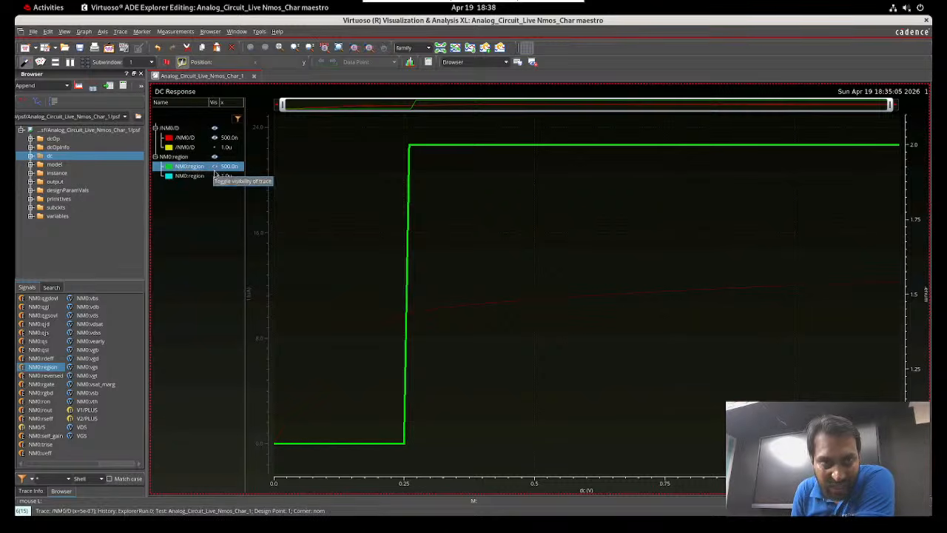
# Show the x=1.0u region and drain-current traces and hide the x=500n ones
pyautogui.click(216, 176)
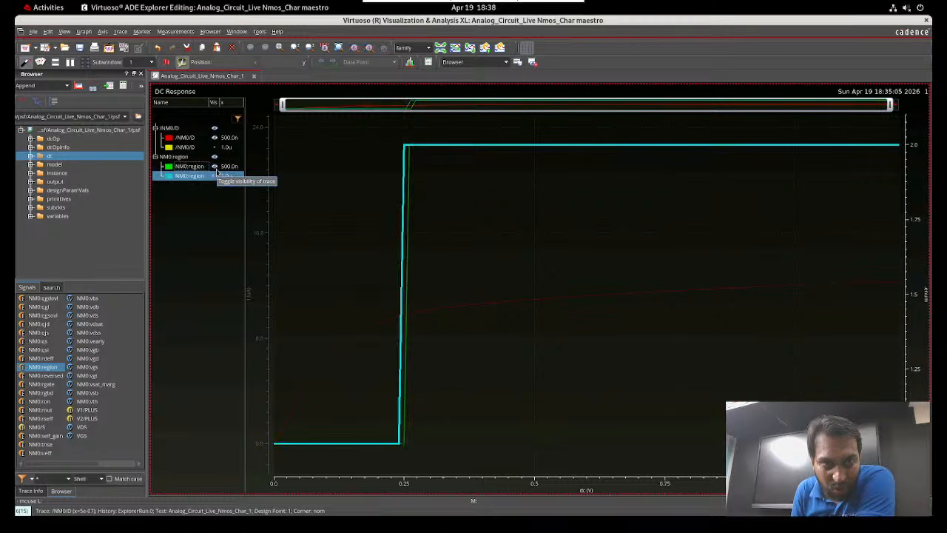
pyautogui.click(215, 167)
pyautogui.click(215, 137)
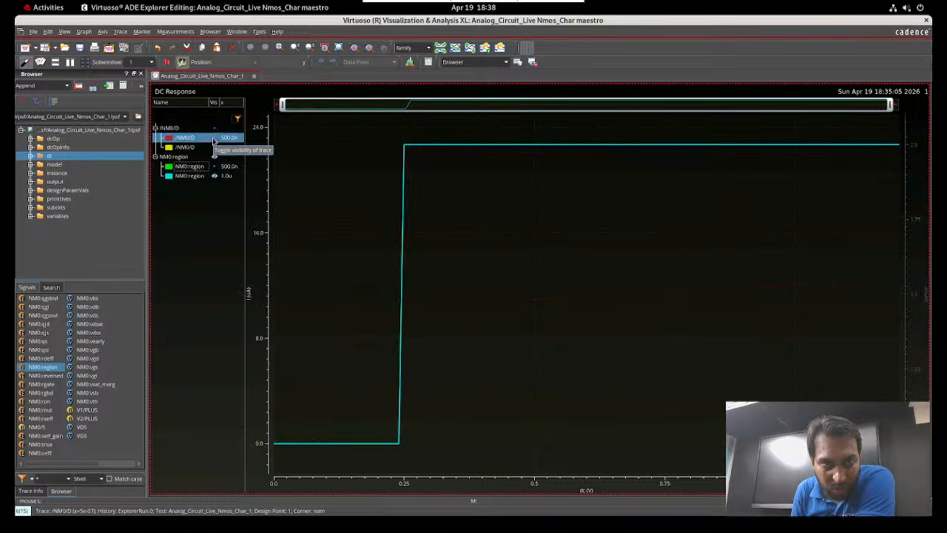
pyautogui.click(215, 147)
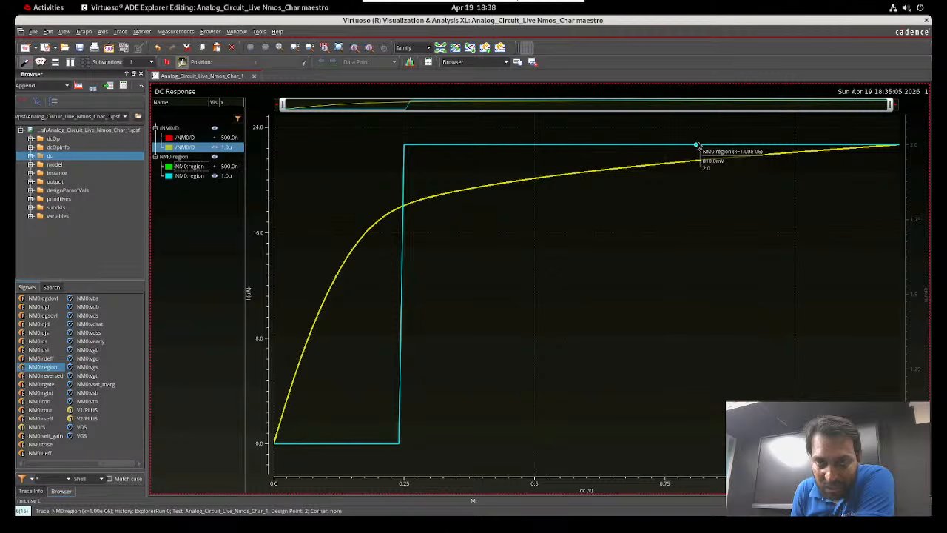
# Show the x=500n region trace again and place delta markers A at 0 V and B at 240 mV along the lower region level
pyautogui.click(214, 168)
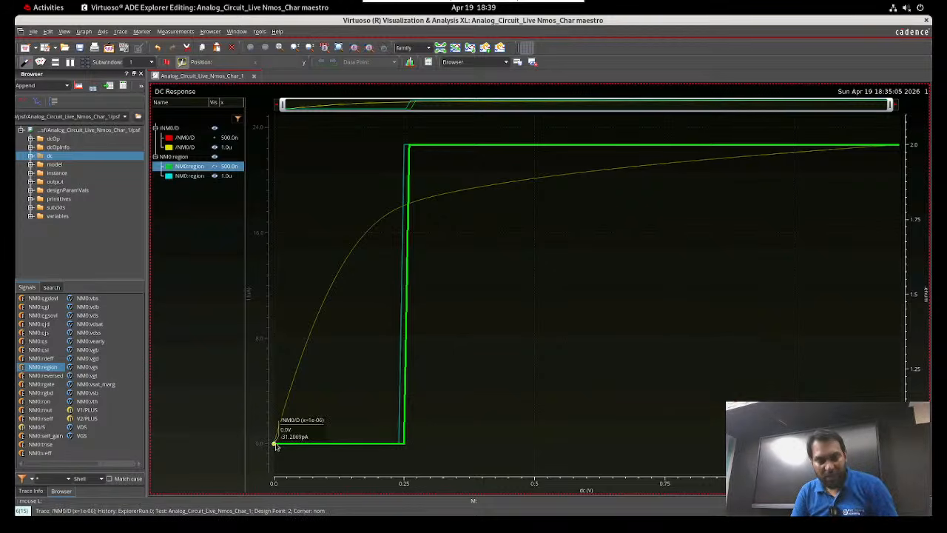
pyautogui.press('a')
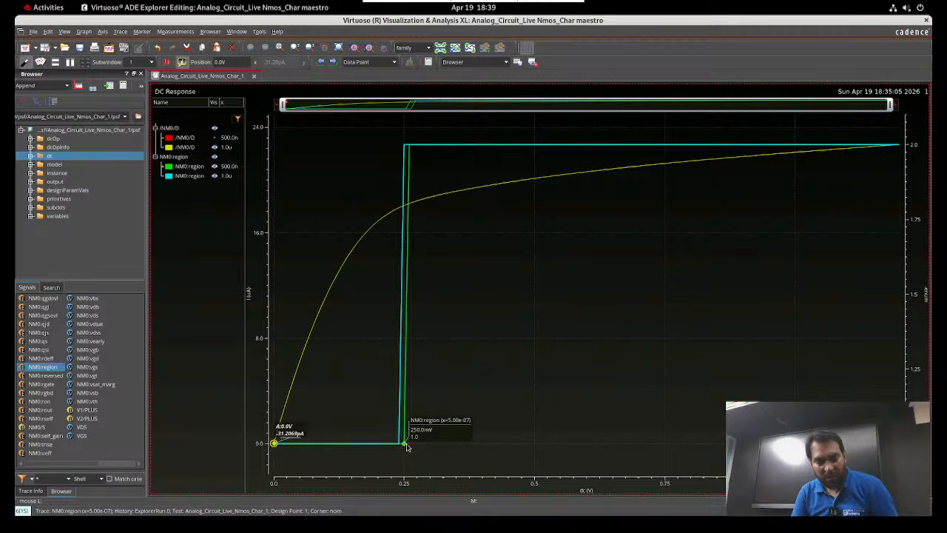
pyautogui.press('b')
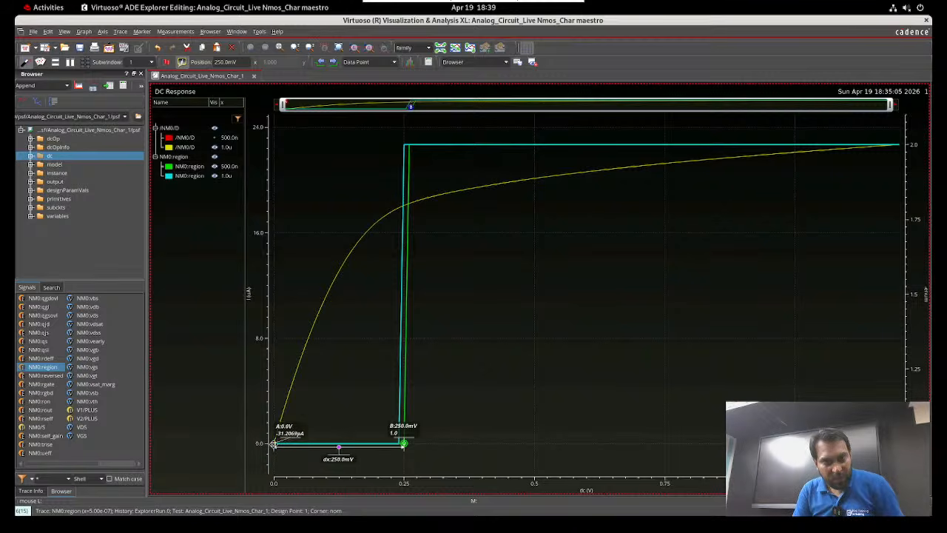
pyautogui.click(274, 444)
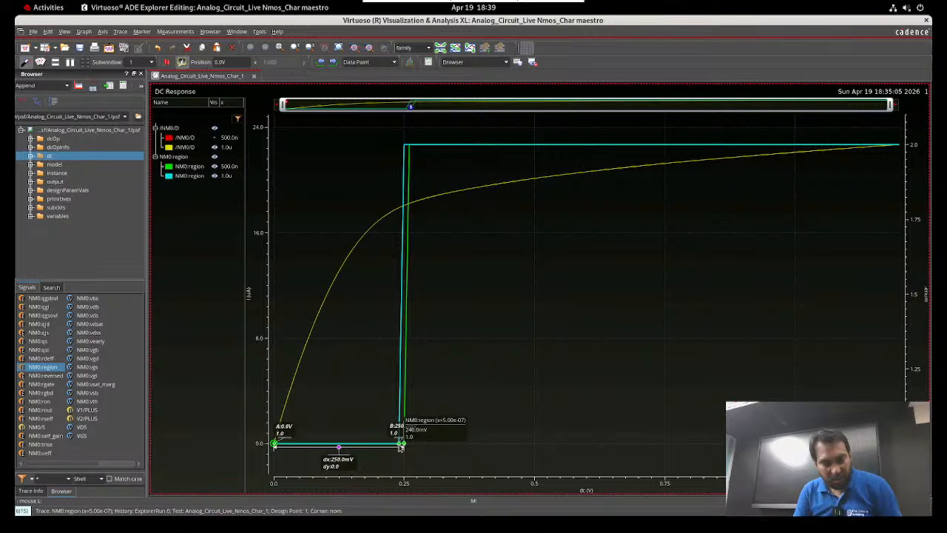
pyautogui.moveTo(400, 446); pyautogui.dragTo(397, 444)
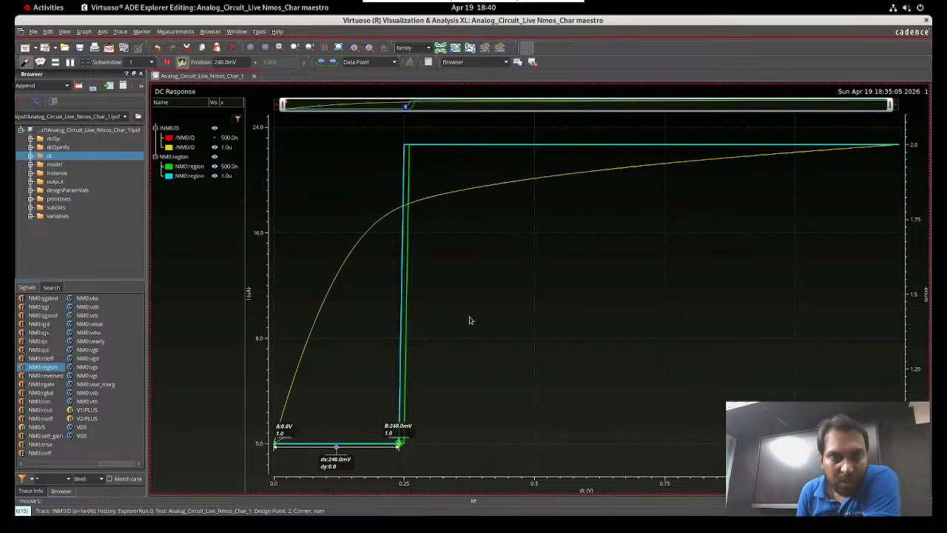
# Append NM0:gm from the dc results to the graph, expand it, and inspect its x=500n and x=1.0u curves
pyautogui.click(83, 466)
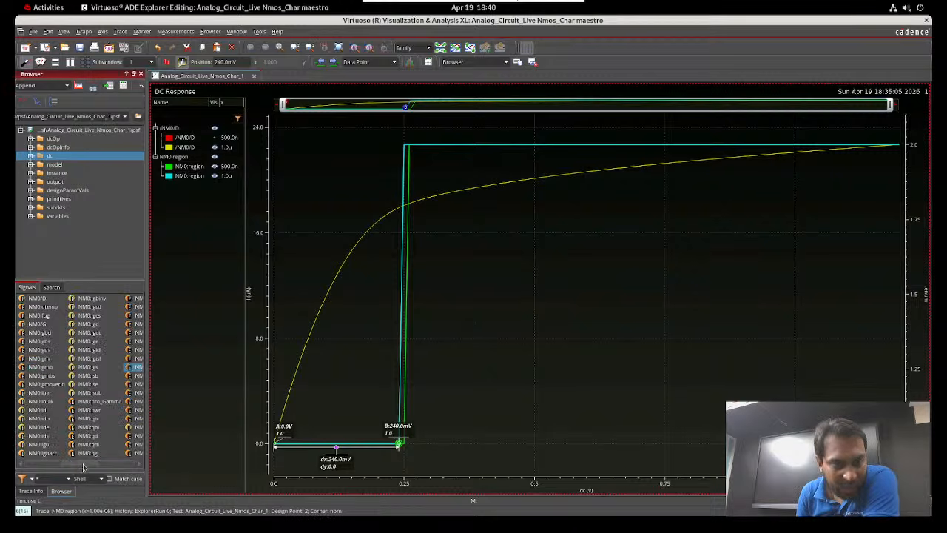
pyautogui.doubleClick(40, 360)
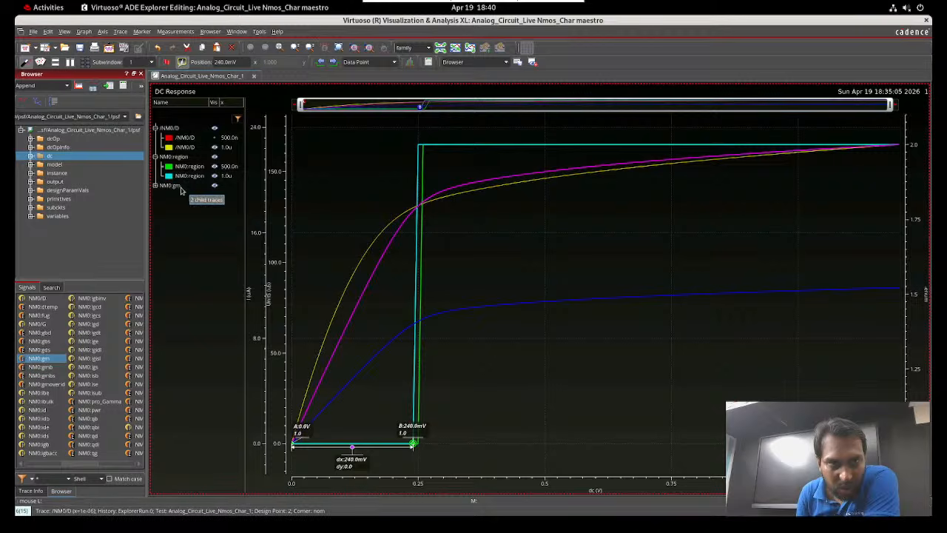
pyautogui.click(156, 186)
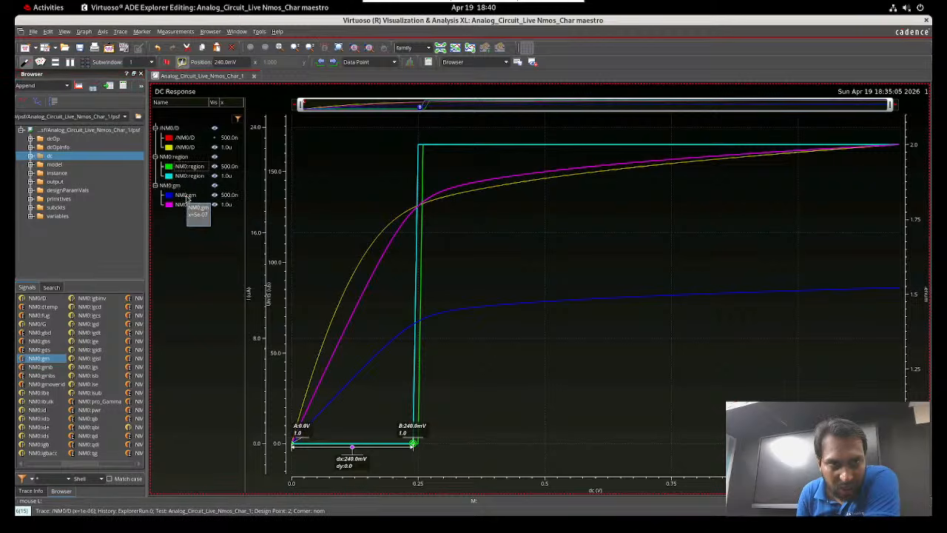
pyautogui.click(185, 194)
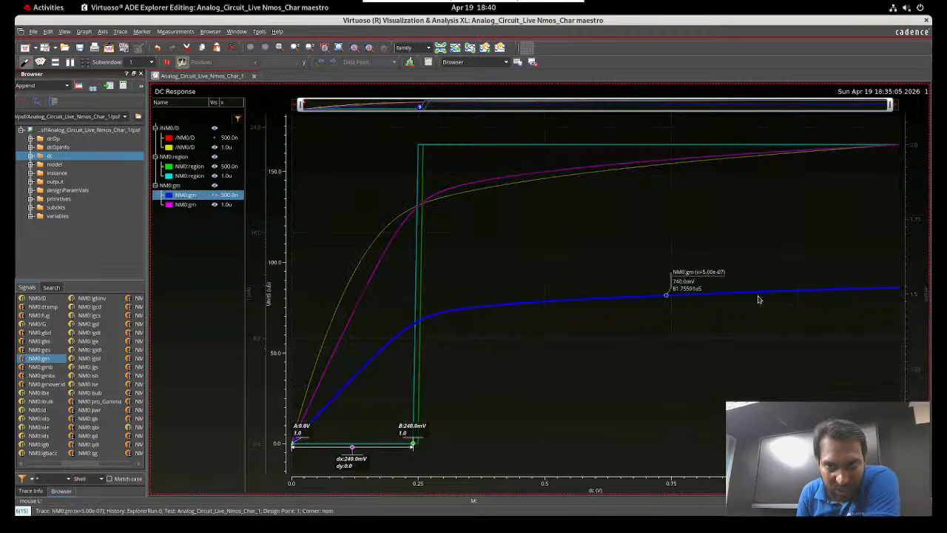
pyautogui.click(184, 205)
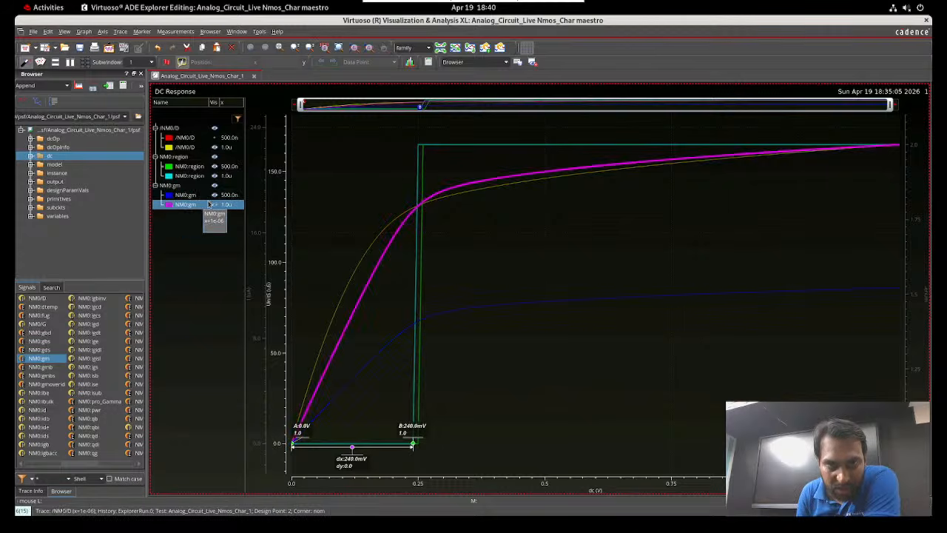
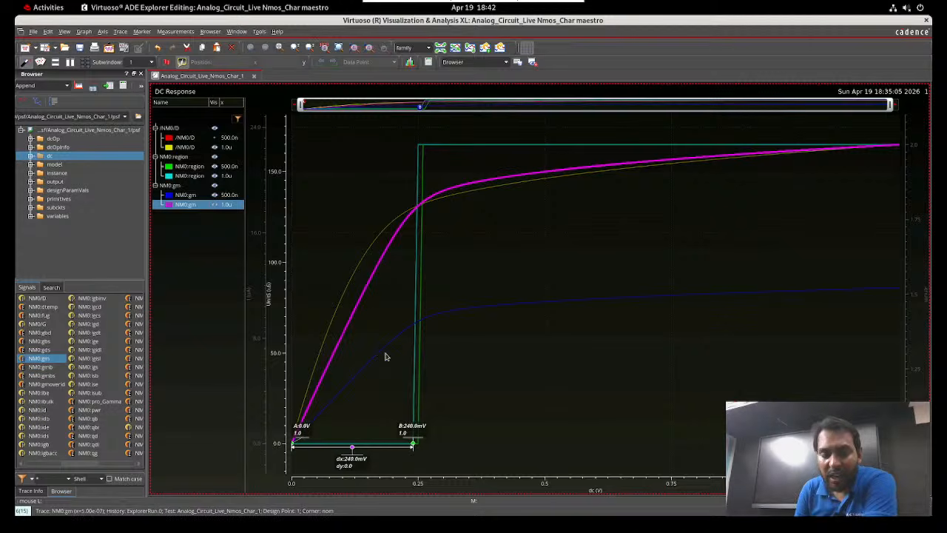
pyautogui.moveTo(382, 354)
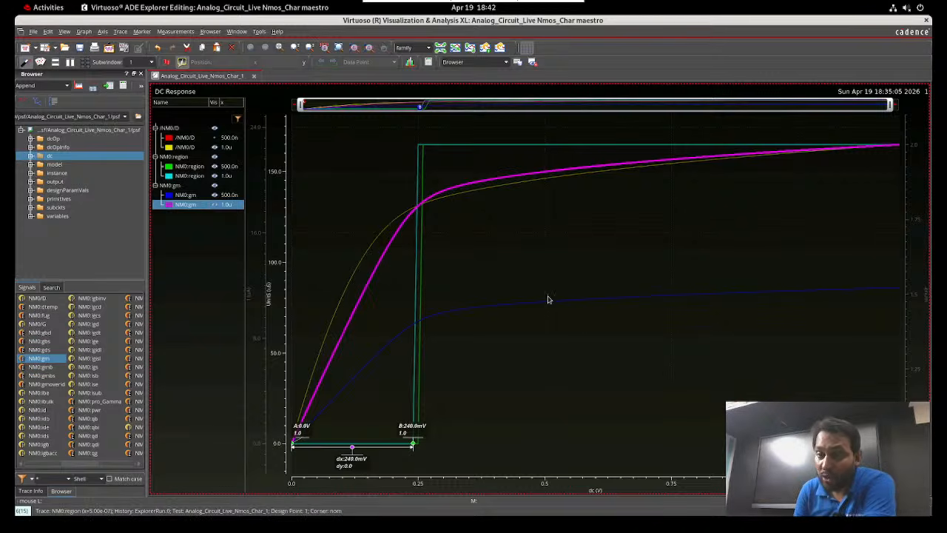
pyautogui.moveTo(549, 304)
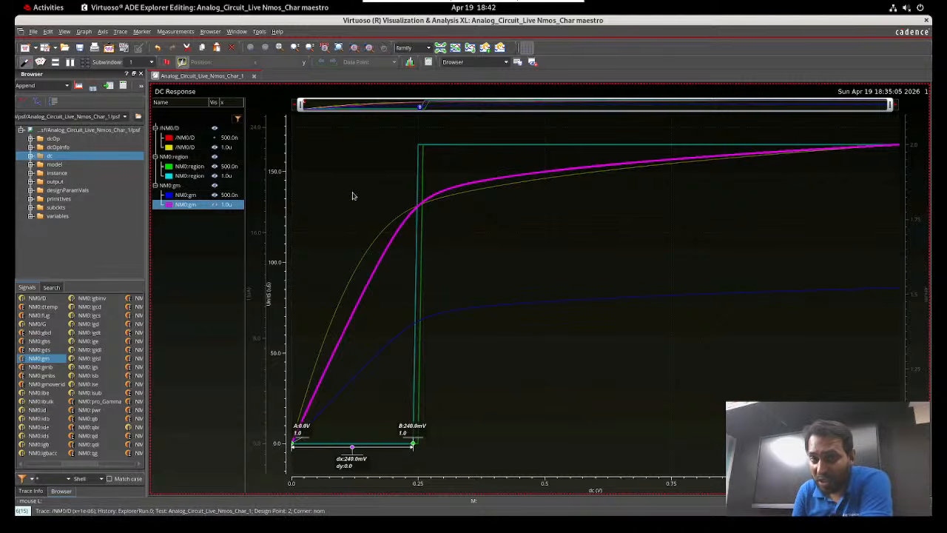
pyautogui.moveTo(417, 200)
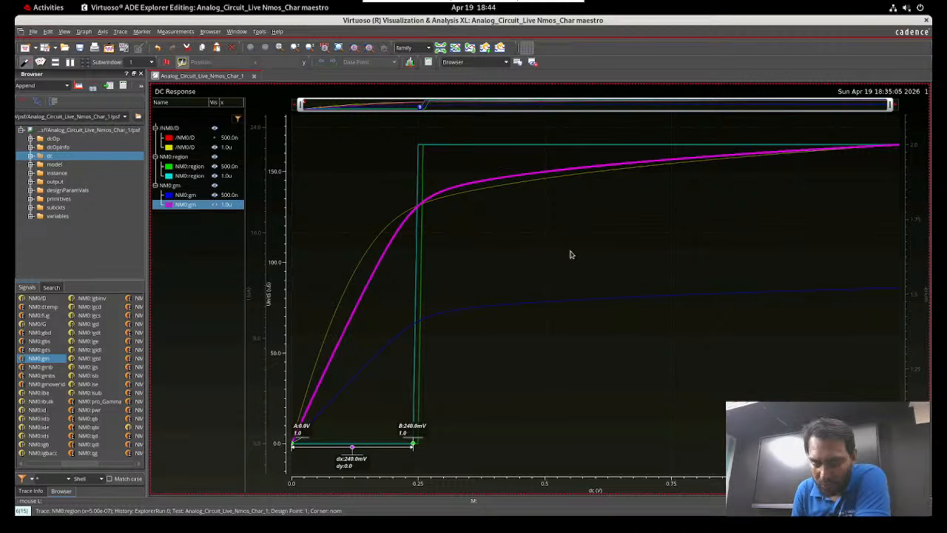
# Close the waveform window and set the design variable x to the single value 0.5u
pyautogui.click(927, 20)
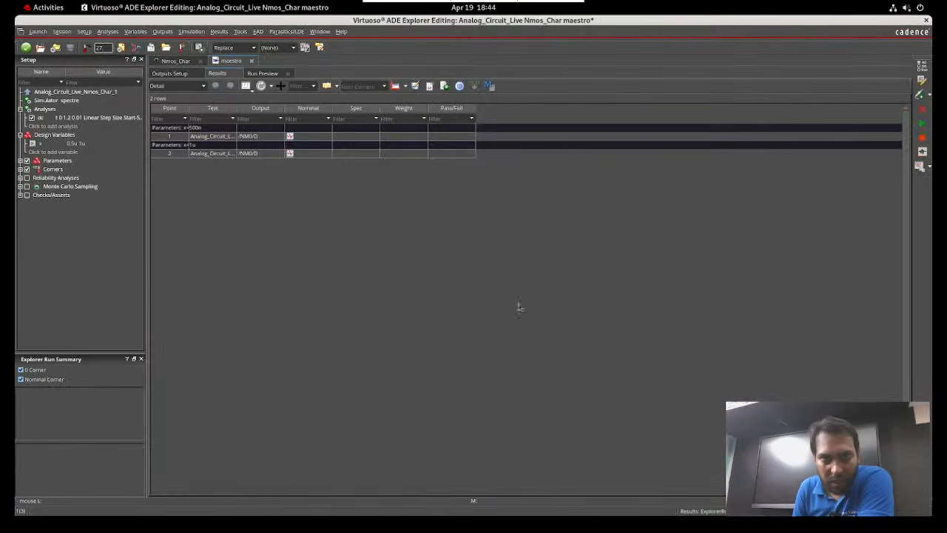
pyautogui.doubleClick(72, 145)
pyautogui.click(96, 144)
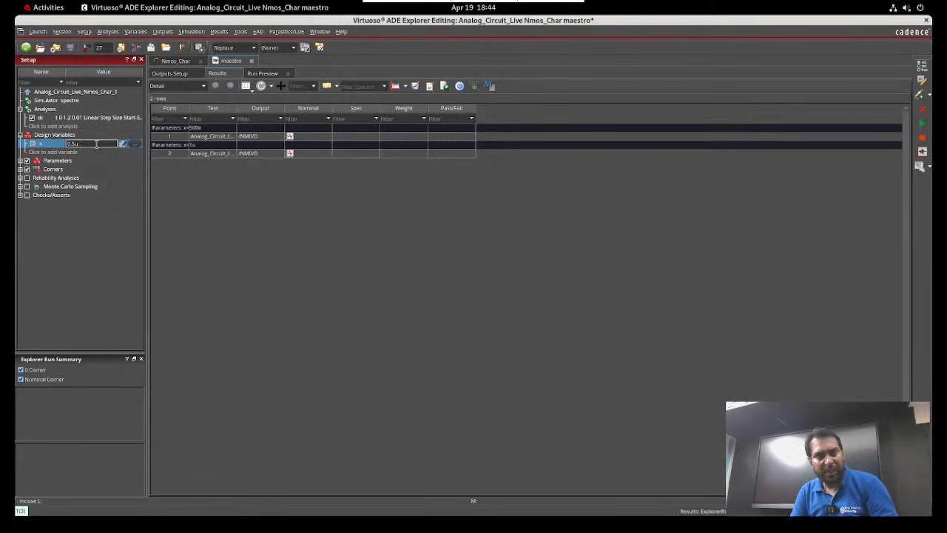
pyautogui.click(196, 242)
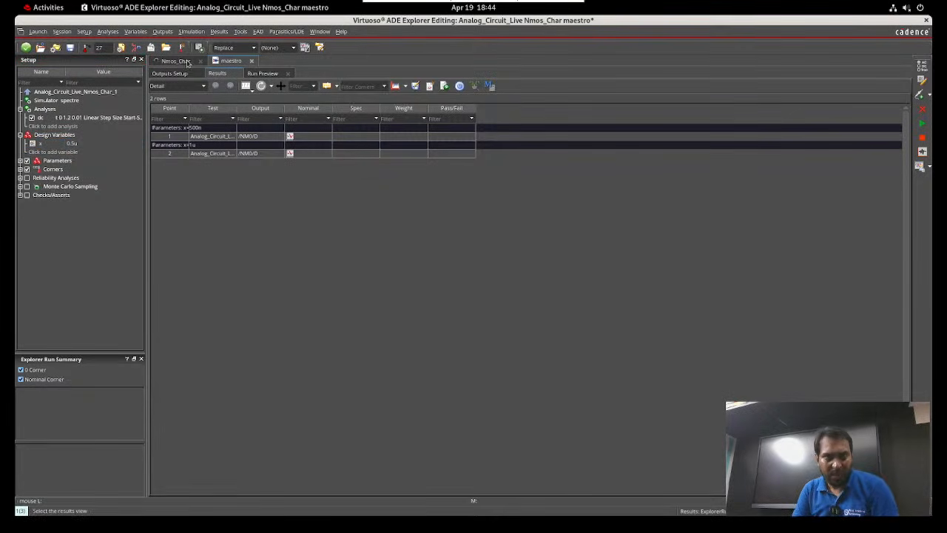
# In the Nmos_Char schematic, set the finger width of transistor NM0 to 1u
pyautogui.click(182, 62)
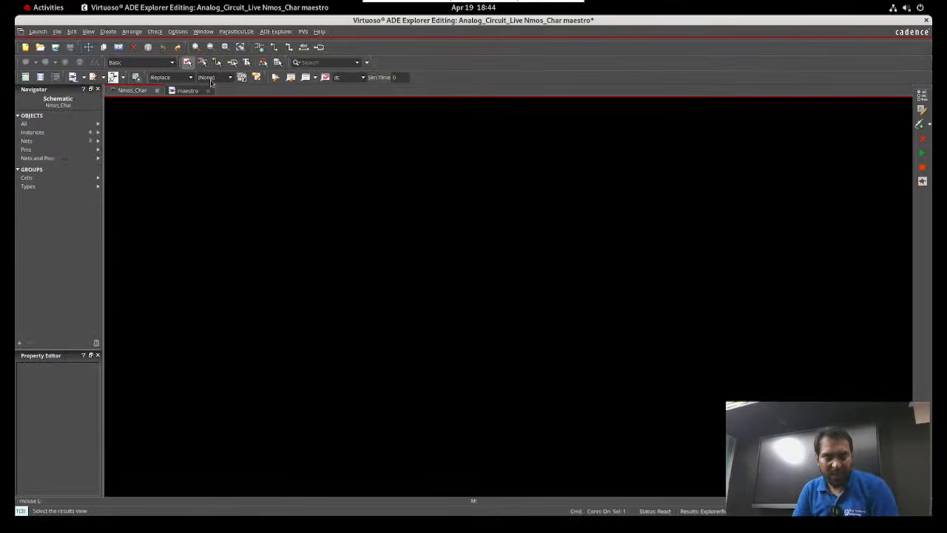
pyautogui.click(628, 337)
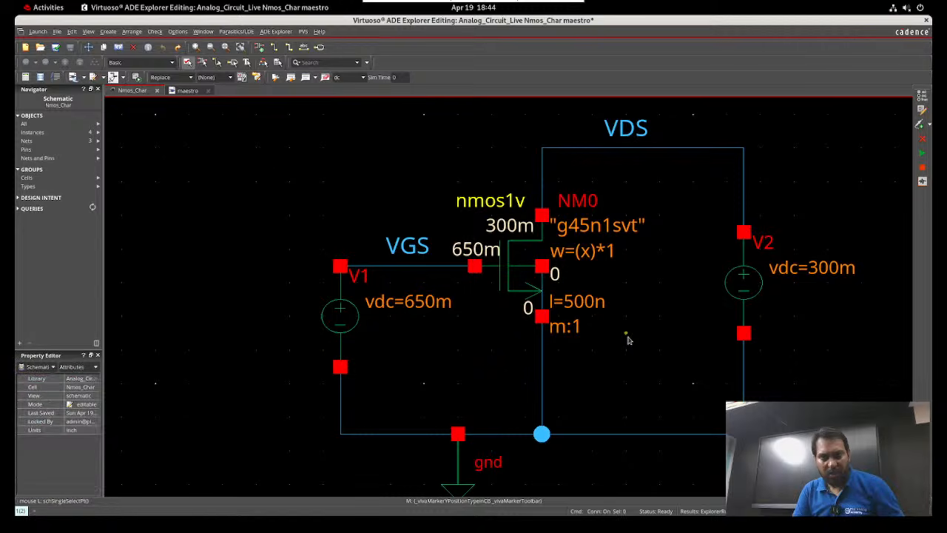
pyautogui.click(488, 302)
pyautogui.press('q')
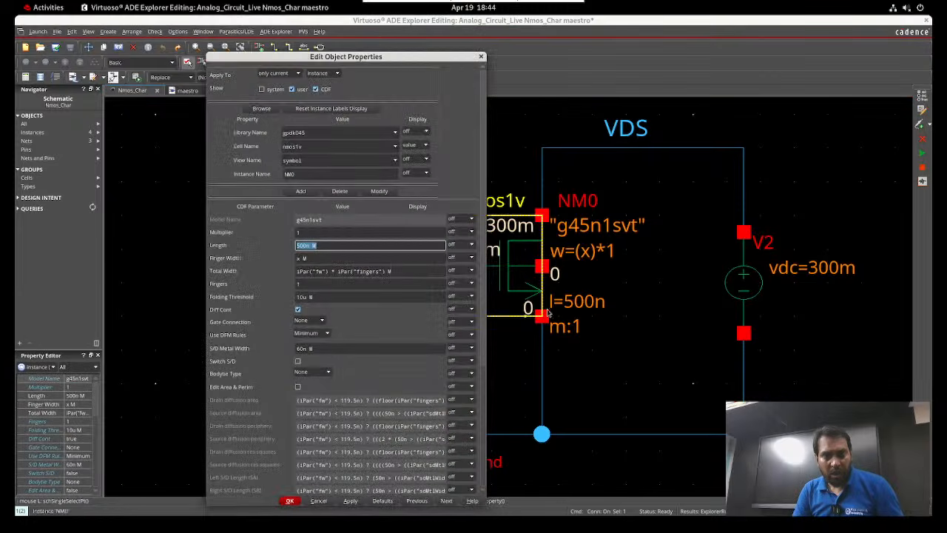
pyautogui.doubleClick(301, 257)
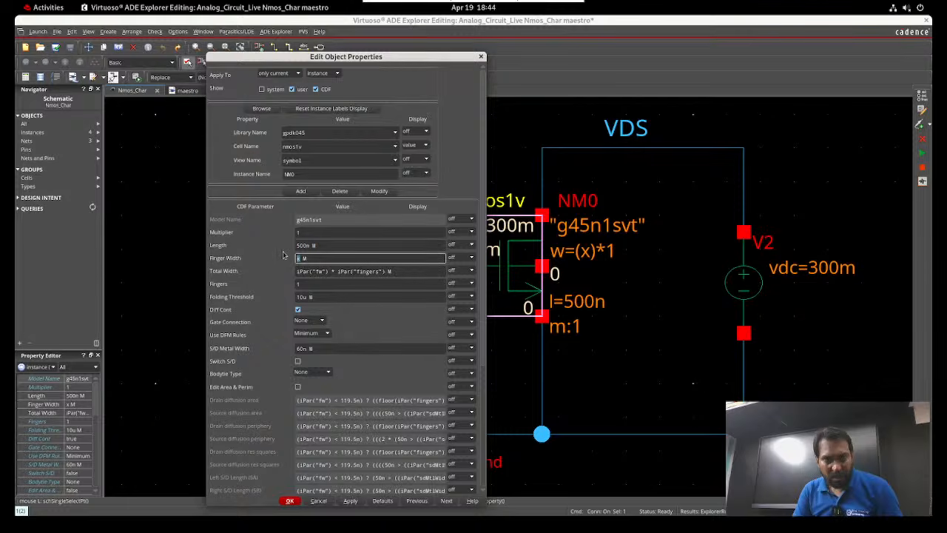
pyautogui.write('1u')
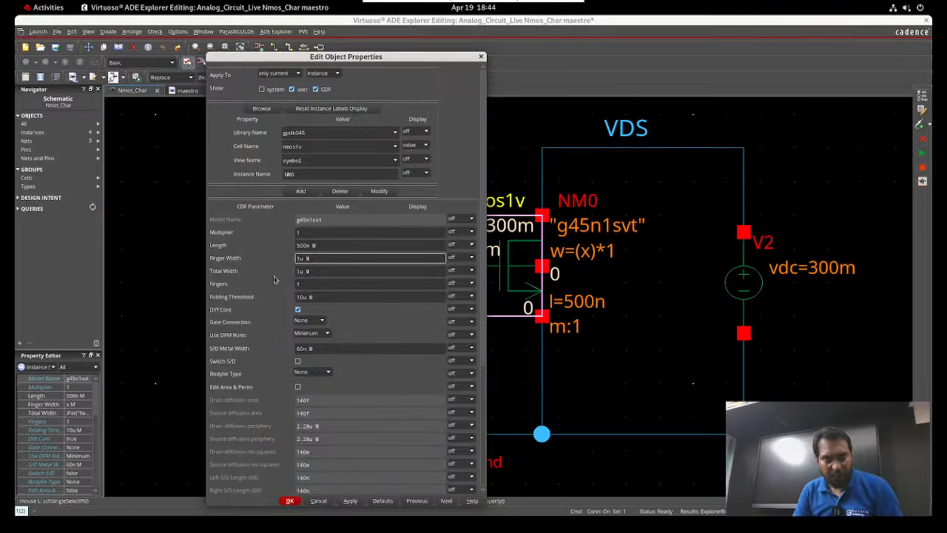
pyautogui.click(288, 501)
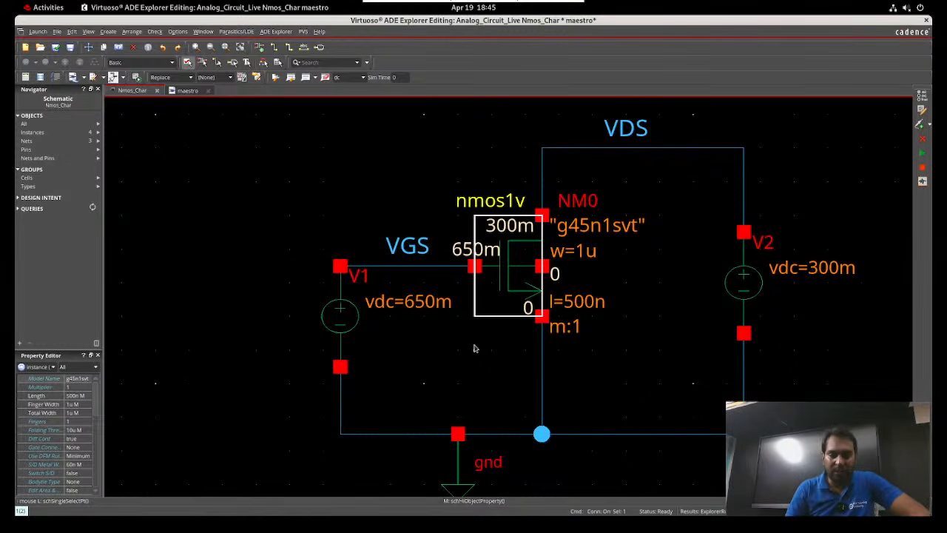
pyautogui.click(655, 372)
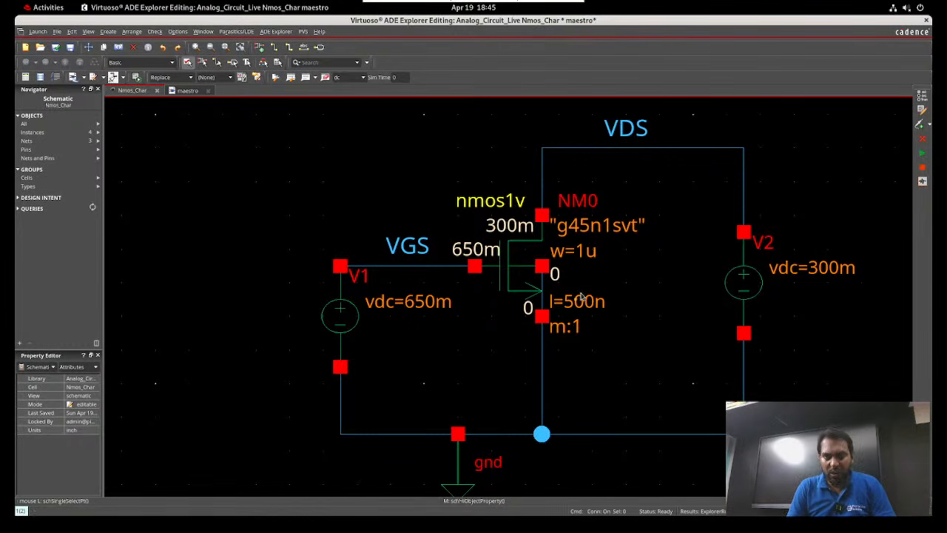
# Set the DC voltage of gate source V1 to the variable x, and check and save the schematic
pyautogui.click(358, 335)
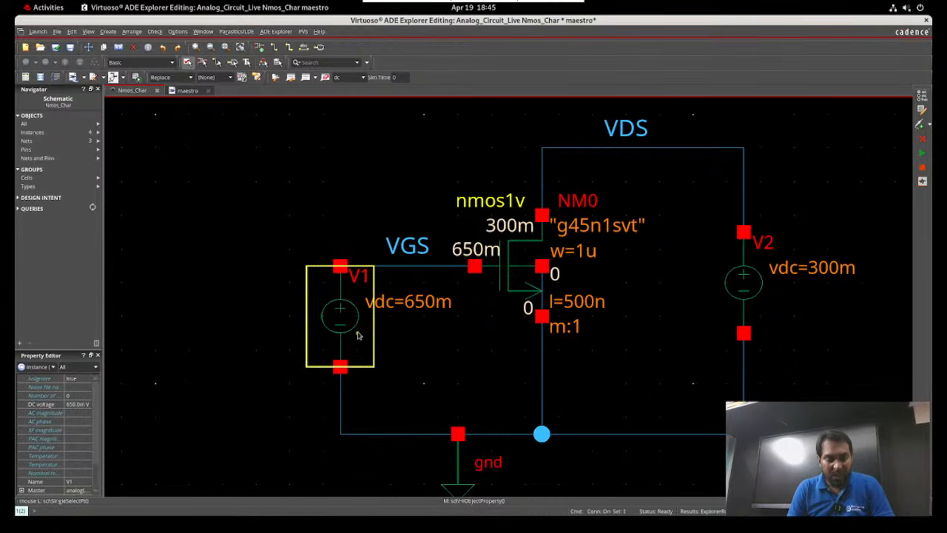
pyautogui.press('q')
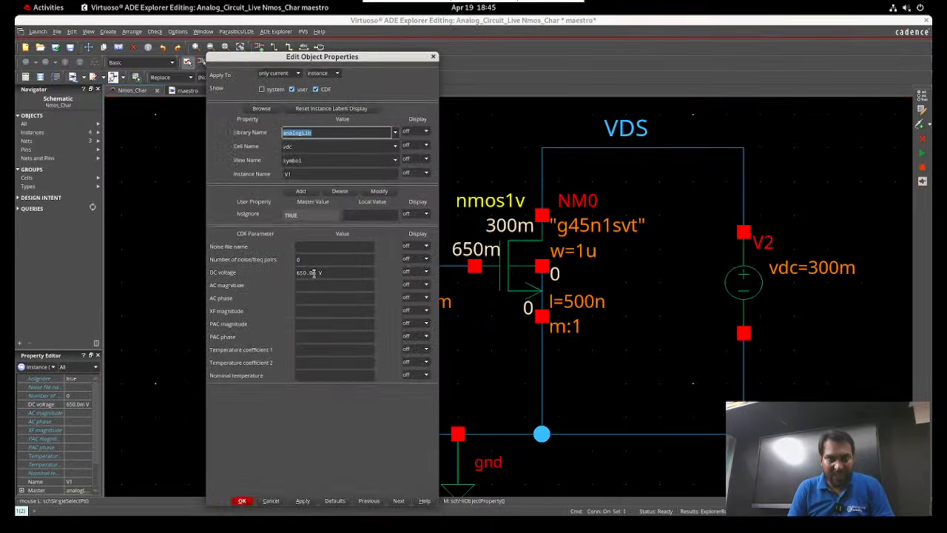
pyautogui.doubleClick(307, 272)
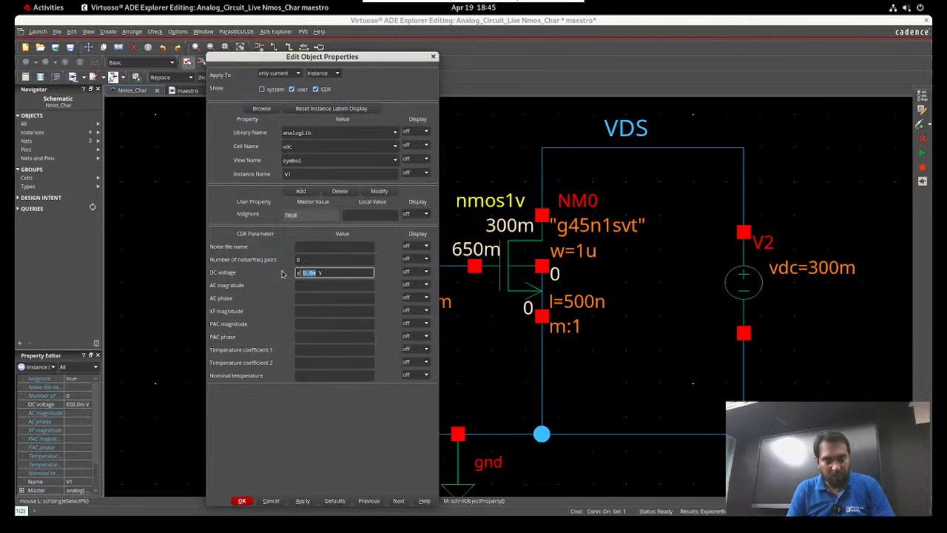
pyautogui.press('BackSpace')
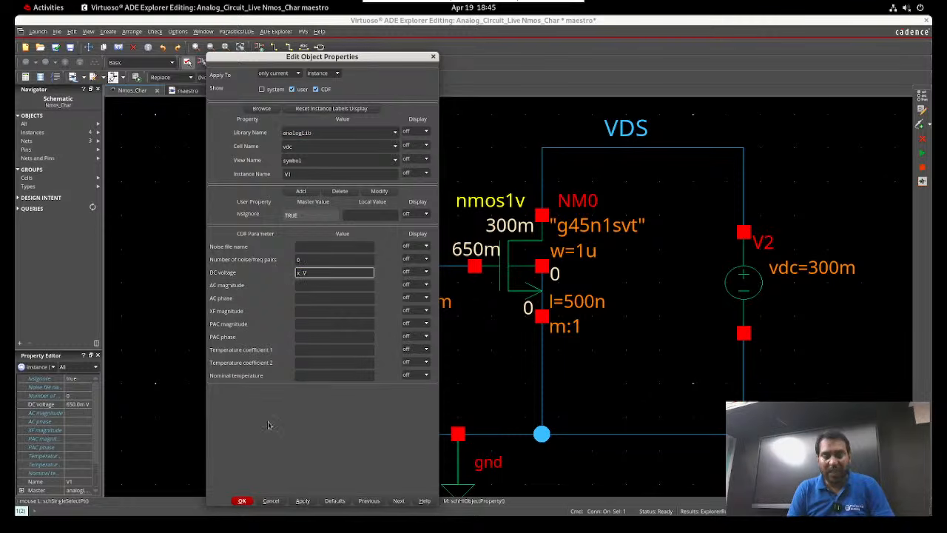
pyautogui.click(241, 502)
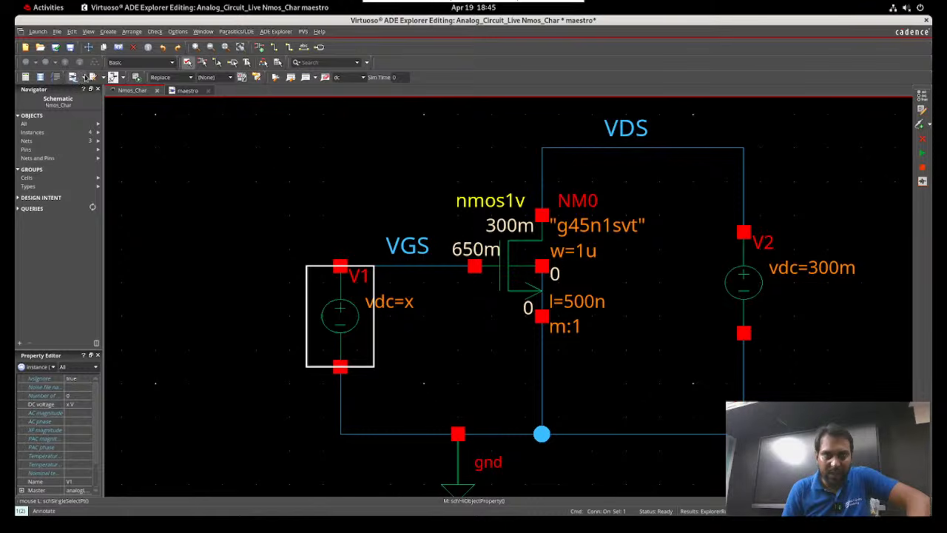
pyautogui.click(57, 47)
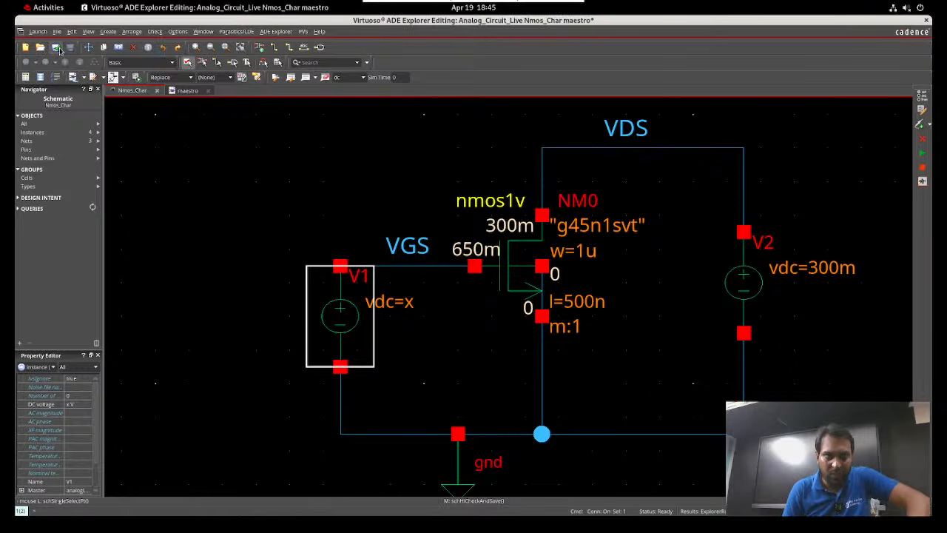
# Return to the maestro view and set the design variable x to the sweep values 0.2 0.5 0.8 1 1.2
pyautogui.click(186, 91)
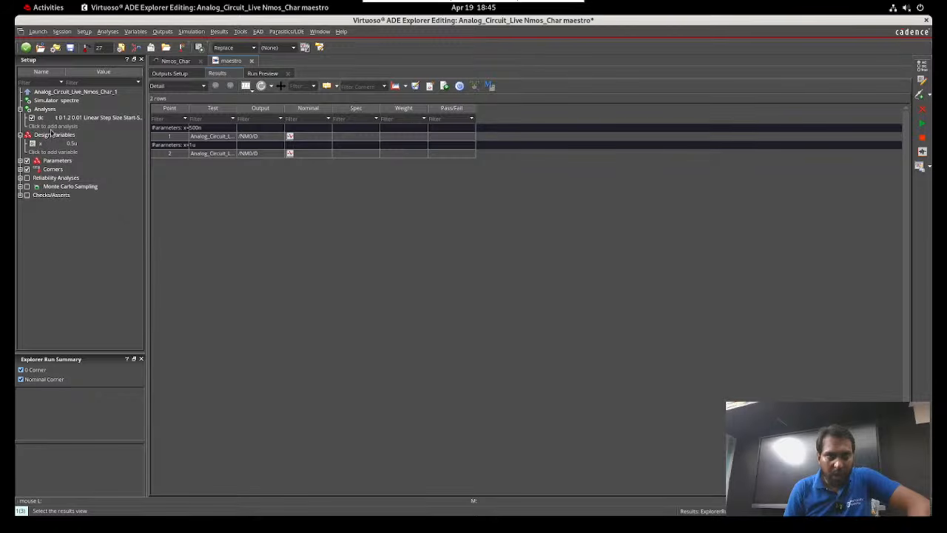
pyautogui.doubleClick(56, 143)
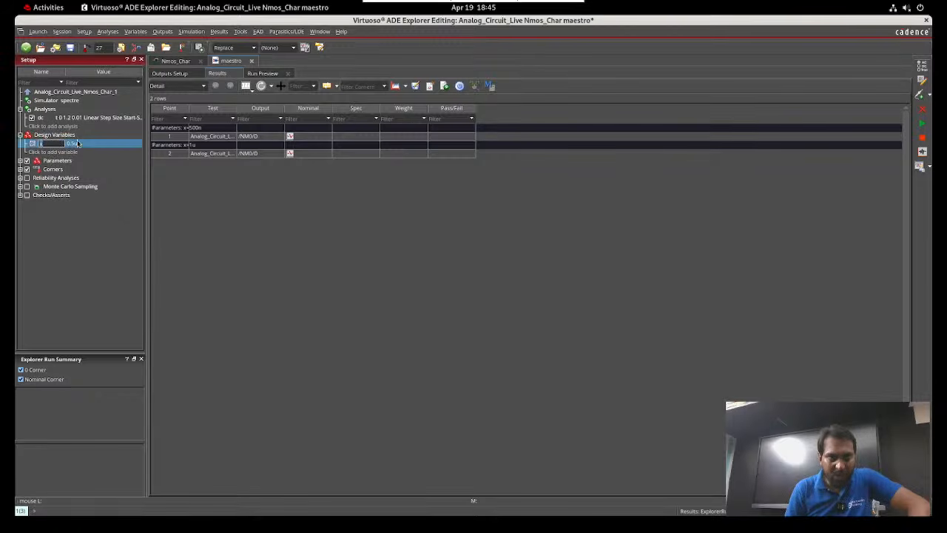
pyautogui.doubleClick(79, 145)
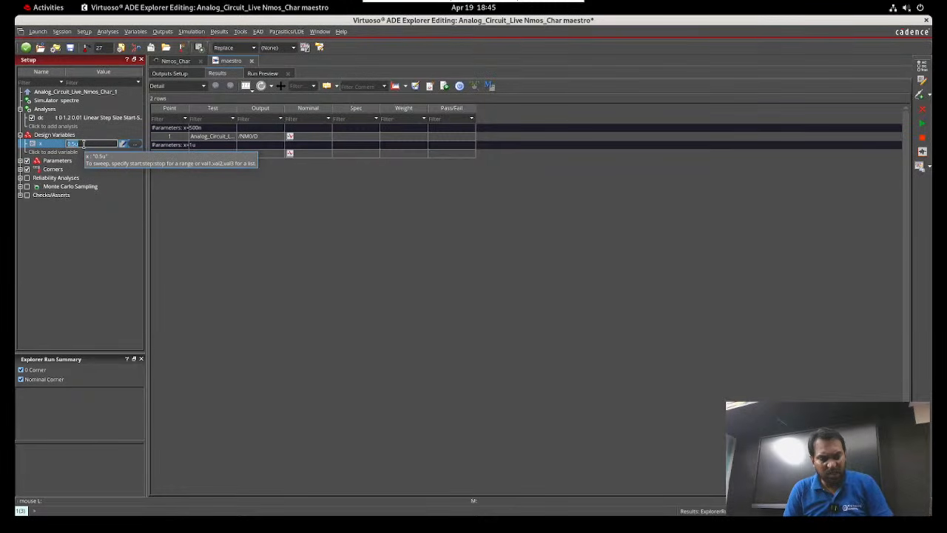
pyautogui.write('0.')
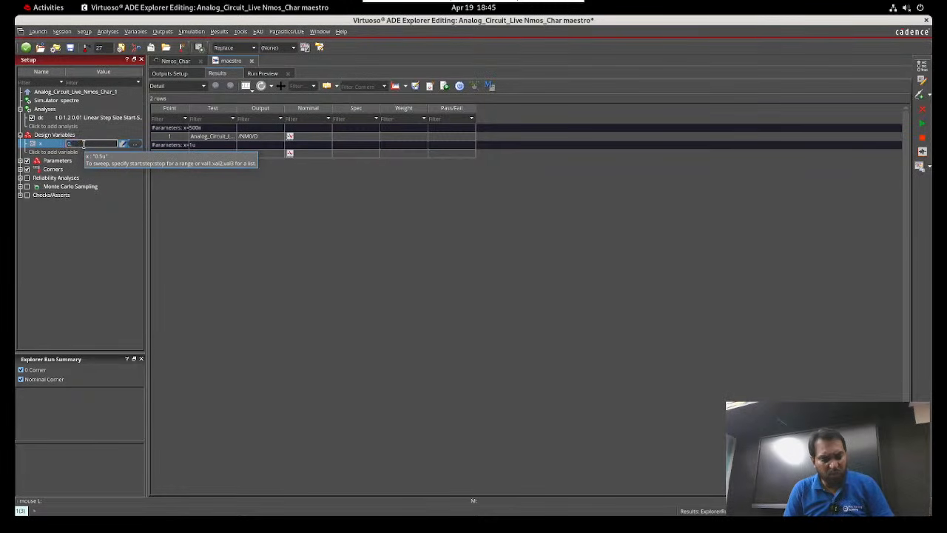
pyautogui.write('5')
pyautogui.write('u')
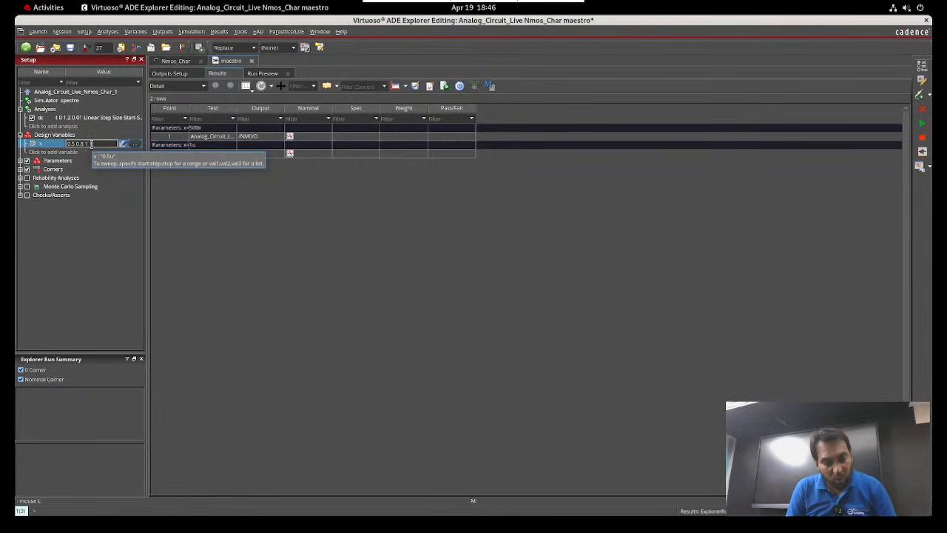
pyautogui.write('.2')
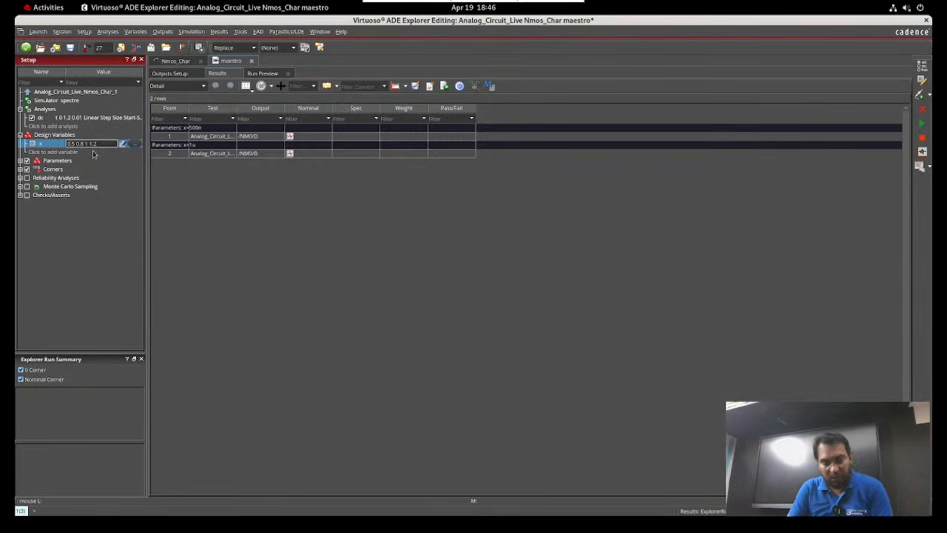
pyautogui.write('2')
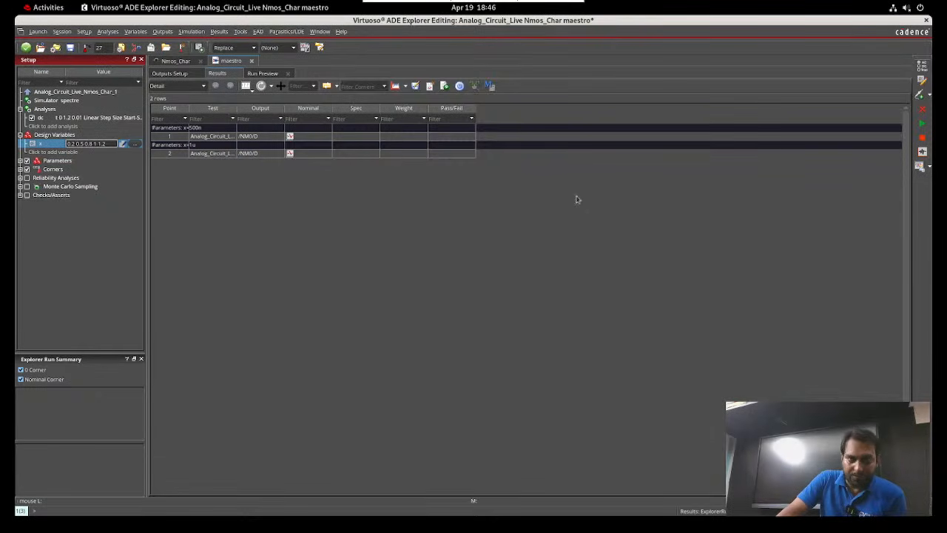
# Run the simulation and maximize the resulting waveform window to view the drain-current curves
pyautogui.click(924, 125)
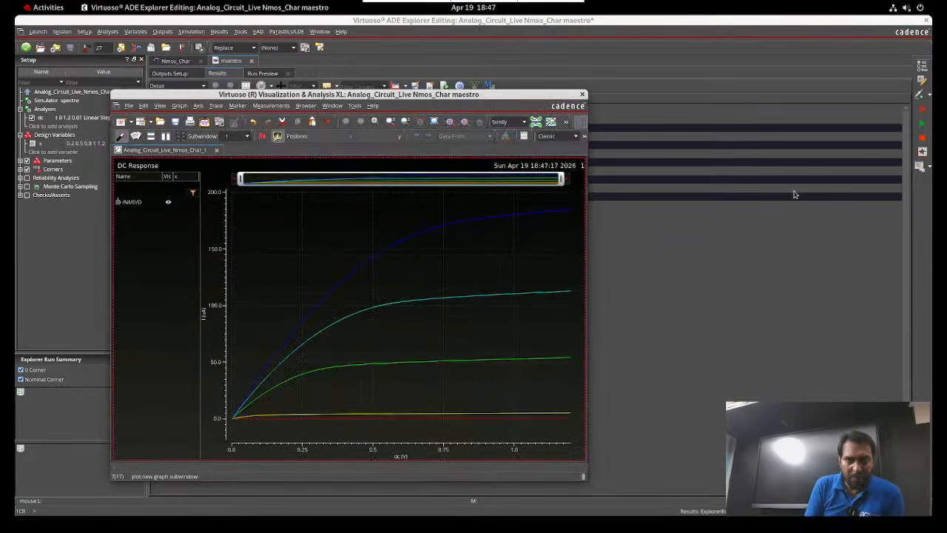
pyautogui.doubleClick(521, 94)
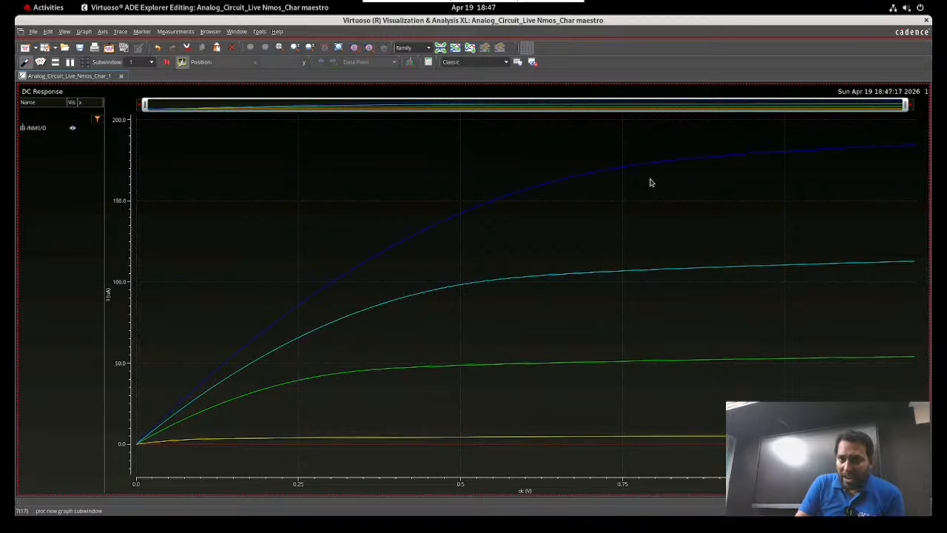
pyautogui.moveTo(737, 253)
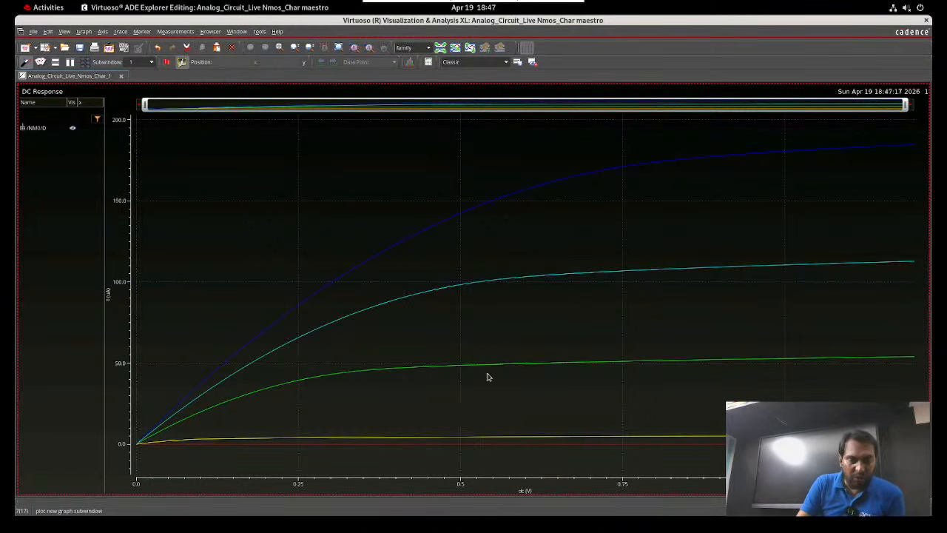
# Expand the NM0/D trace group and examine the drain-current curves for x = 200m, 500m and 800m individually
pyautogui.click(22, 128)
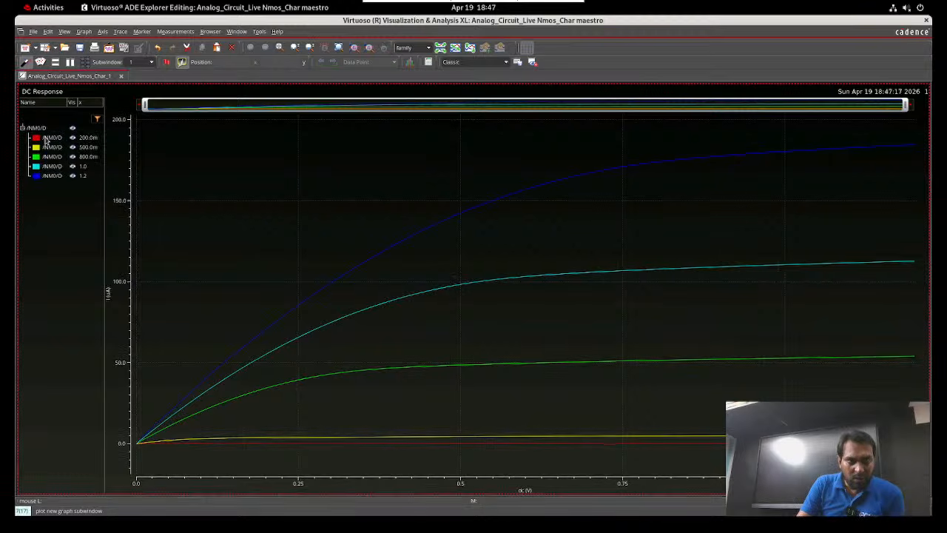
pyautogui.click(45, 138)
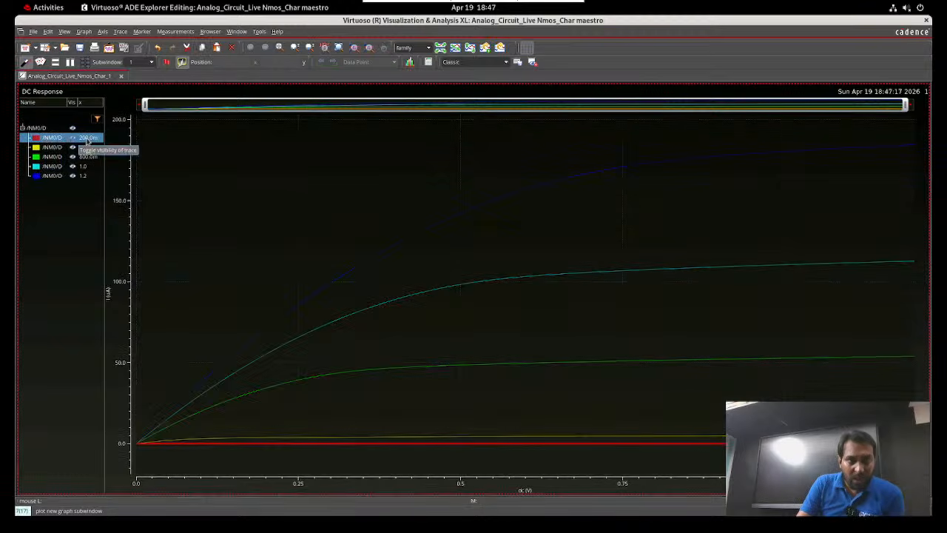
pyautogui.moveTo(460, 445)
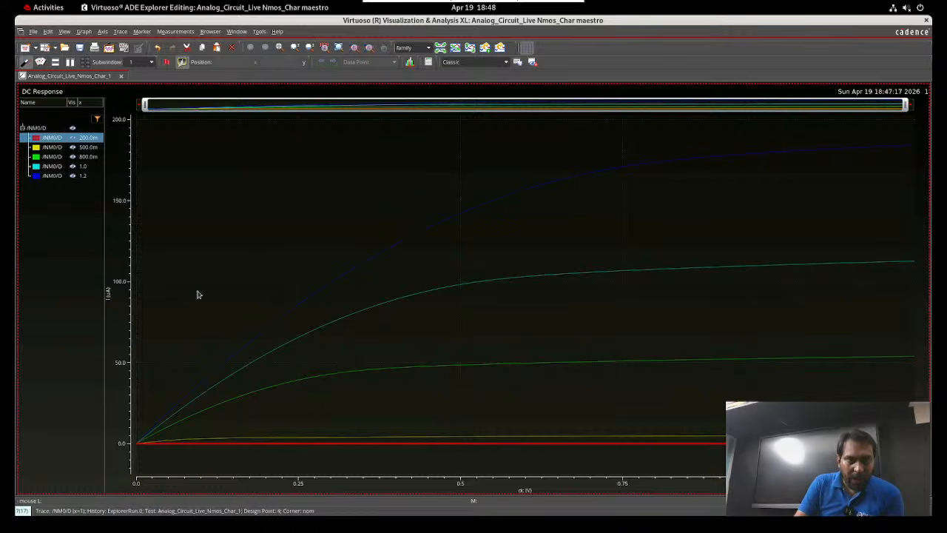
pyautogui.click(56, 147)
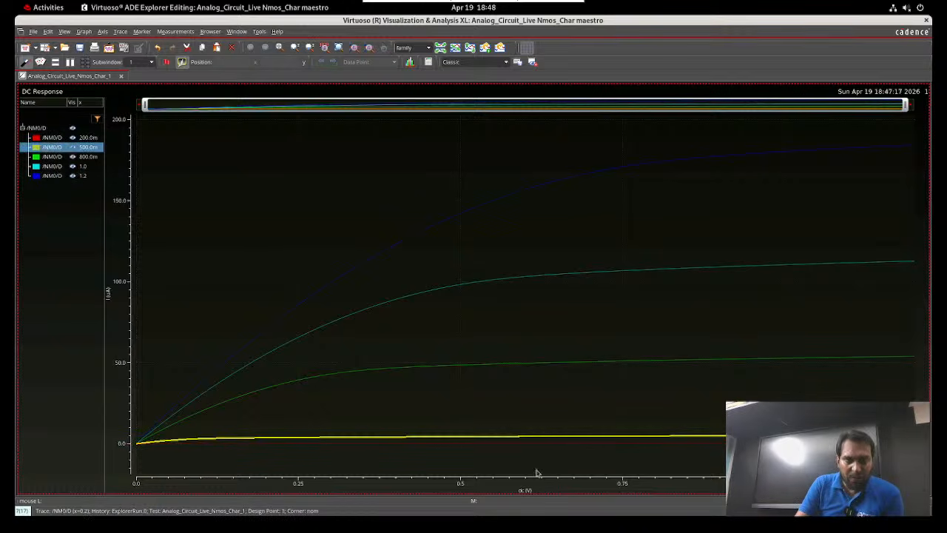
pyautogui.moveTo(506, 441)
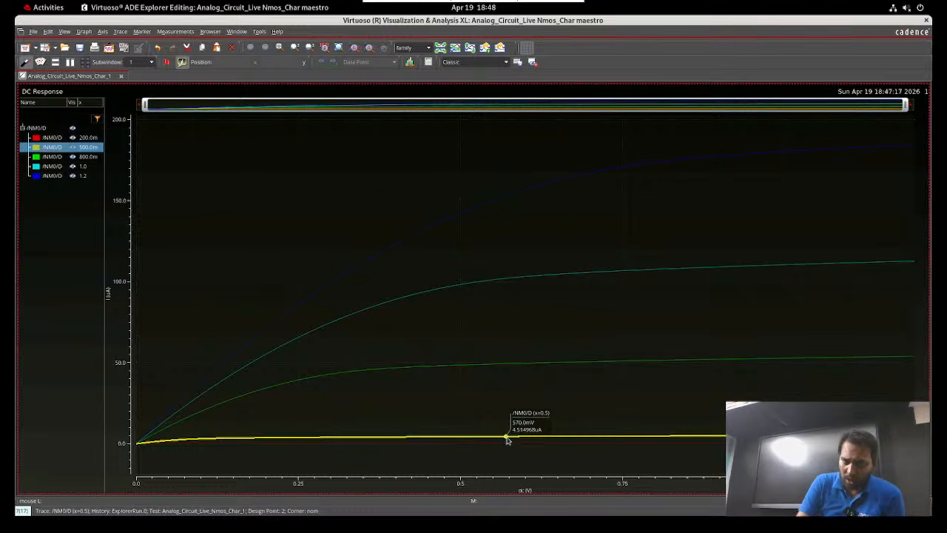
pyautogui.click(46, 157)
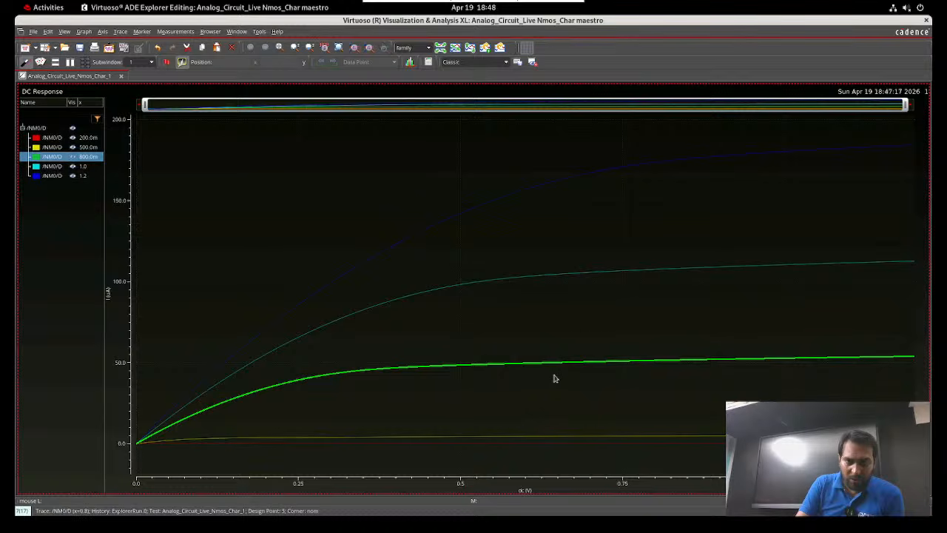
pyautogui.moveTo(565, 365)
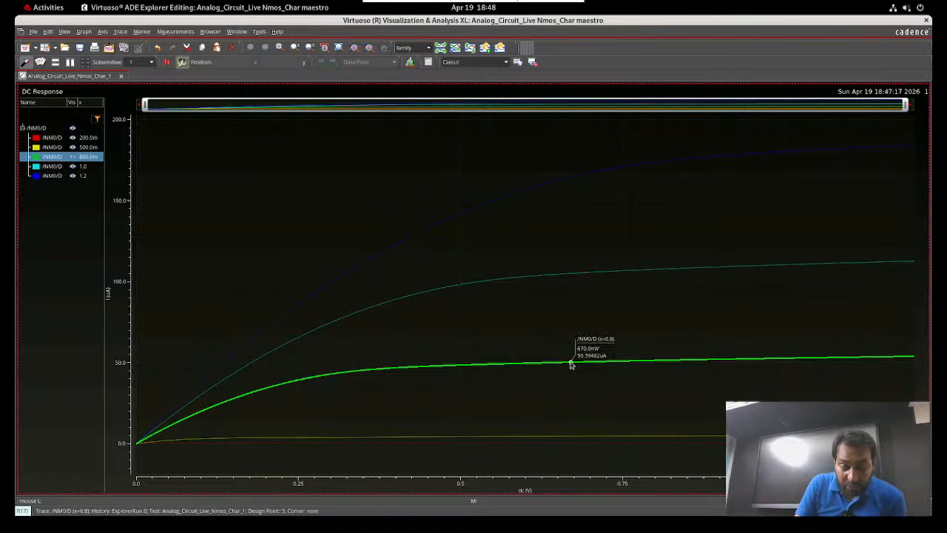
pyautogui.moveTo(768, 361)
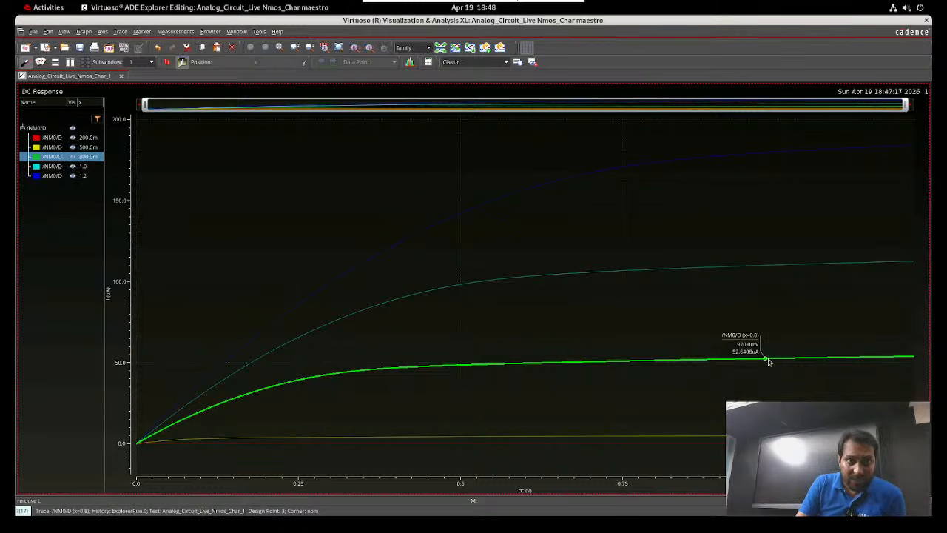
# Examine the drain-current curves for x = 1.0 and 1.2 in the saturation part of the plot
pyautogui.click(58, 167)
pyautogui.moveTo(590, 274)
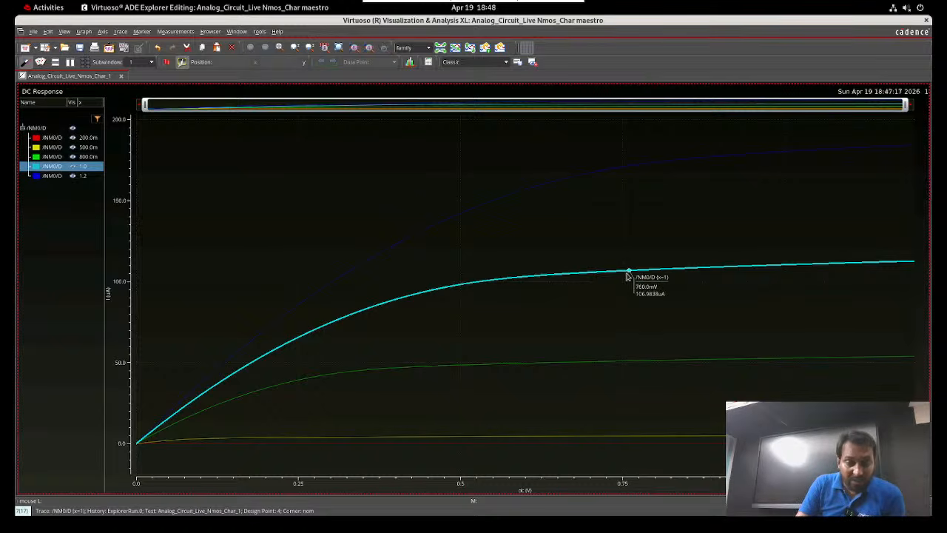
pyautogui.click(50, 176)
pyautogui.moveTo(681, 161)
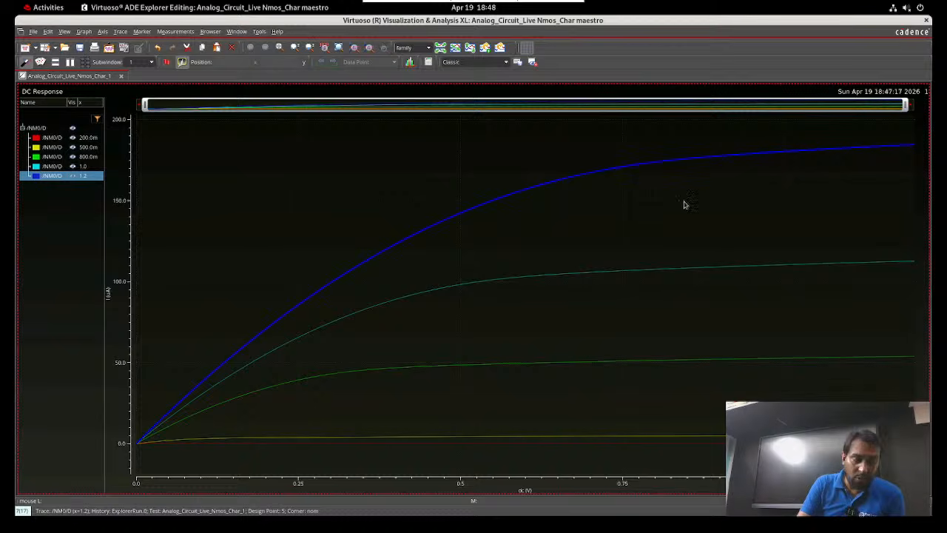
pyautogui.moveTo(668, 269)
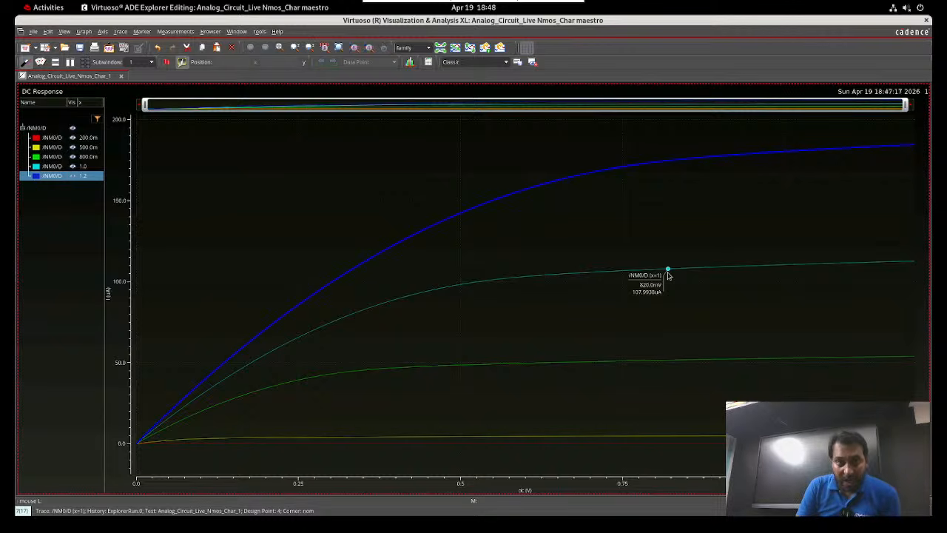
# Add a vertical marker across the drain-current curves and slide it along the VDS axis, ending at about 800 mV
pyautogui.click(667, 270)
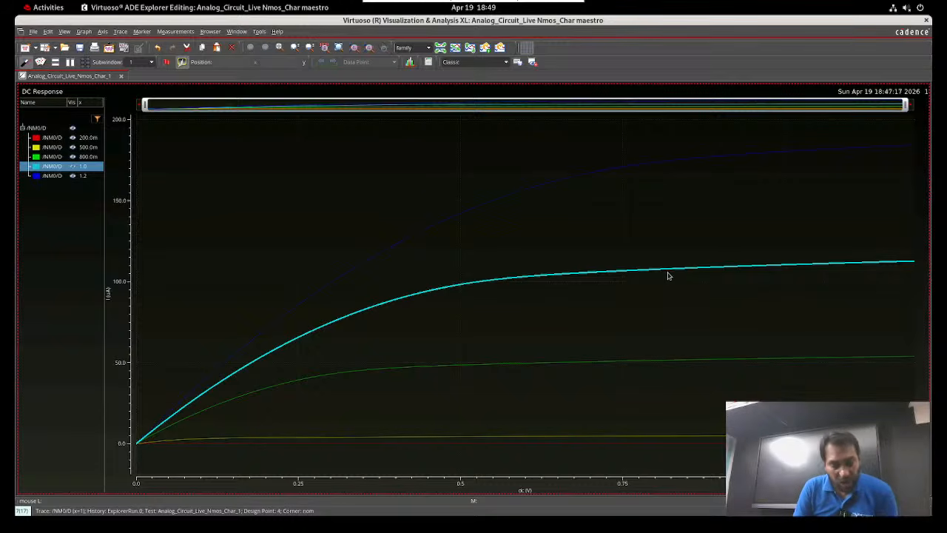
pyautogui.press('v')
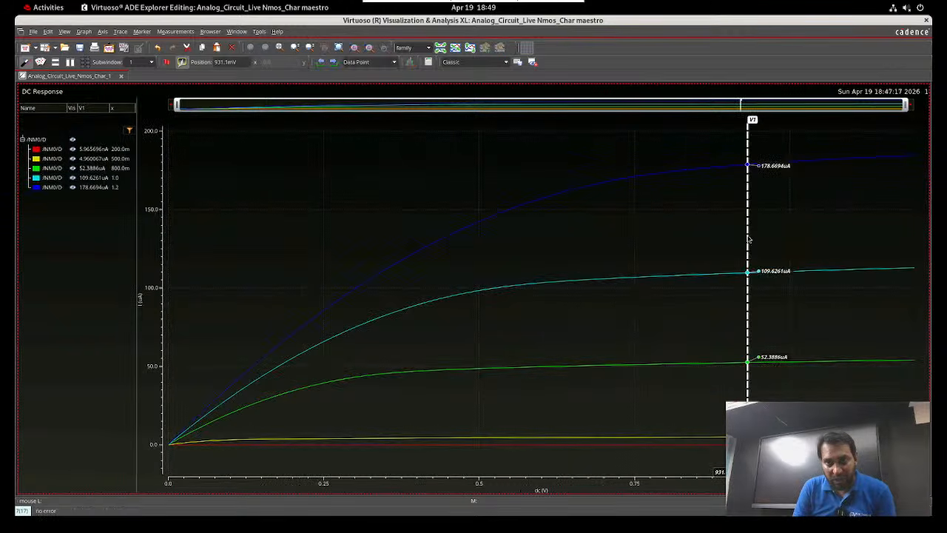
pyautogui.moveTo(748, 234)
pyautogui.mouseDown()
pyautogui.moveTo(661, 238)
pyautogui.moveTo(709, 243)
pyautogui.mouseUp()
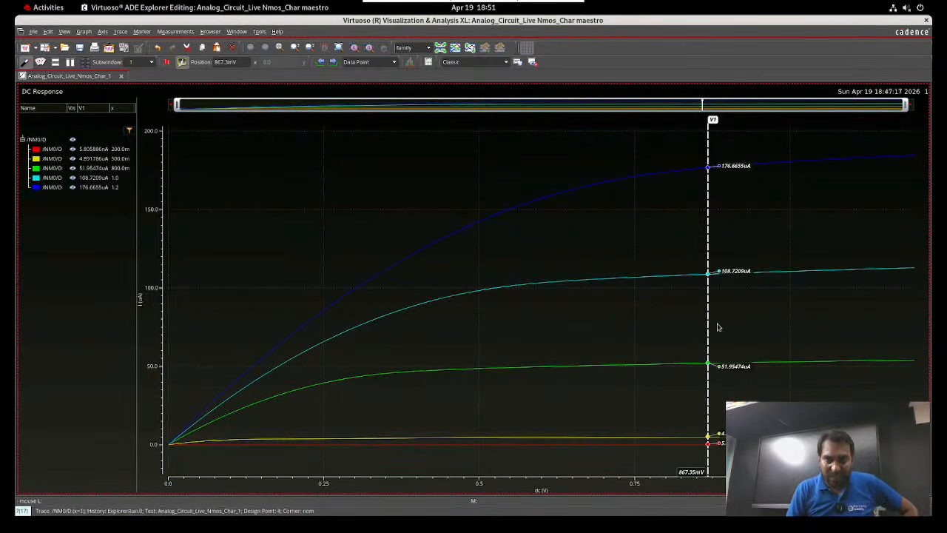
pyautogui.moveTo(704, 332)
pyautogui.mouseDown()
pyautogui.moveTo(404, 301)
pyautogui.moveTo(249, 306)
pyautogui.mouseUp()
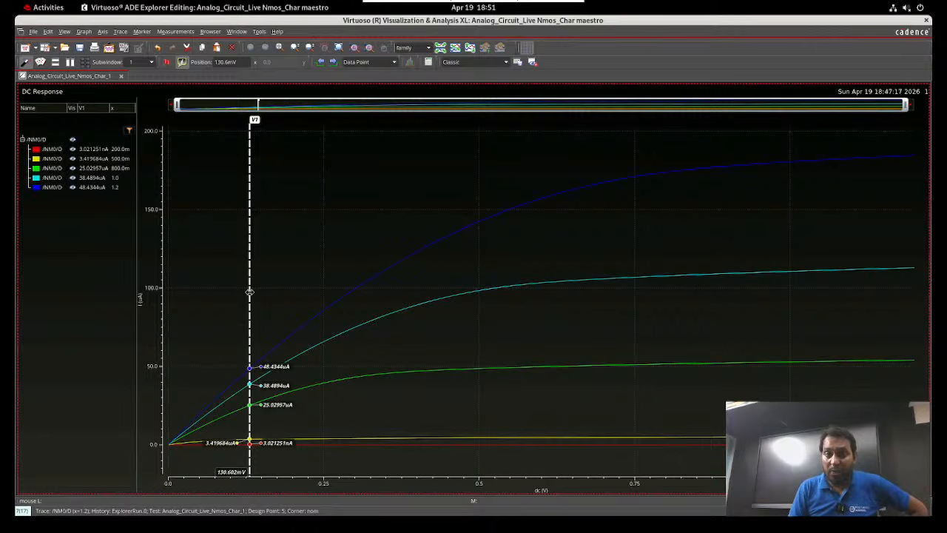
pyautogui.moveTo(250, 296)
pyautogui.mouseDown()
pyautogui.moveTo(429, 281)
pyautogui.moveTo(564, 248)
pyautogui.moveTo(665, 252)
pyautogui.mouseUp()
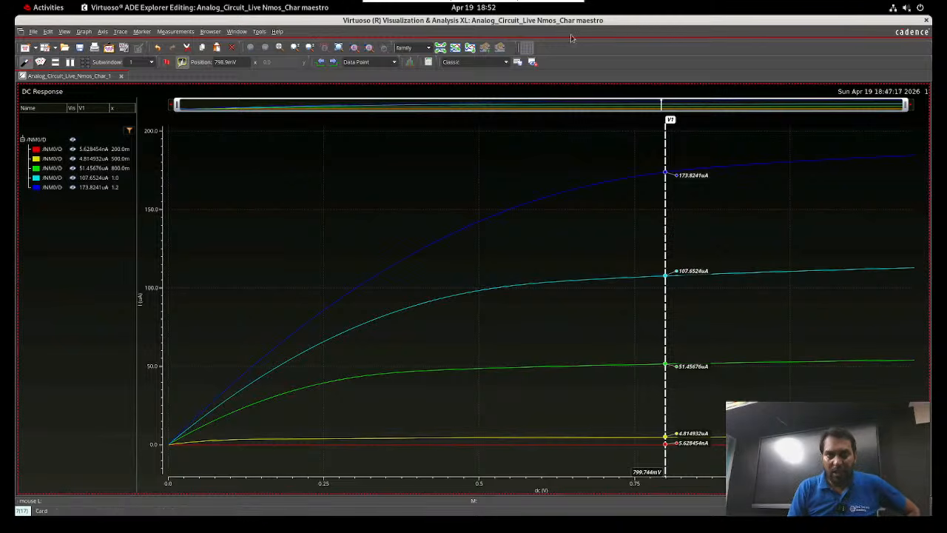
# Append NM0:region from the dc results to the graph using the Browser workspace, and hide all NM0/D drain-current traces
pyautogui.click(506, 61)
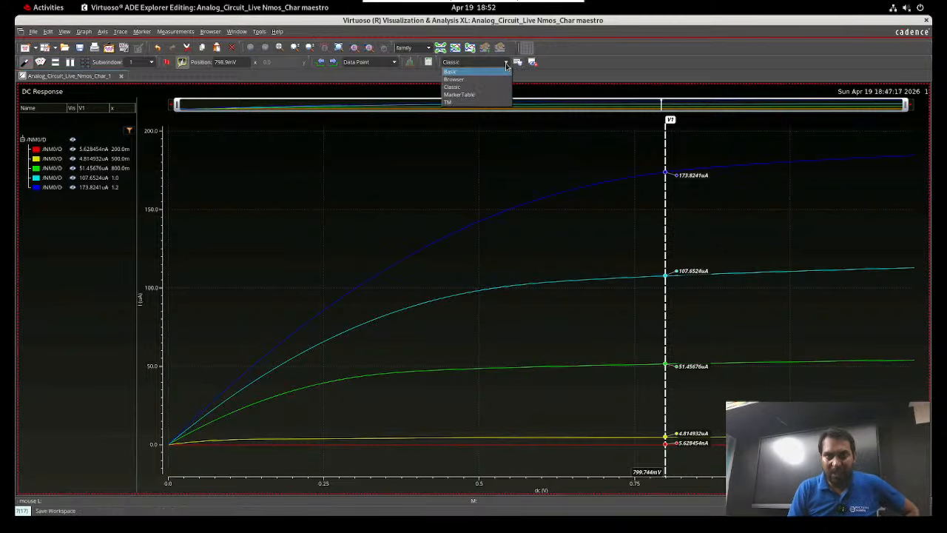
pyautogui.click(461, 79)
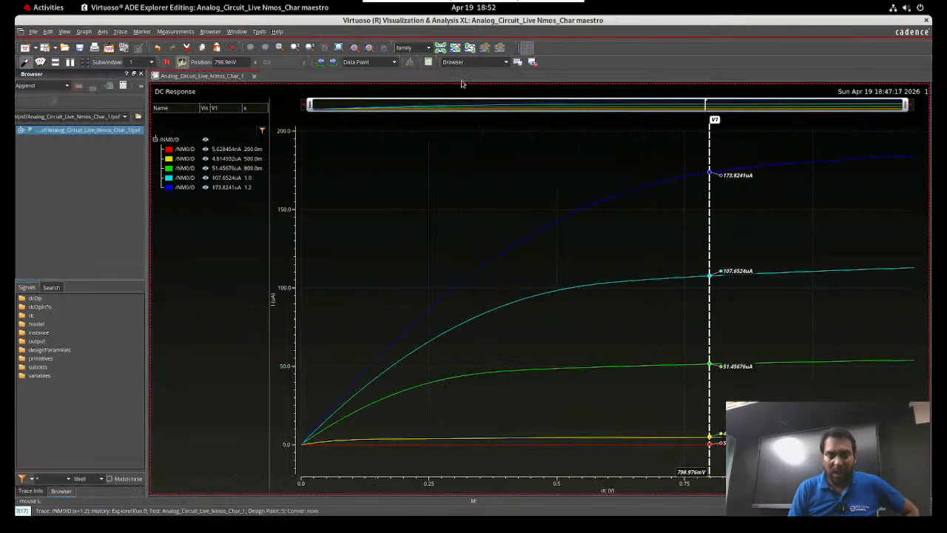
pyautogui.doubleClick(63, 317)
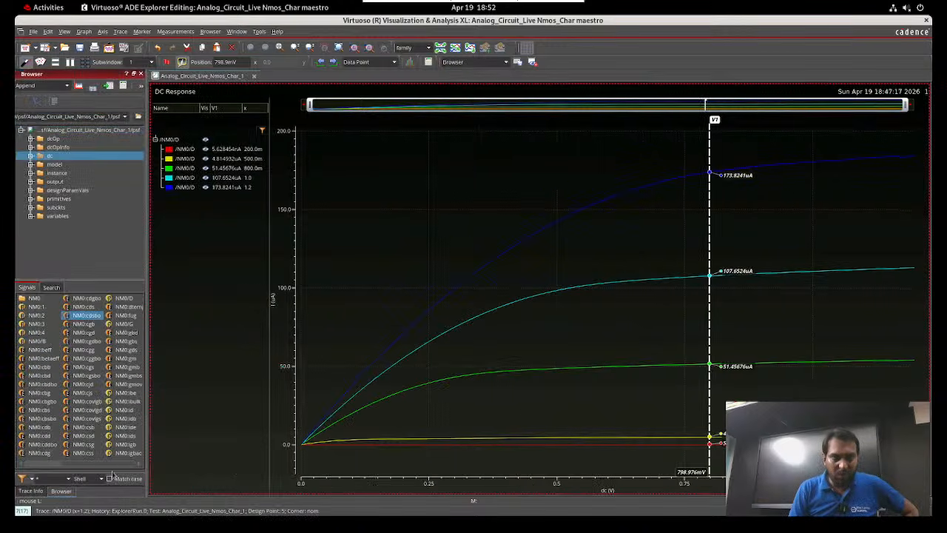
pyautogui.hscroll(3, 125, 468)
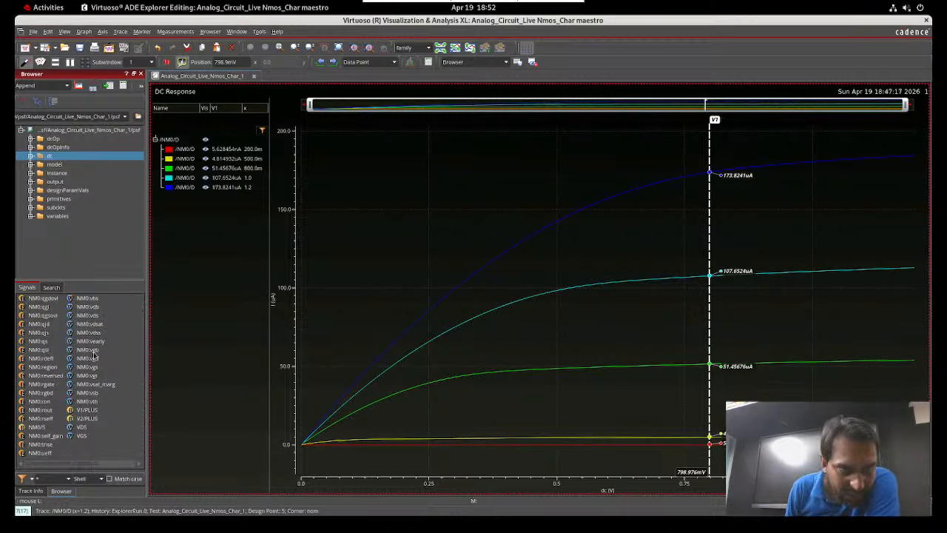
pyautogui.doubleClick(46, 367)
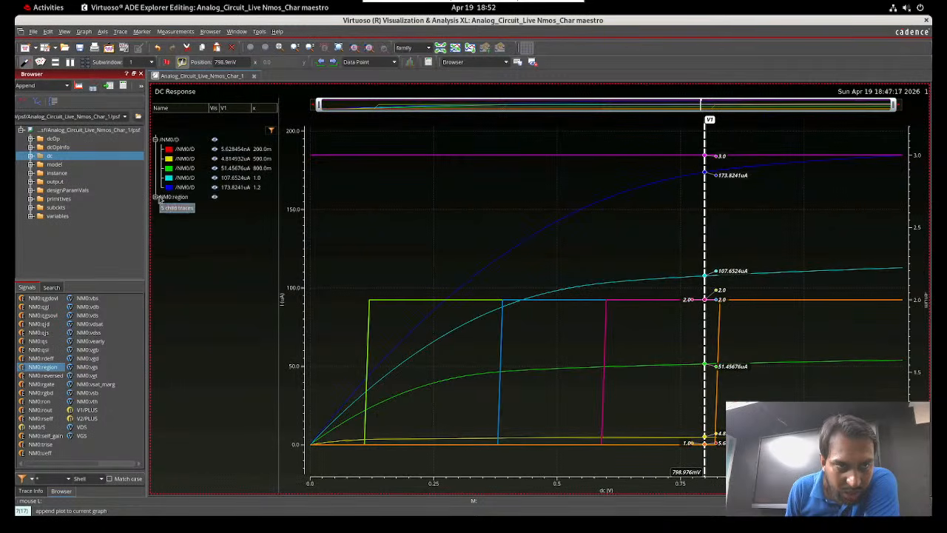
pyautogui.click(156, 197)
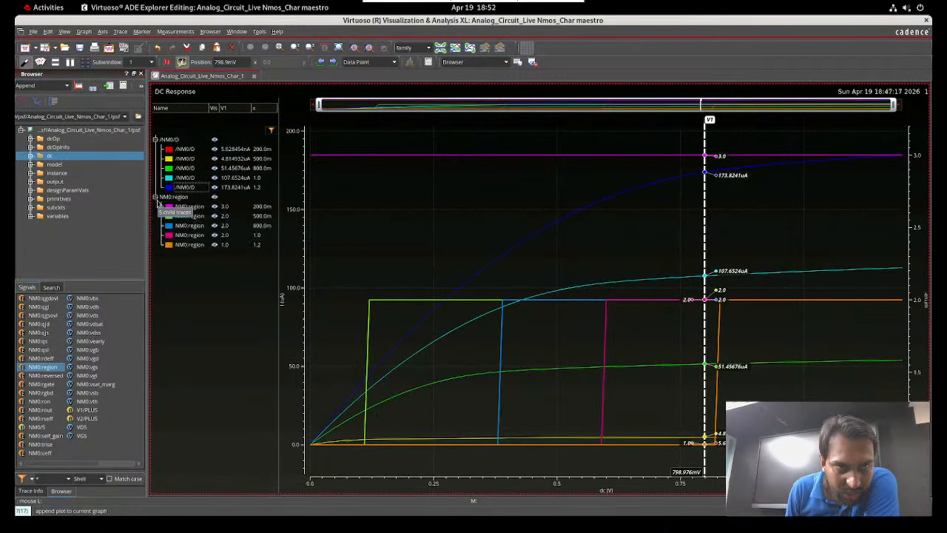
pyautogui.click(216, 140)
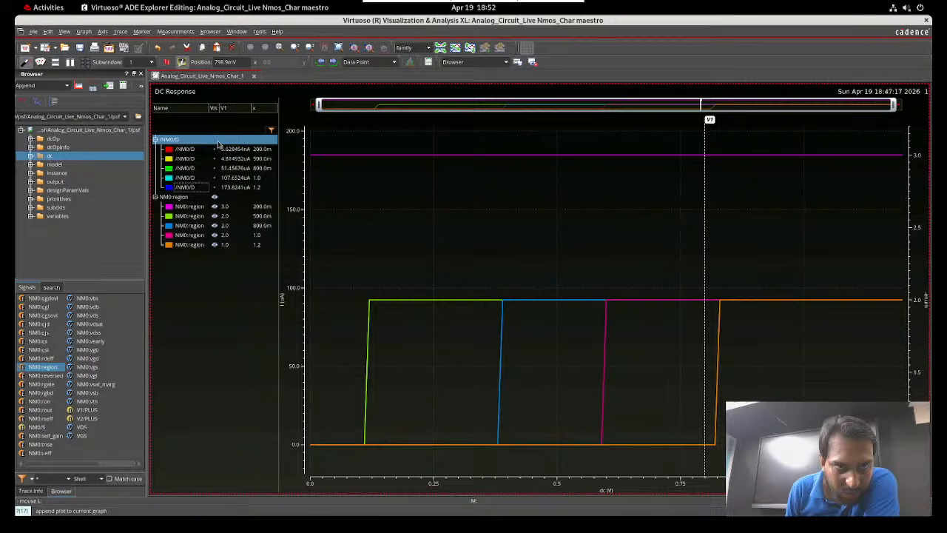
# Examine the NM0:region traces for x = 200m, 500m and 800m, reading where each one changes operating region
pyautogui.click(212, 207)
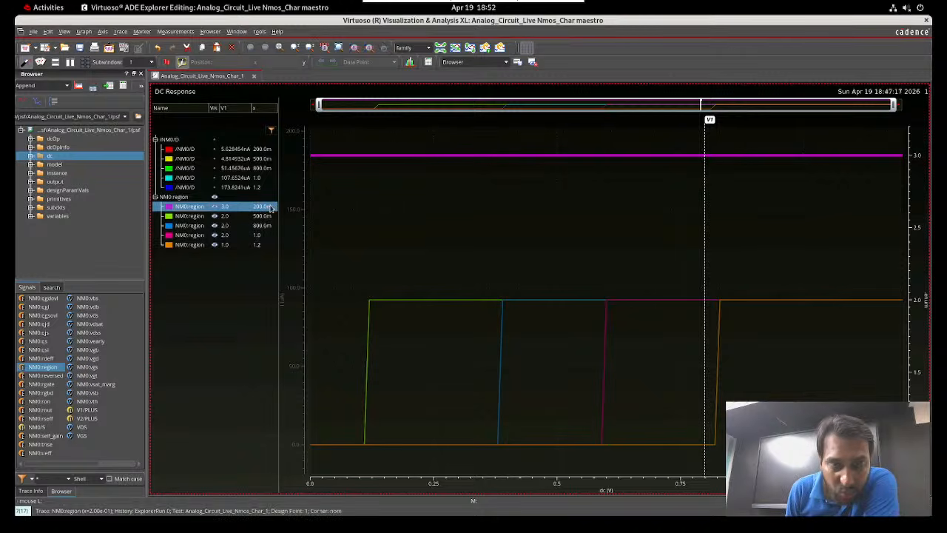
pyautogui.moveTo(375, 159)
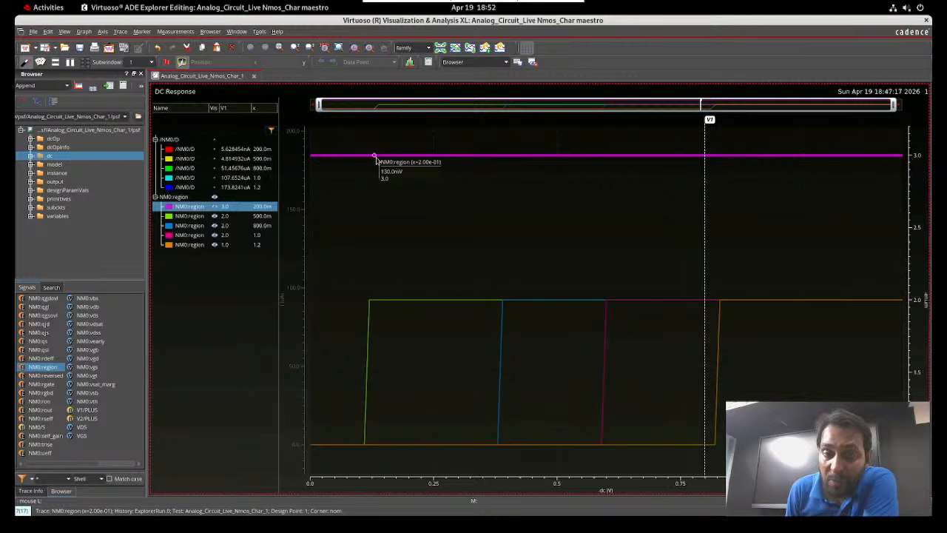
pyautogui.click(263, 216)
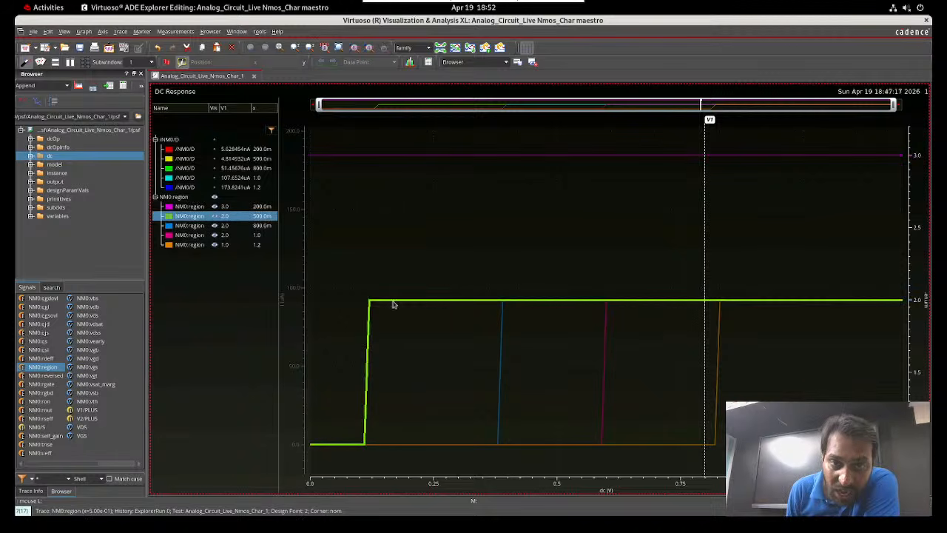
pyautogui.moveTo(396, 303)
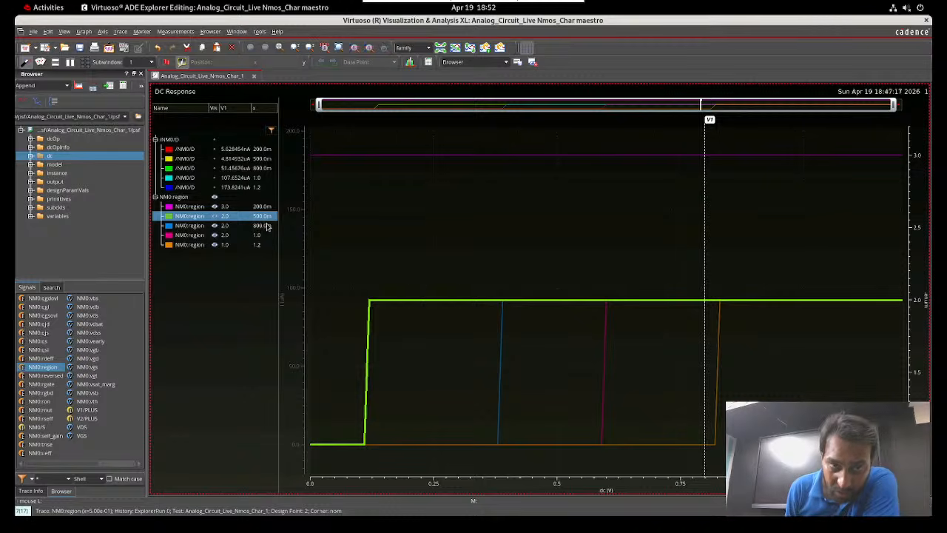
pyautogui.moveTo(345, 449)
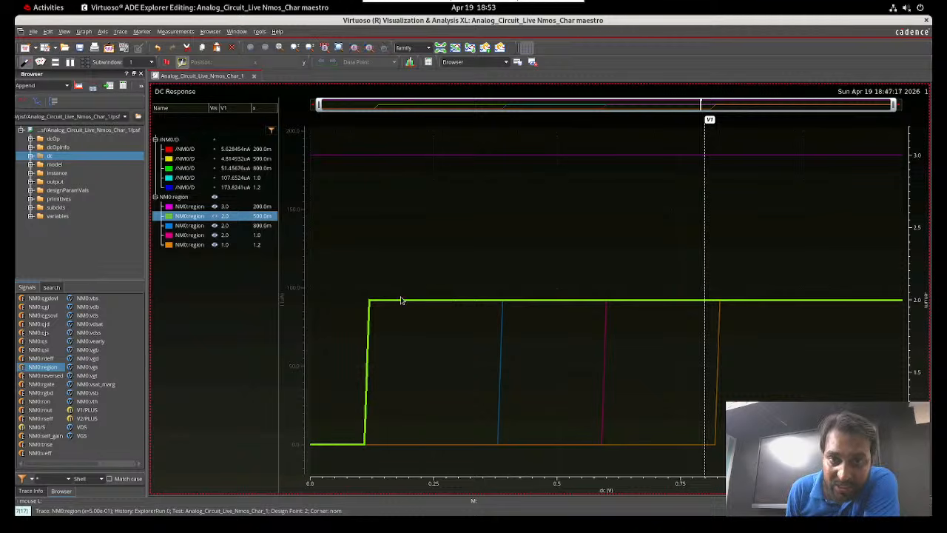
pyautogui.click(252, 226)
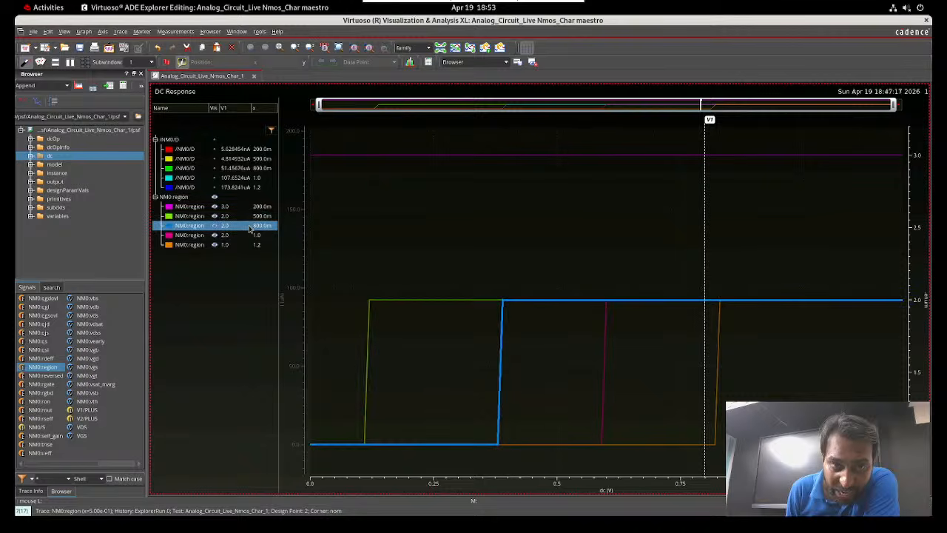
pyautogui.moveTo(393, 447)
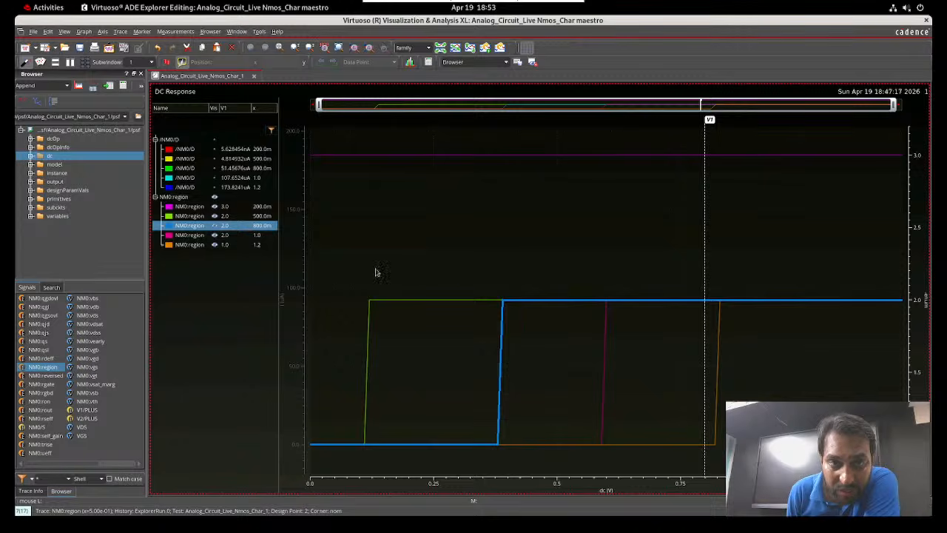
# Compare where the NM0:region traces for x = 500m, 800m, 1.0 and 1.2 switch region along the VDS axis
pyautogui.click(250, 235)
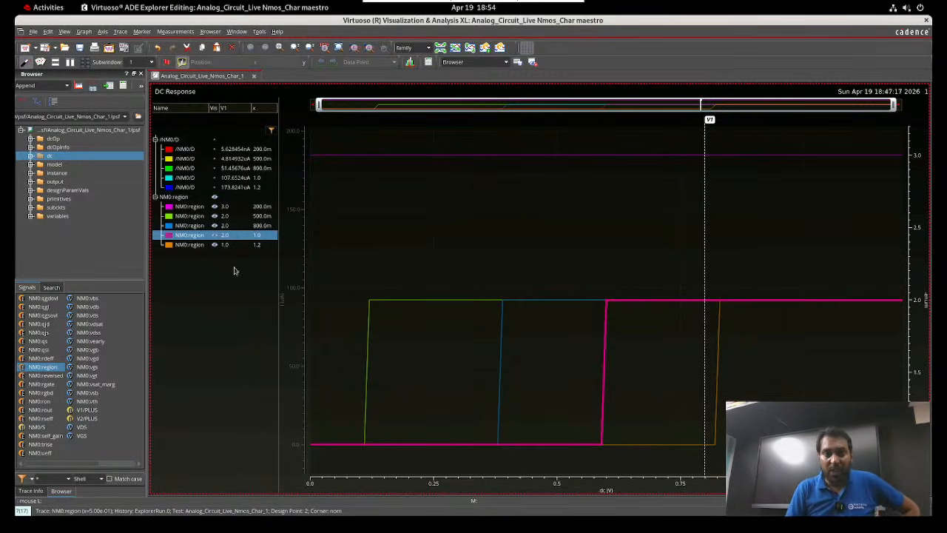
pyautogui.click(233, 216)
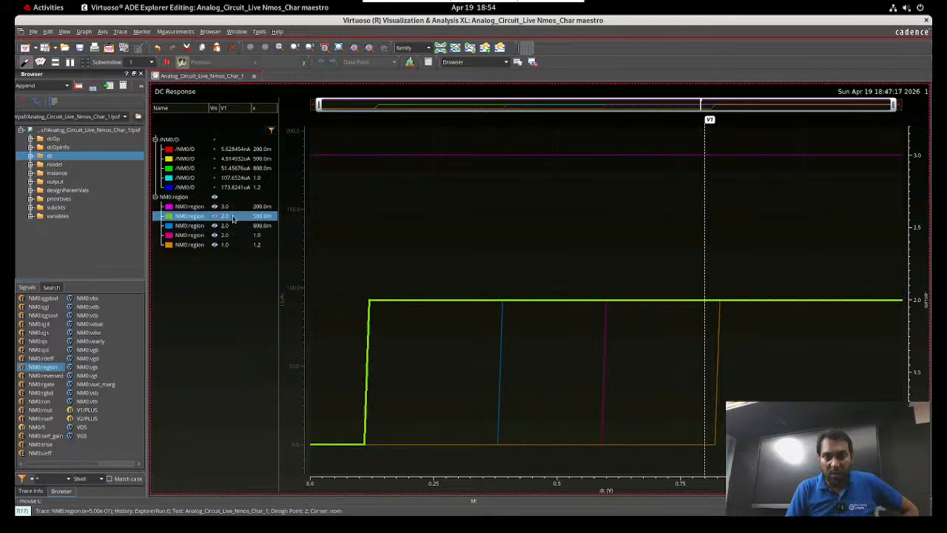
pyautogui.click(252, 225)
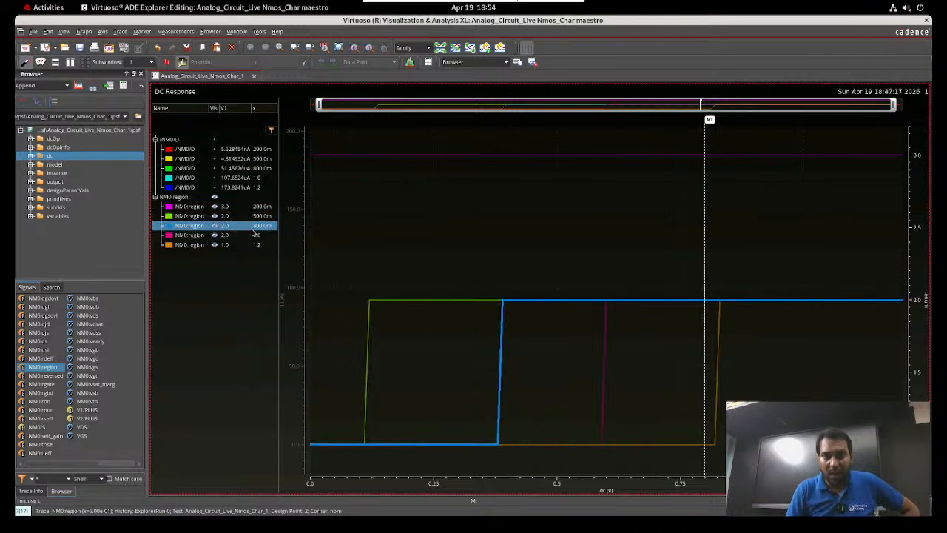
pyautogui.click(254, 236)
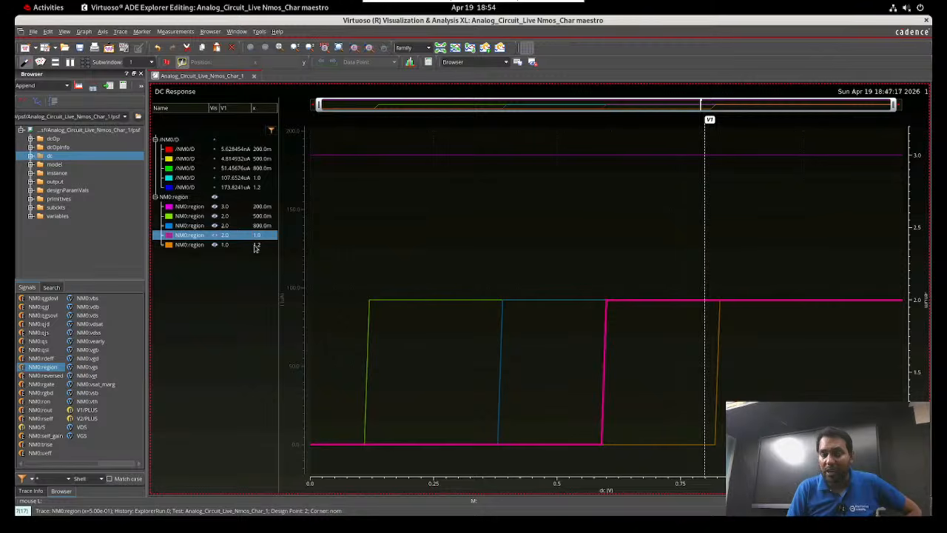
pyautogui.click(255, 244)
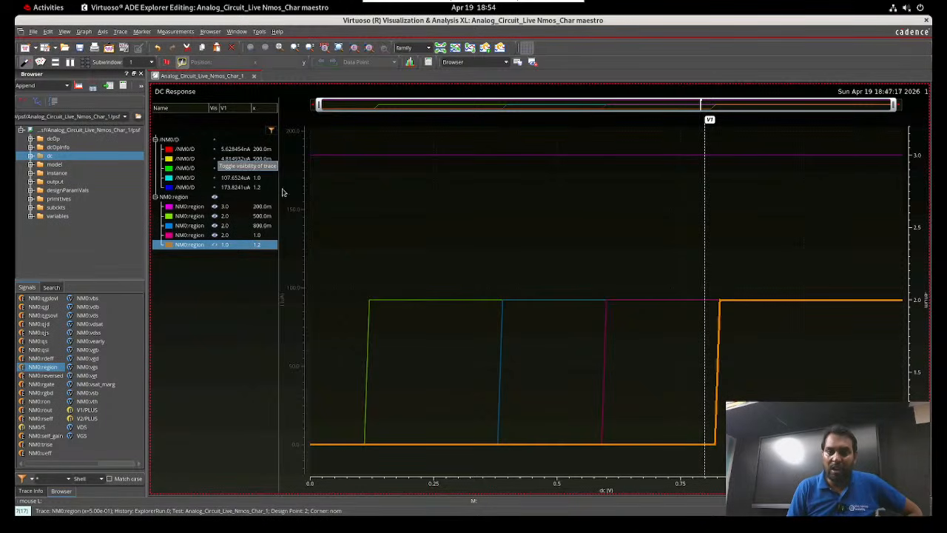
# Compare the NM0:region traces for x = 200m and x = 500m along the VDS axis
pyautogui.click(259, 207)
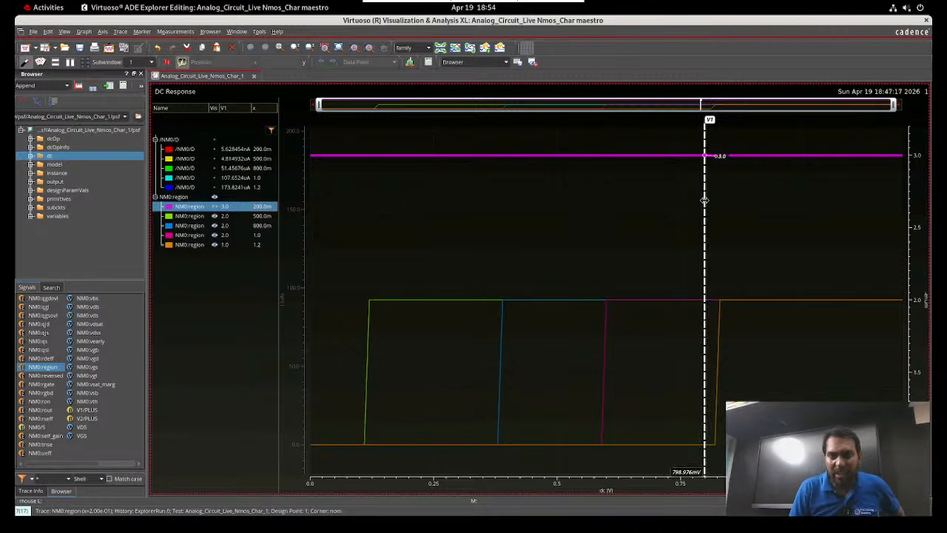
pyautogui.moveTo(494, 311)
pyautogui.click(414, 301)
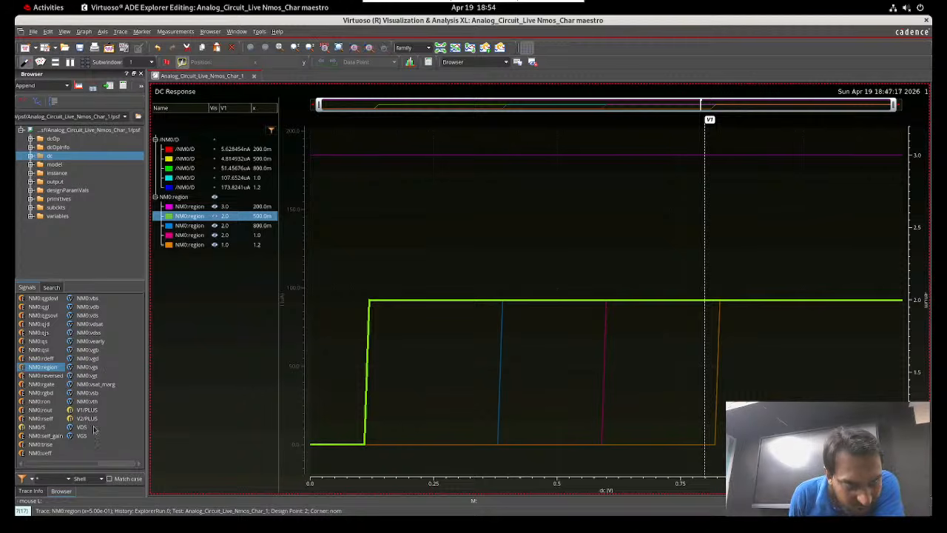
# Append NM0:vth from the dc results to the graph, expand its trace group, and highlight the x = 200m curve
pyautogui.doubleClick(87, 401)
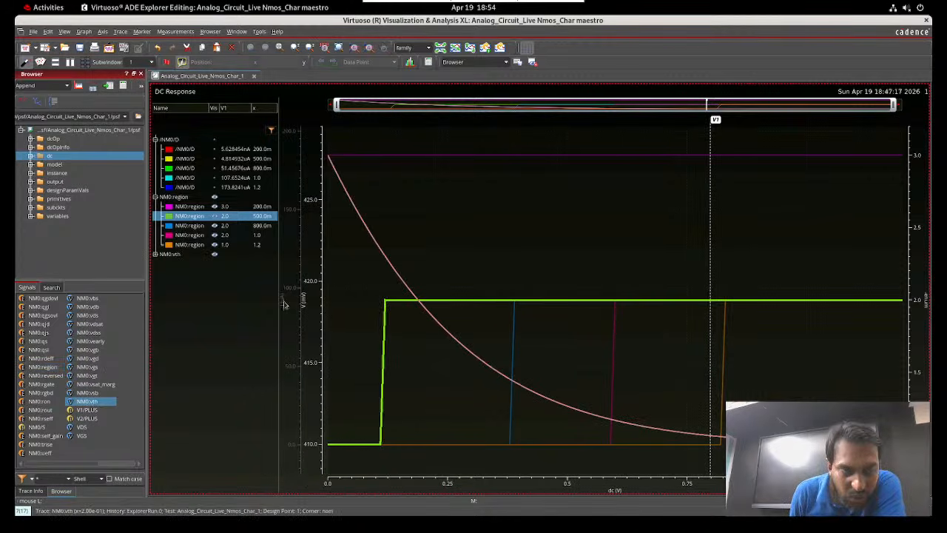
pyautogui.click(155, 254)
pyautogui.click(242, 264)
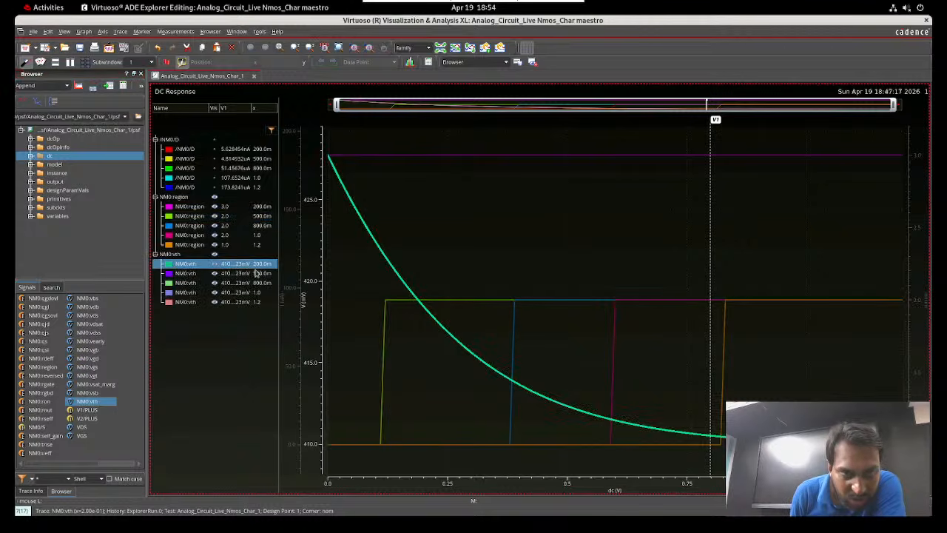
# Compare the NM0:vth traces for x = 500m and 200m, and read the threshold voltage along the x = 200m curve from VDS near zero upward
pyautogui.click(257, 273)
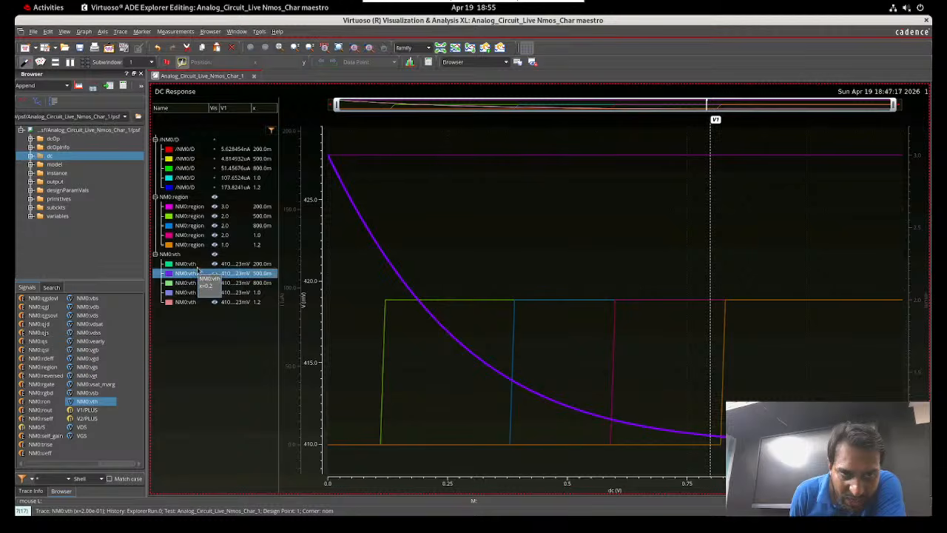
pyautogui.click(245, 265)
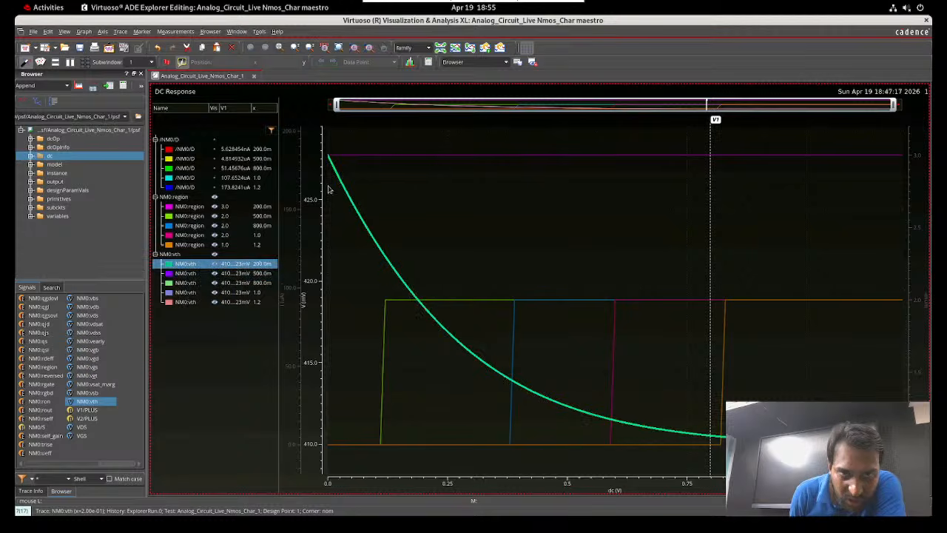
pyautogui.moveTo(345, 194)
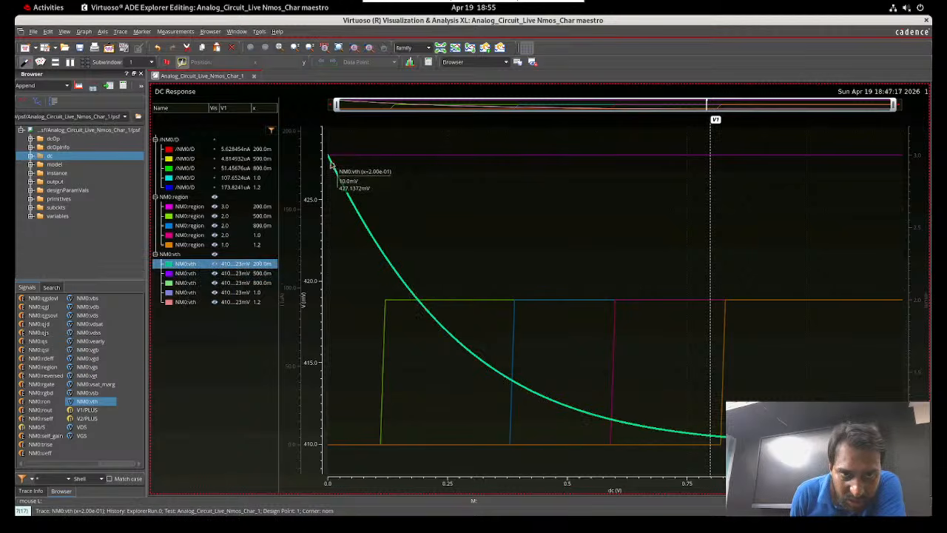
pyautogui.moveTo(330, 159)
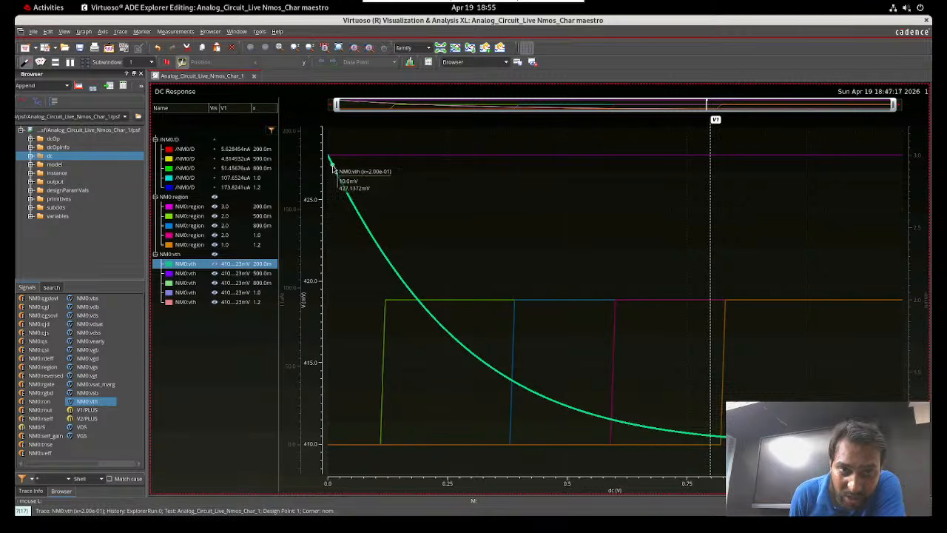
pyautogui.moveTo(527, 384)
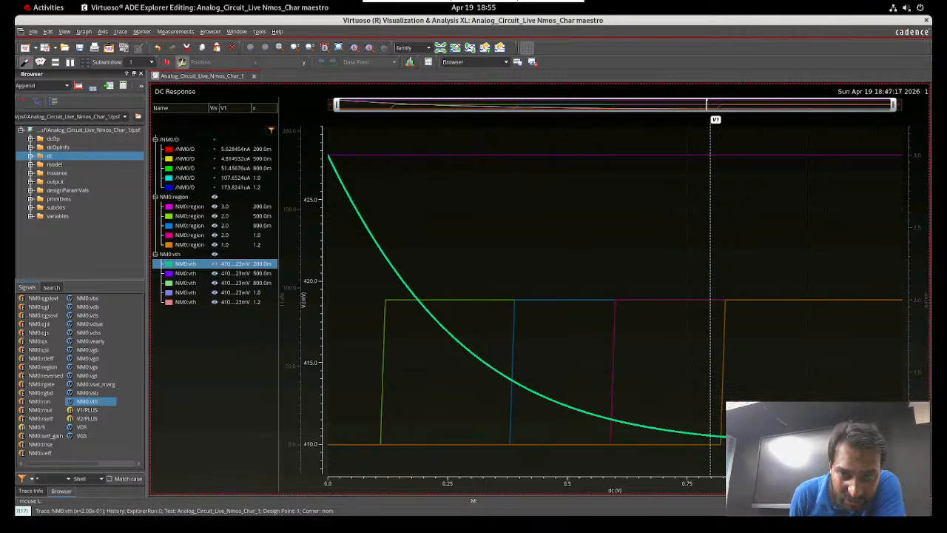